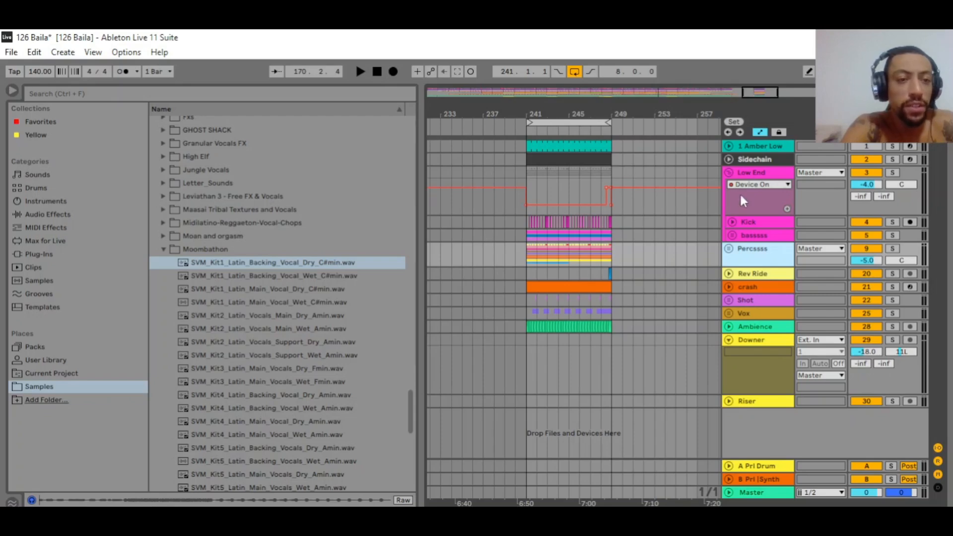
- Fold the Low End group and deactivate all tracks from Low End through Riser
click(730, 173)
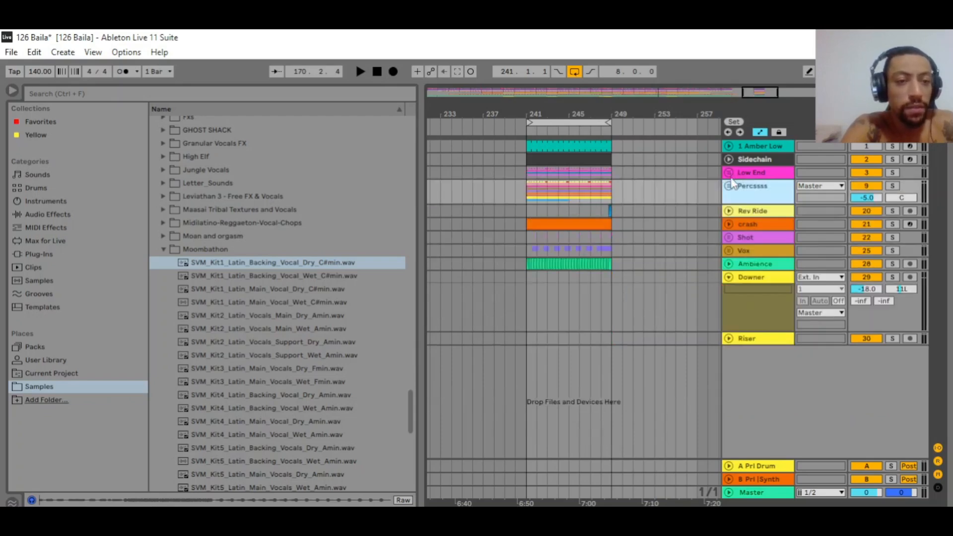
click(753, 173)
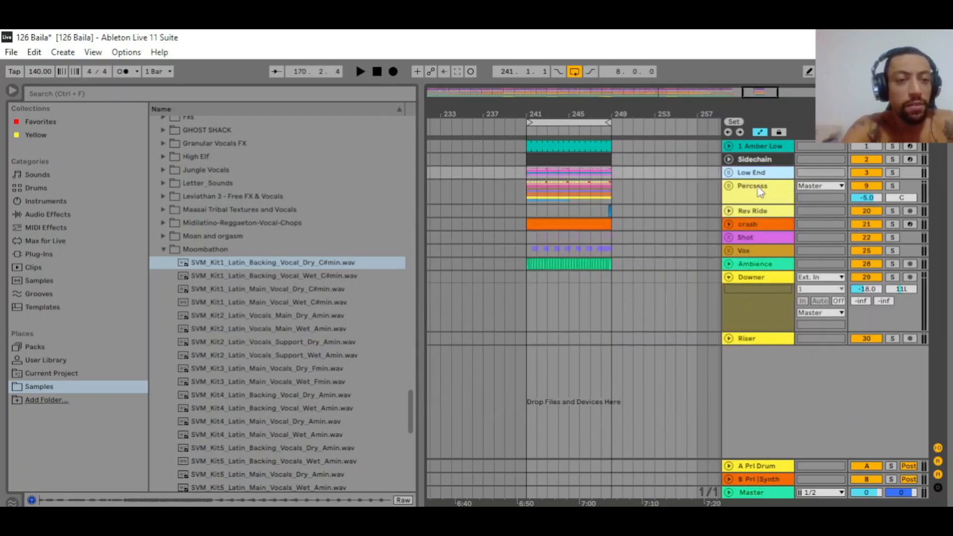
shift+click(764, 341)
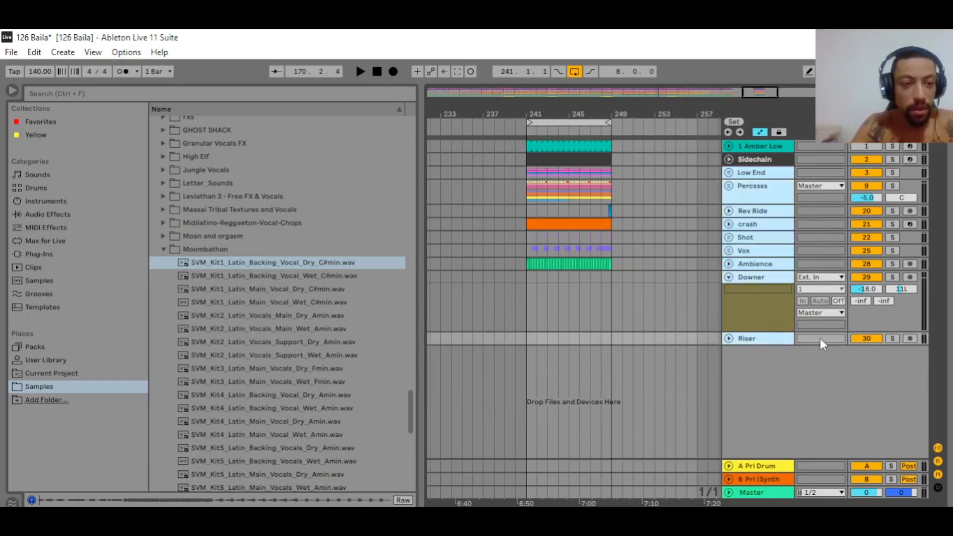
- Unfold the Sidechain track and open its devices to examine the sampler holding its kick sample
click(755, 163)
click(728, 161)
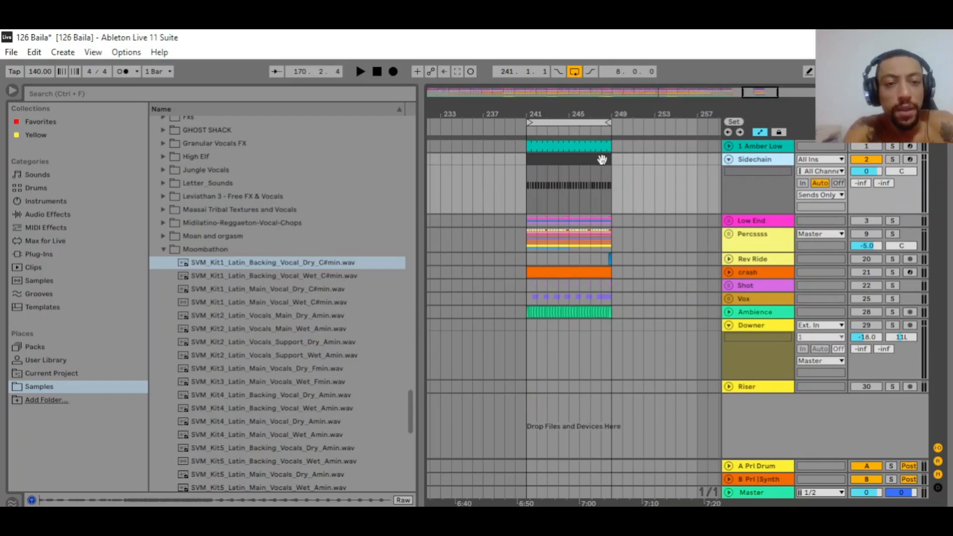
double_click(760, 160)
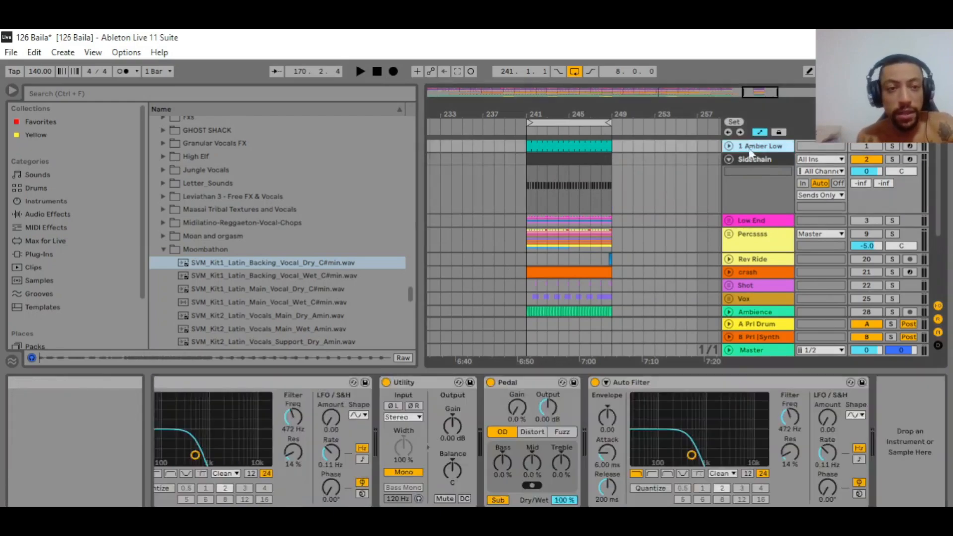
click(755, 161)
double_click(755, 162)
drag(241, 407, 294, 392)
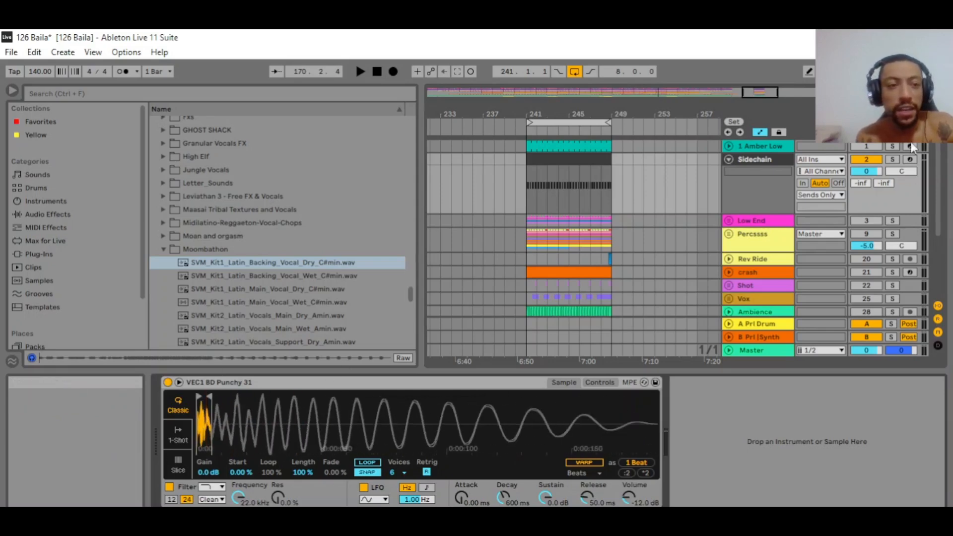
- Check the Sidechain track's output routing, keeping Sends Only, and fold the track again
click(818, 195)
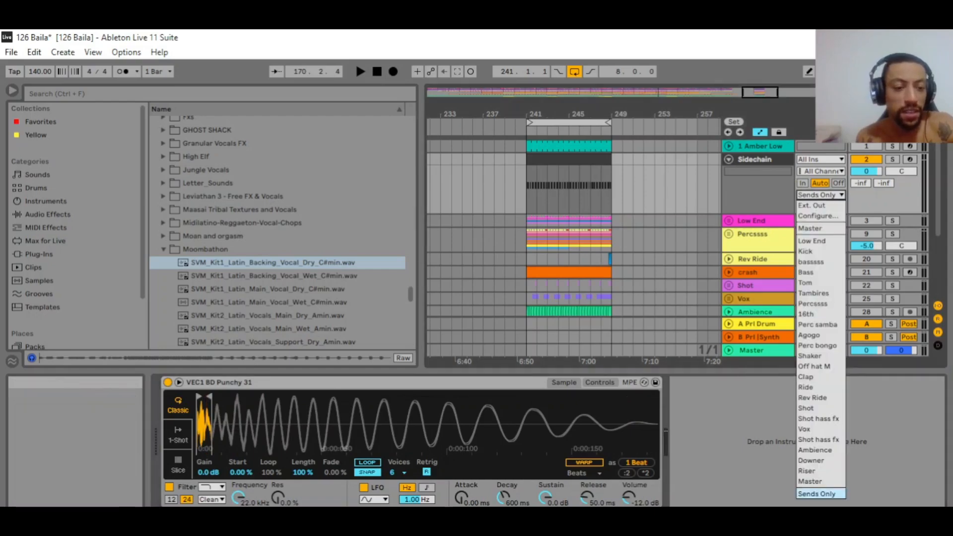
click(758, 502)
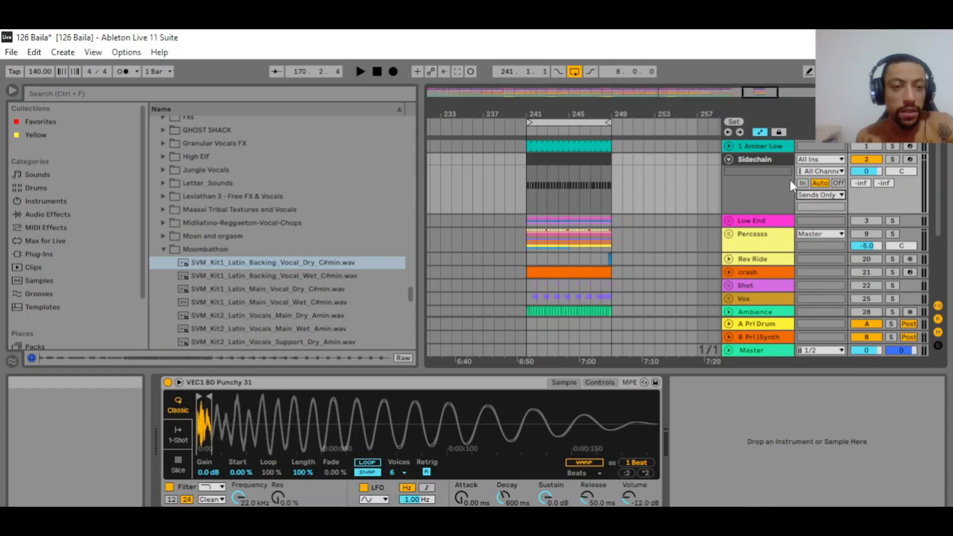
click(572, 159)
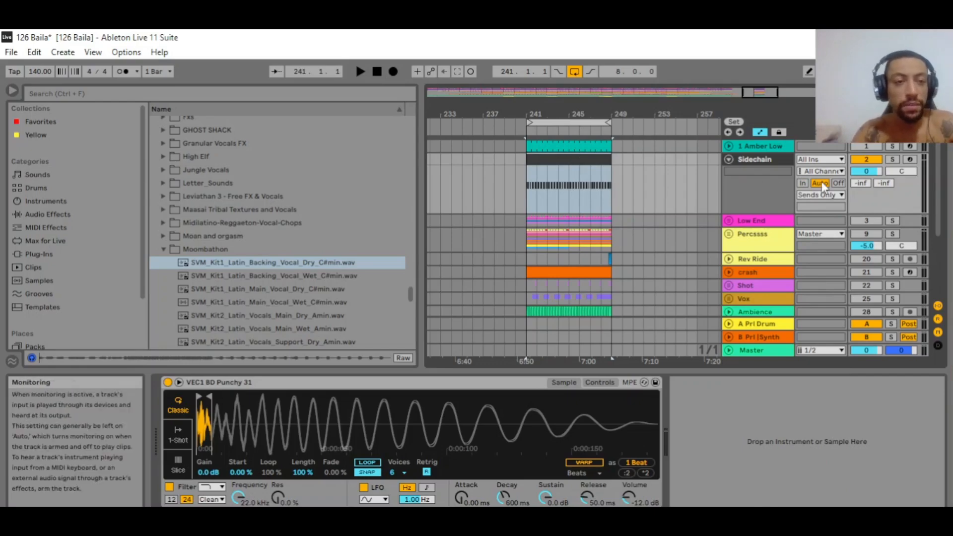
click(727, 159)
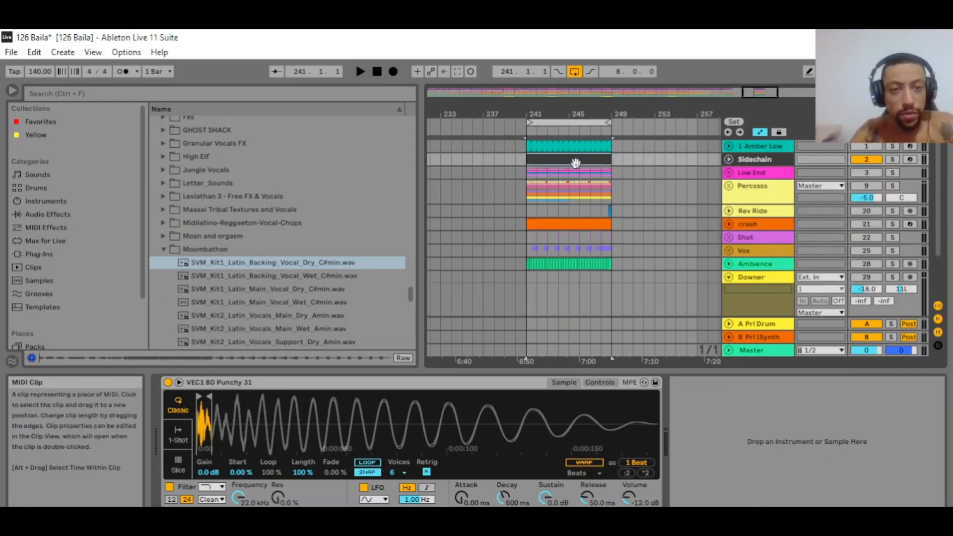
- Activate the Low End group and play the loop starting at bar 241
drag(567, 111, 585, 47)
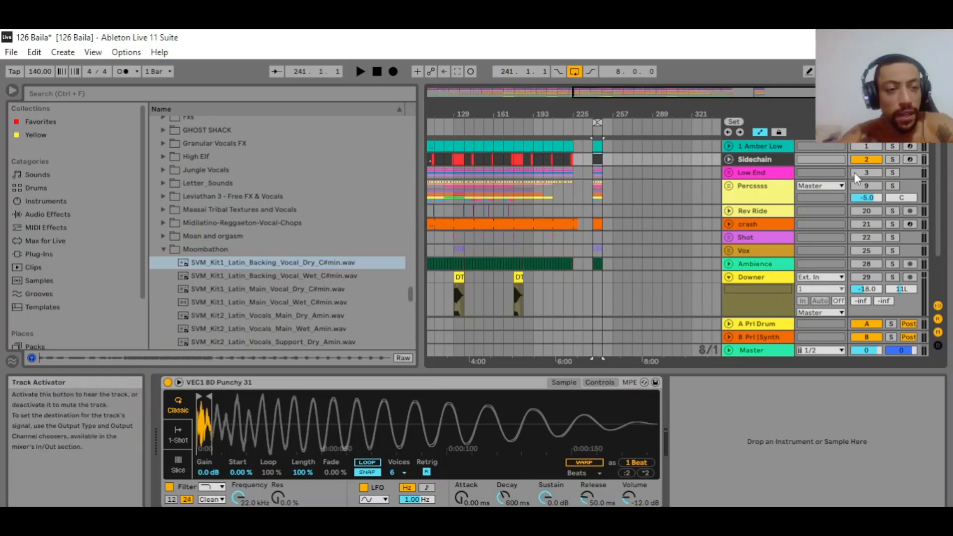
click(741, 176)
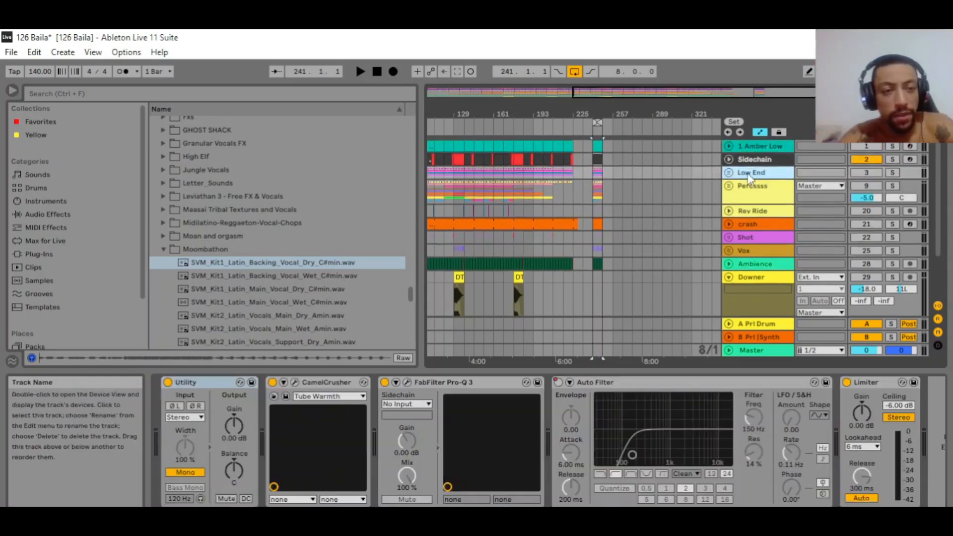
click(869, 174)
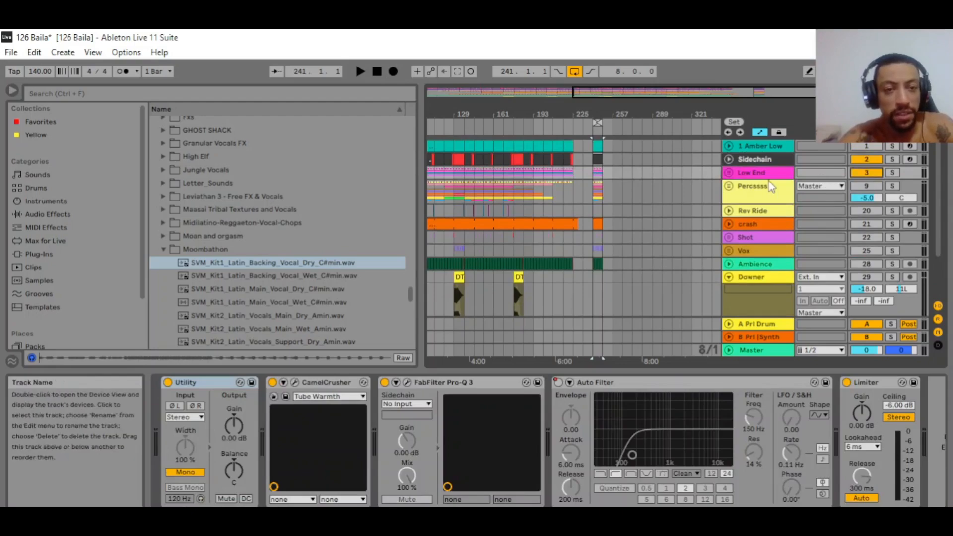
key(space)
drag(600, 113, 604, 204)
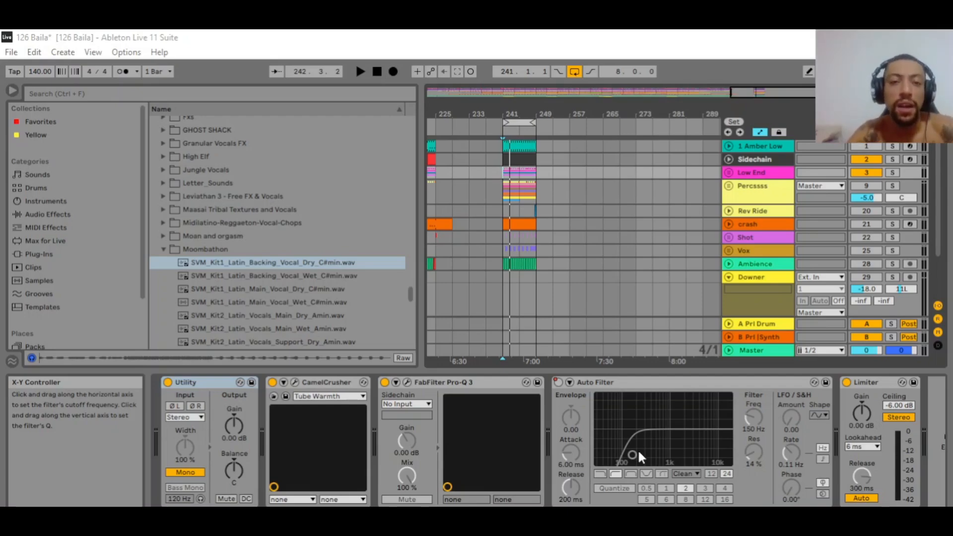
- Fit the loop region in the timeline, unfold the Low End group and play back its kick and bass tracks
double_click(519, 110)
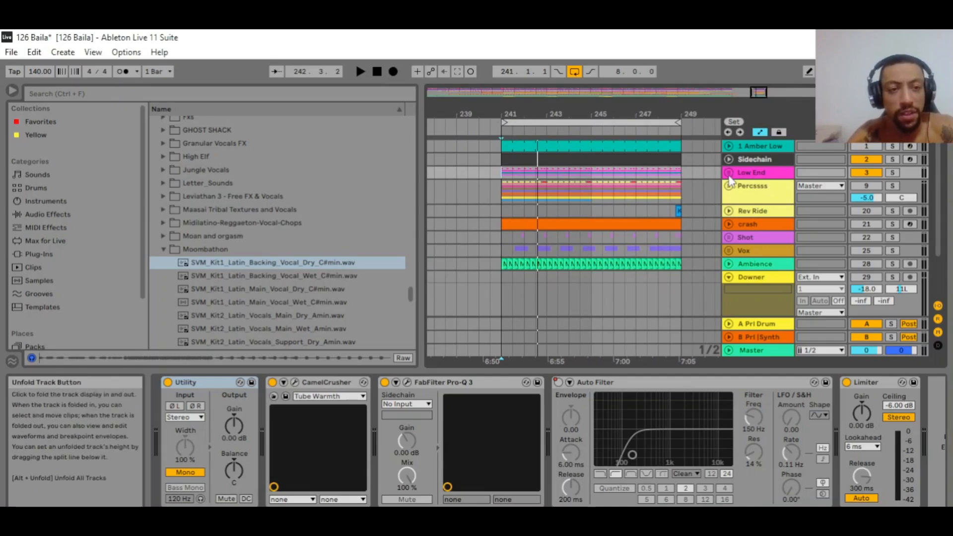
click(729, 173)
key(space)
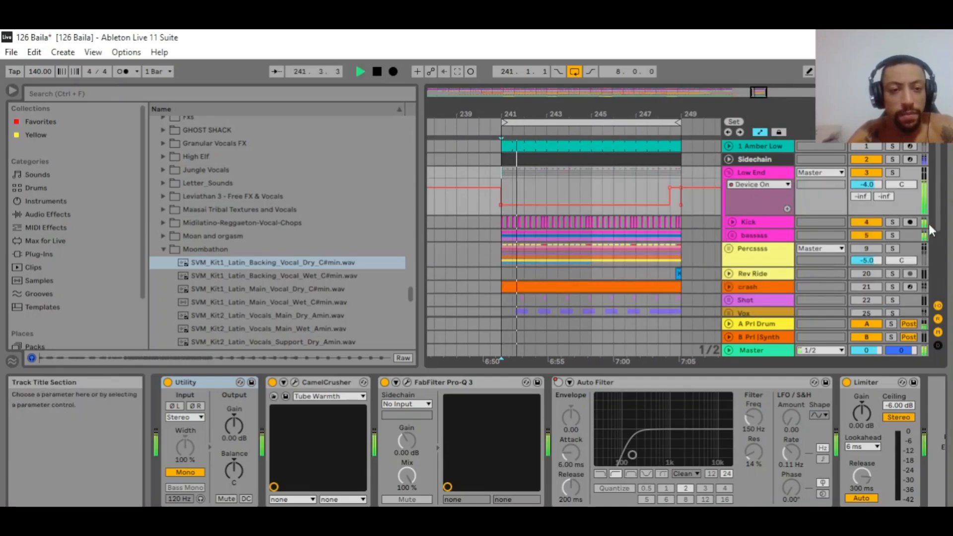
scroll(744, 183, down, 2)
scroll(768, 175, up, 1)
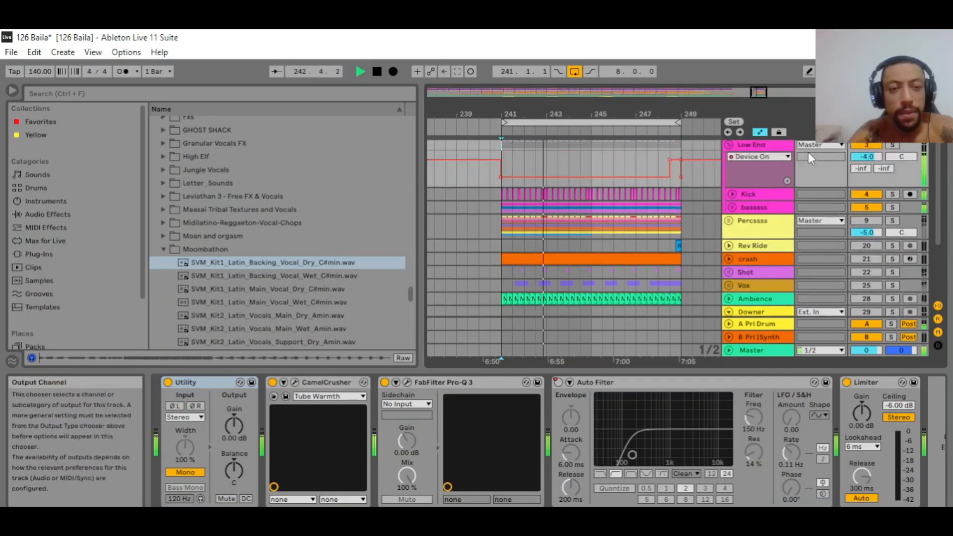
key(space)
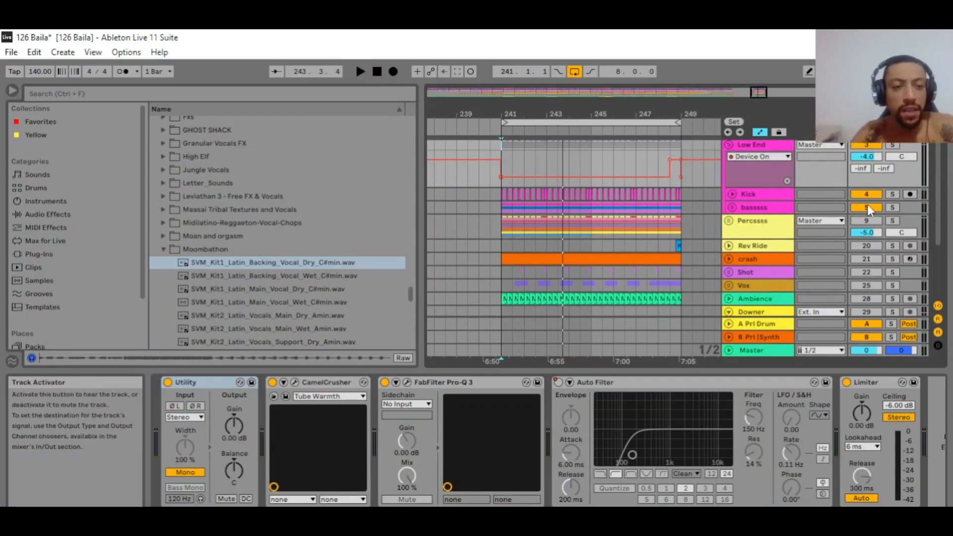
- Deactivate the bass subgroup and play the Kick track on its own with its waveforms unfolded
click(761, 193)
key(space)
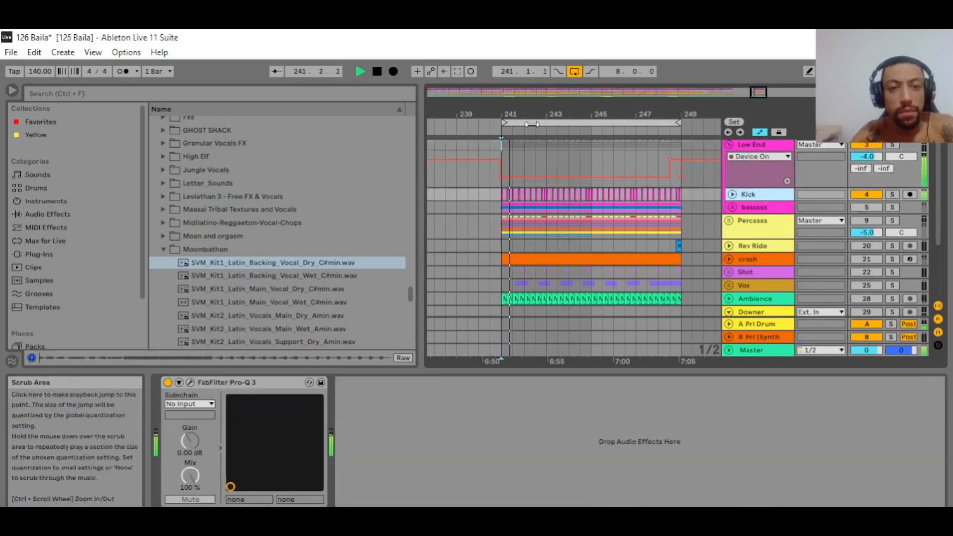
drag(527, 114, 527, 159)
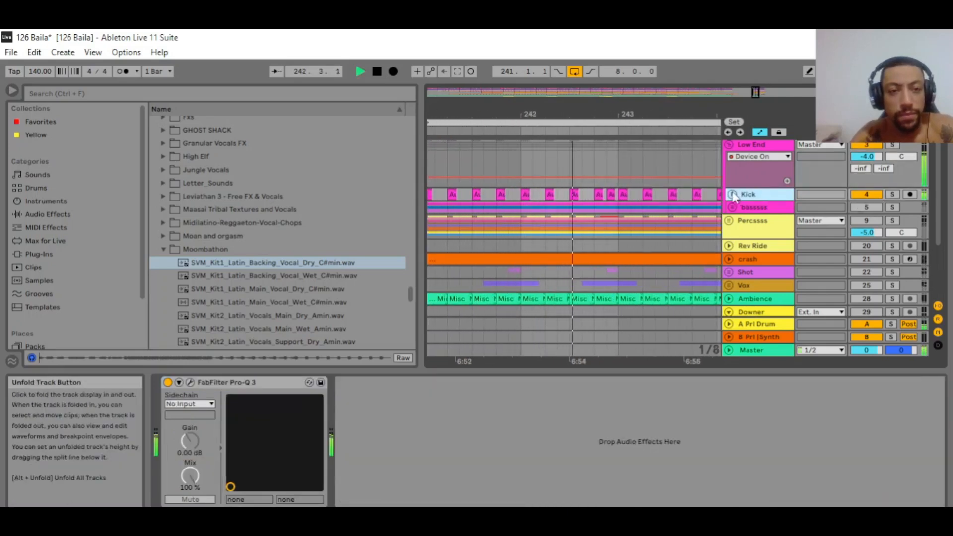
click(732, 194)
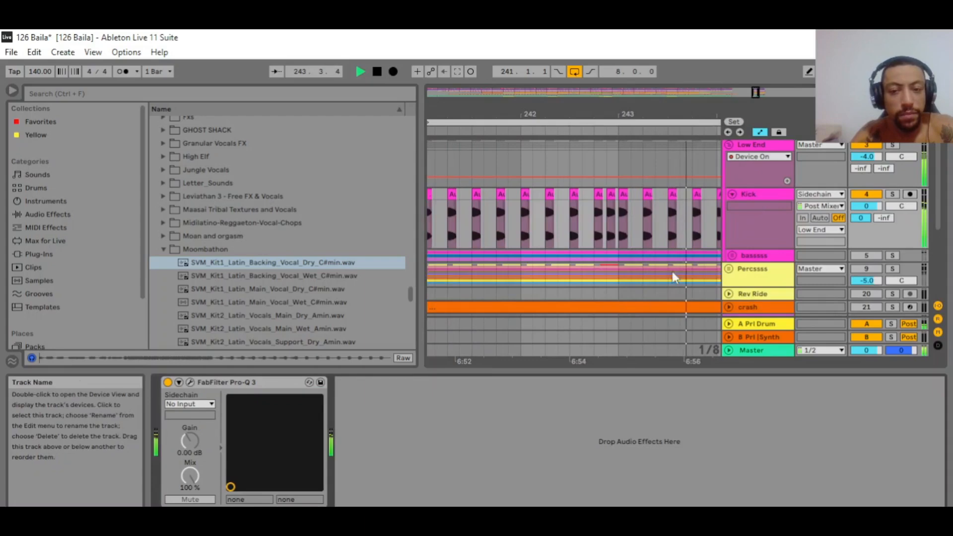
key(space)
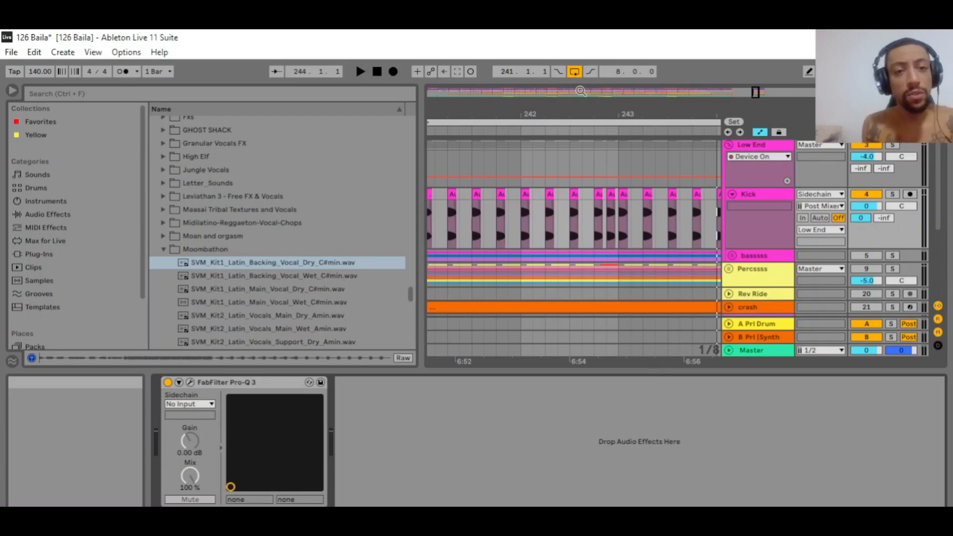
- Fold and deactivate the Kick track, and reactivate the bass subgroup
drag(568, 113, 568, 89)
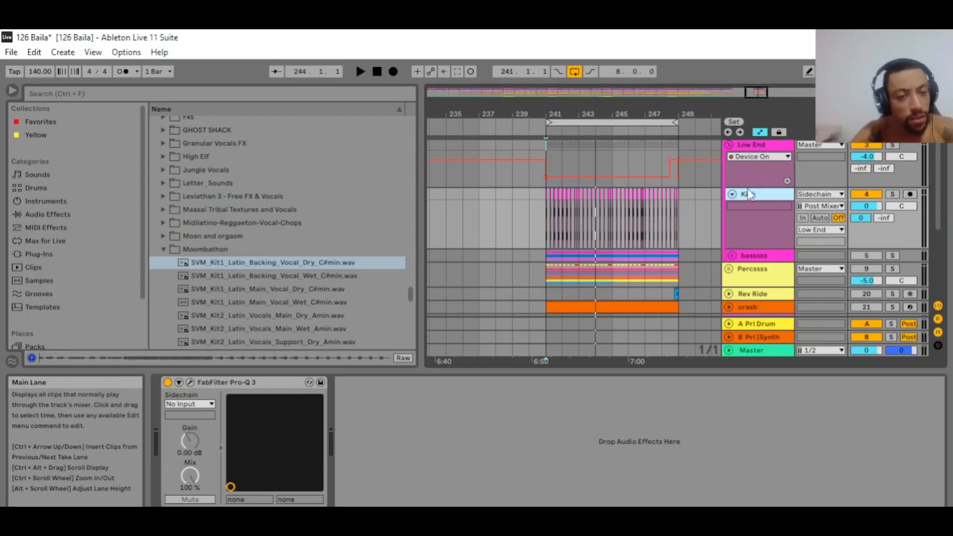
click(731, 194)
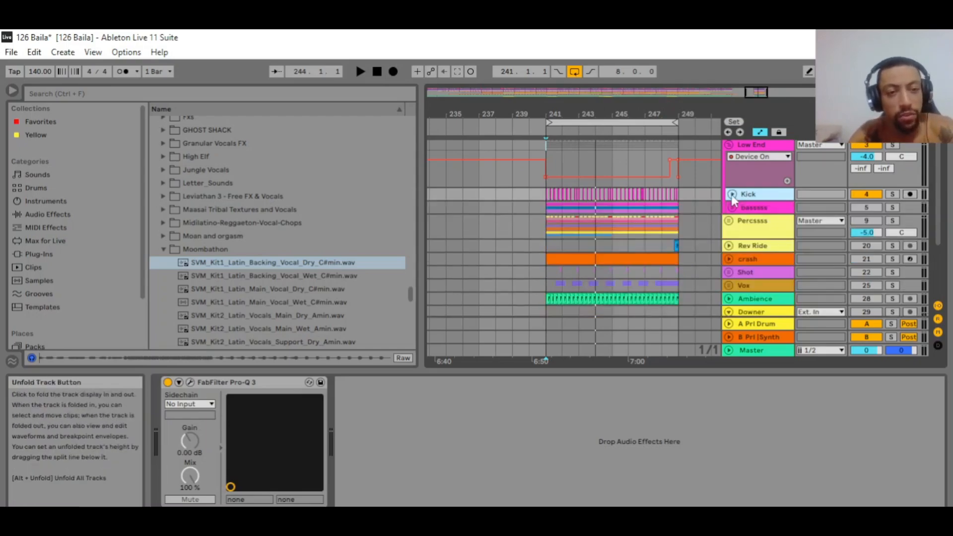
click(858, 192)
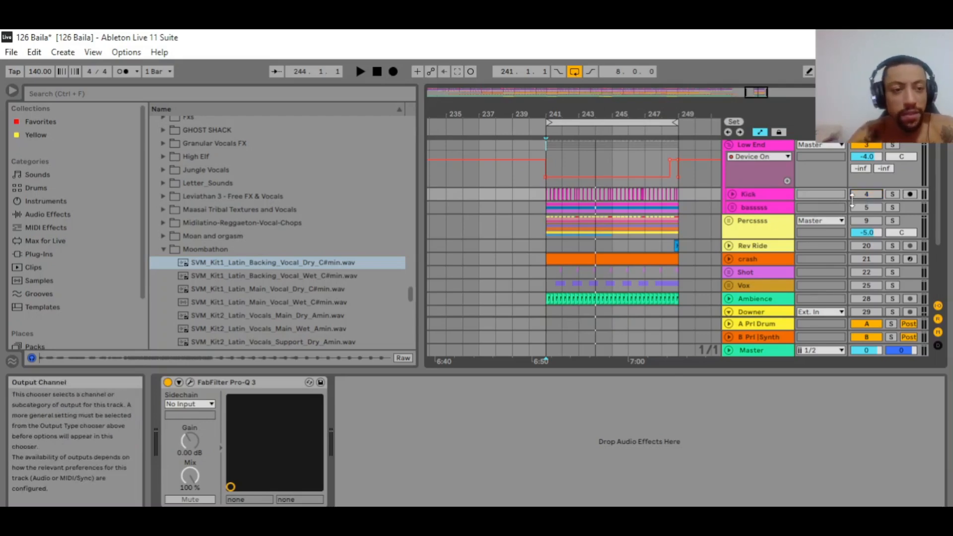
click(860, 204)
- Play the bass subgroup, unfold it to show its Bass, Tom and Tambires tracks, and hide the device view
key(space)
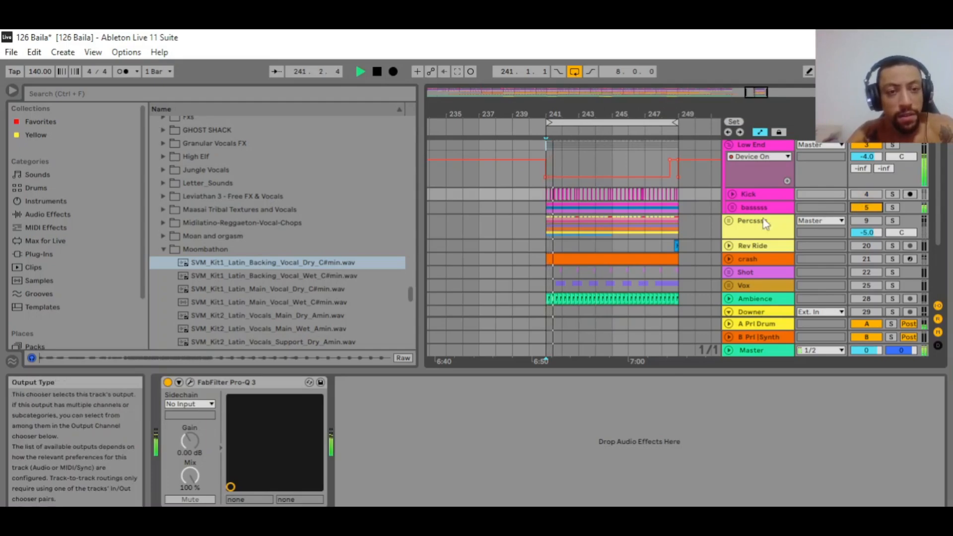
click(732, 207)
scroll(742, 209, down, 2)
key(space)
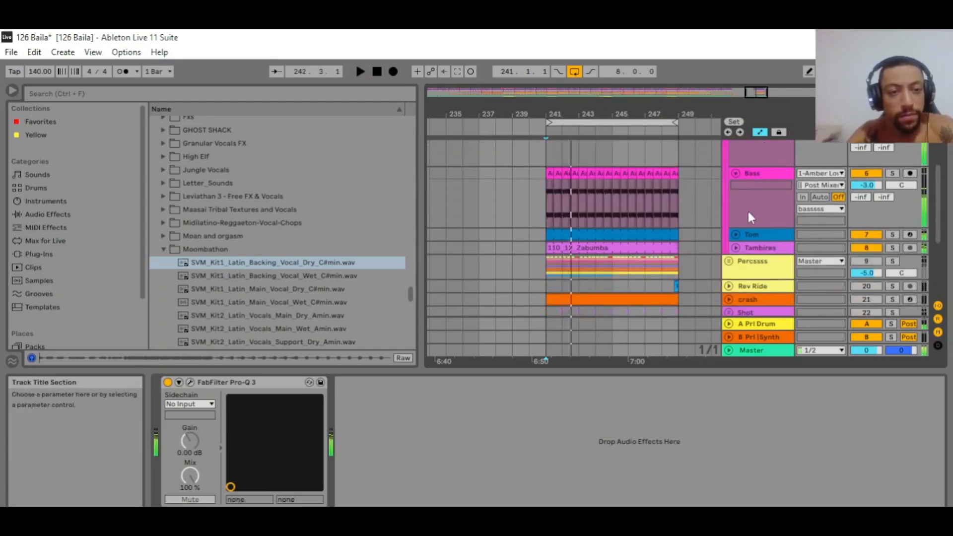
scroll(779, 239, up, 1)
key(ctrl+alt+l)
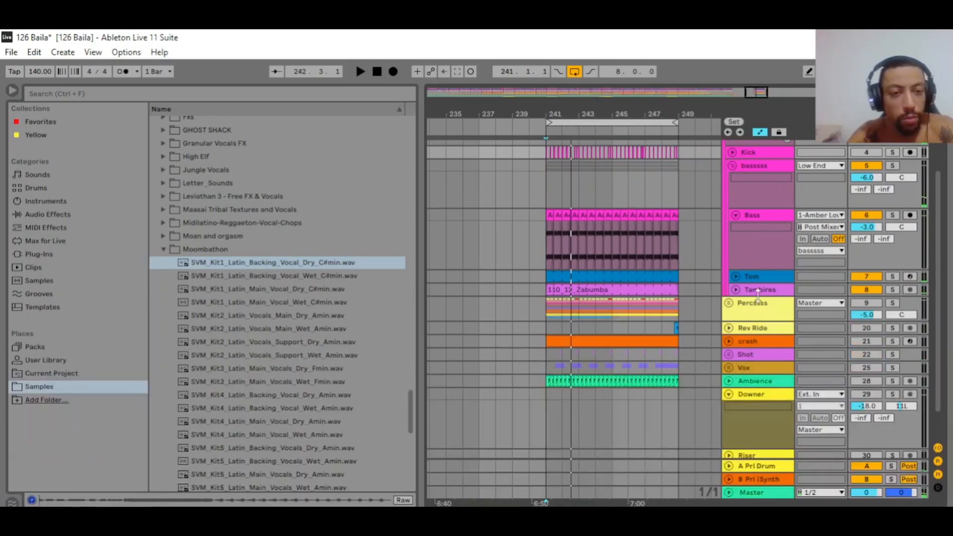
- Deactivate the Tom and Tambires tracks and play the Bass track on its own
click(761, 279)
click(758, 293)
click(866, 289)
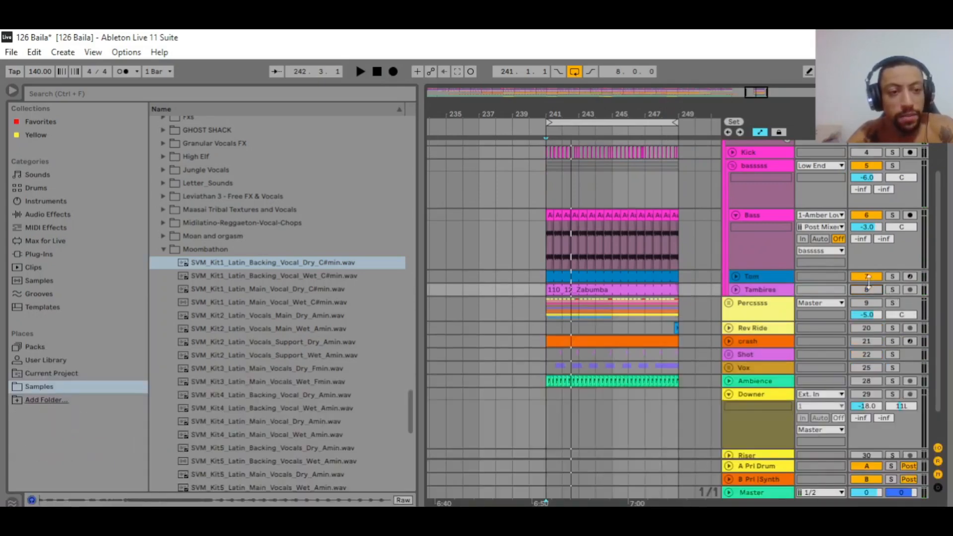
click(766, 215)
key(space)
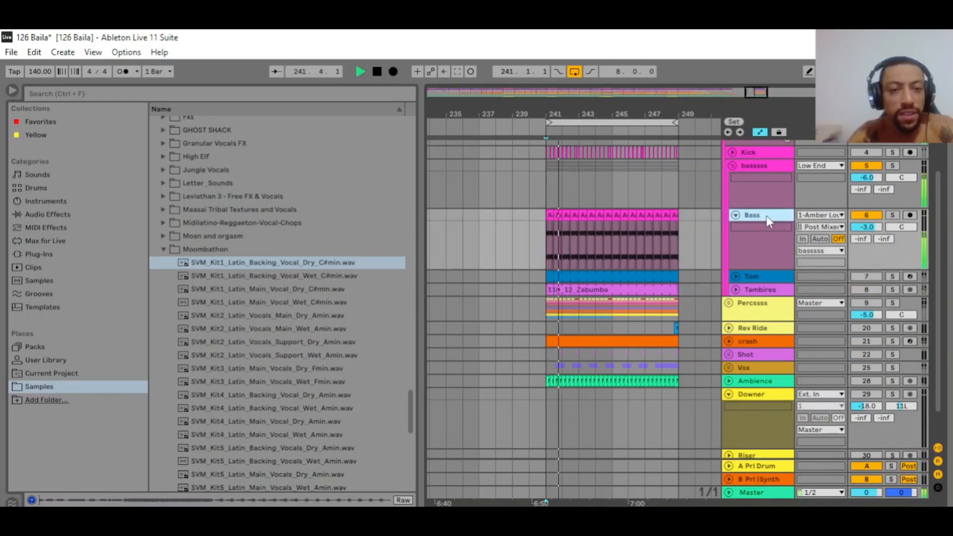
key(space)
- Deactivate the Bass track, solo the 1 Amber Low track and play it
click(868, 215)
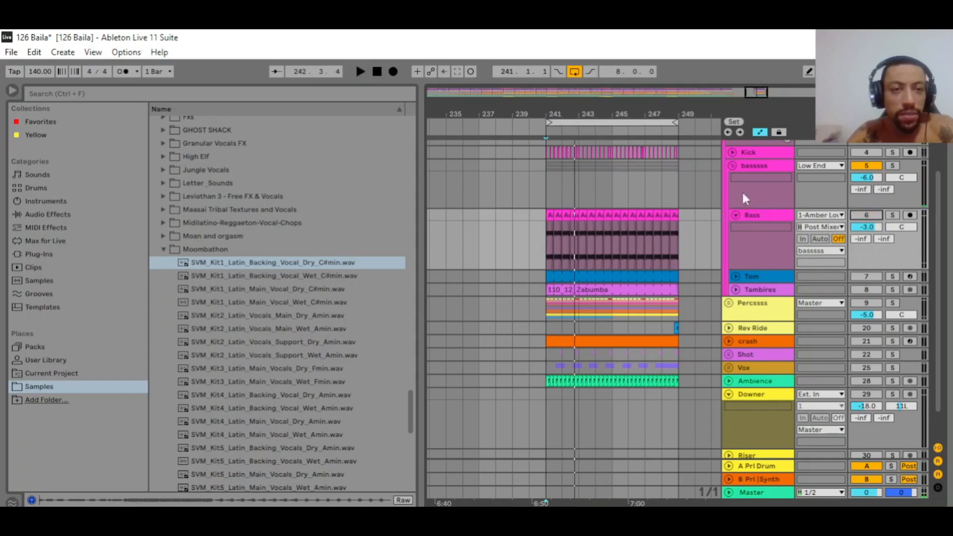
scroll(776, 183, up, 3)
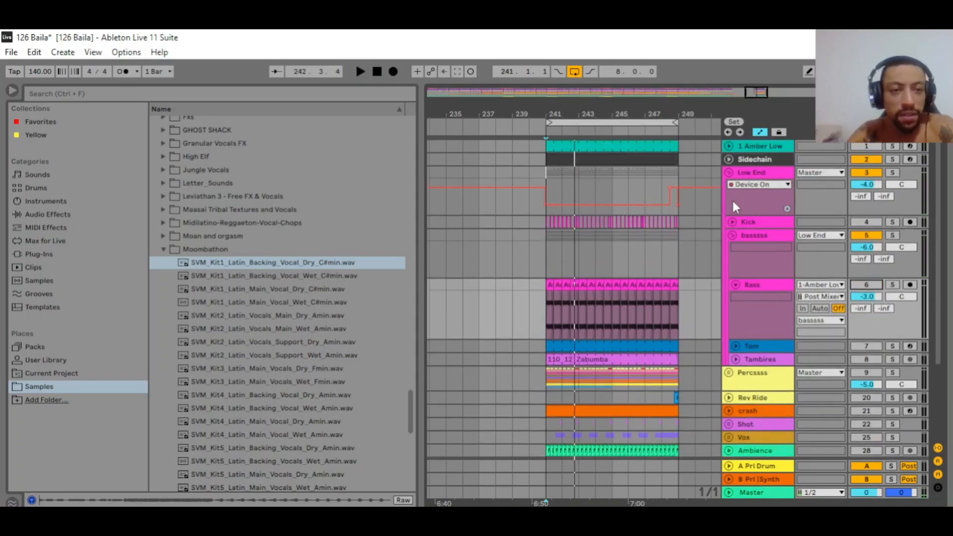
double_click(658, 146)
click(892, 147)
key(space)
key(space)
- Open the Amber Low Glow synth on the 1 Amber Low track and examine its Osc 1 and Osc 2 settings
click(758, 145)
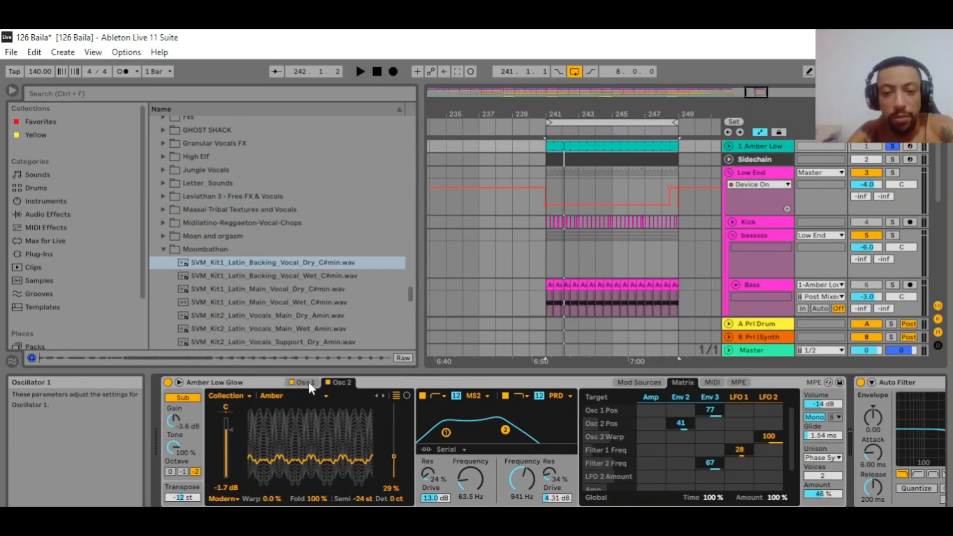
click(304, 383)
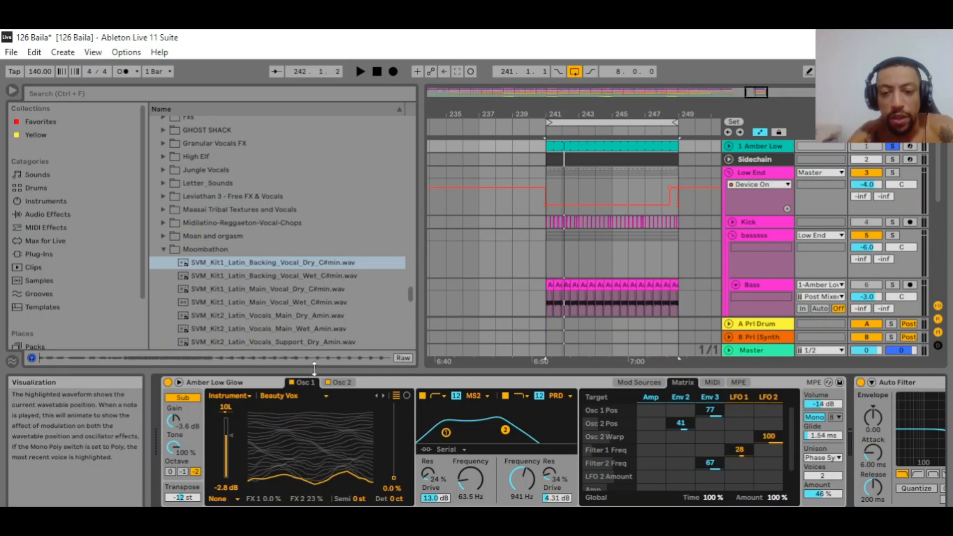
click(333, 384)
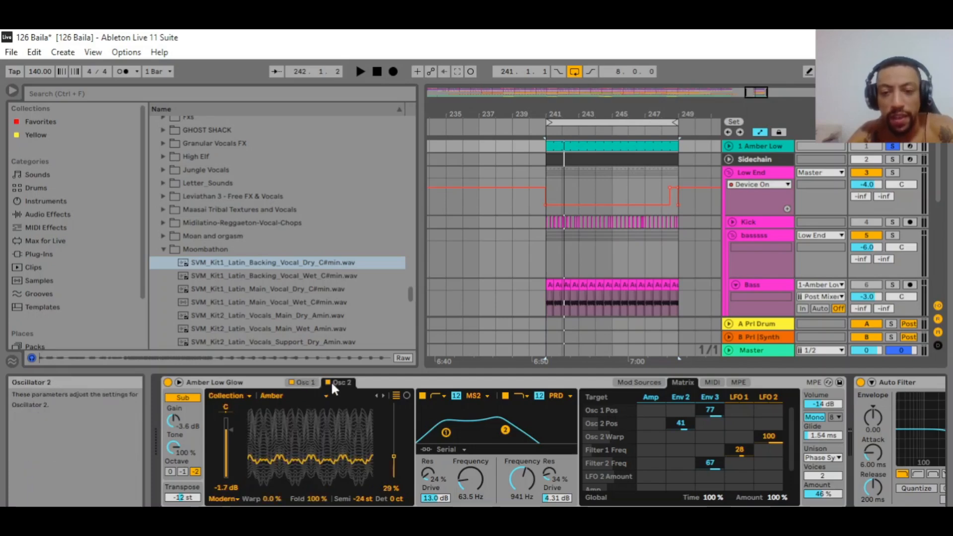
- Examine the Amber Low Glow synth's Osc 1 settings during playback, and the Auto Filter, Utility and Pedal effects after it
click(303, 382)
key(space)
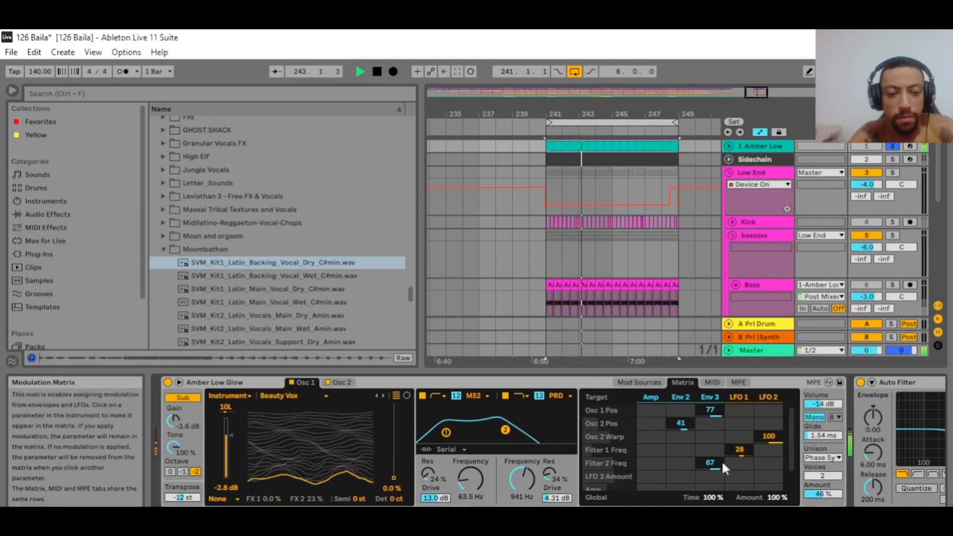
key(space)
mouse_move(814, 515)
mouse_down()
mouse_move(834, 515)
mouse_move(822, 515)
mouse_up()
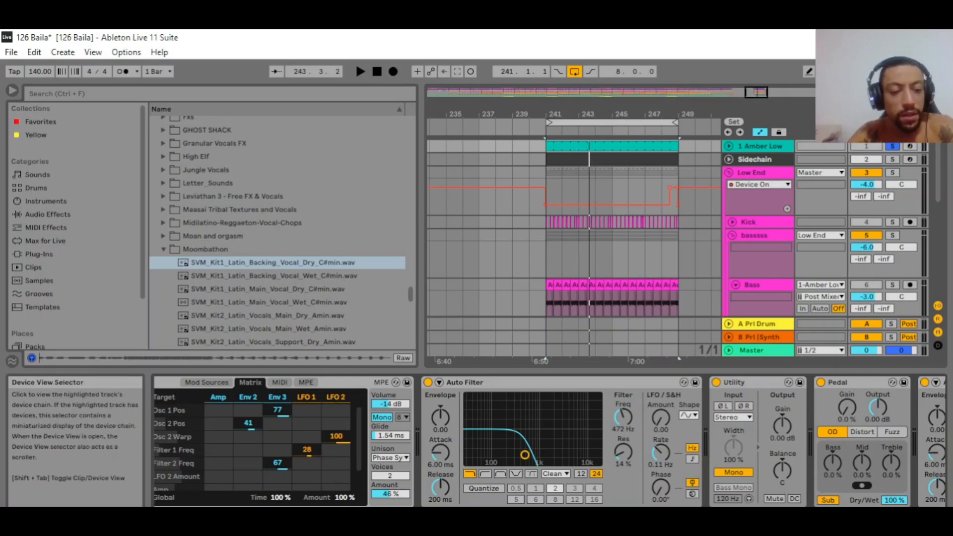
scroll(612, 390, right, 5)
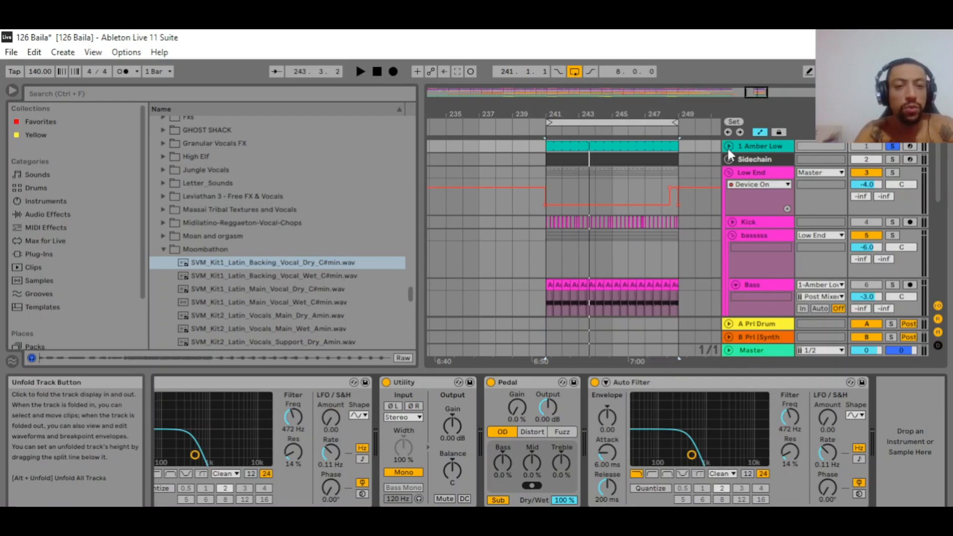
- Inspect the Bass track's audio clips up close at bar 241 and briefly play the section
drag(567, 114, 616, 309)
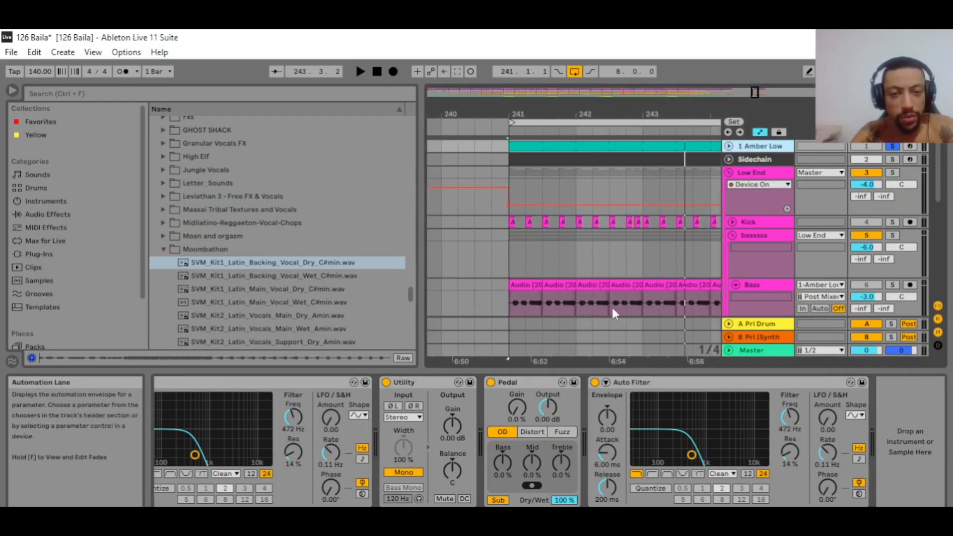
scroll(516, 297, down, 1)
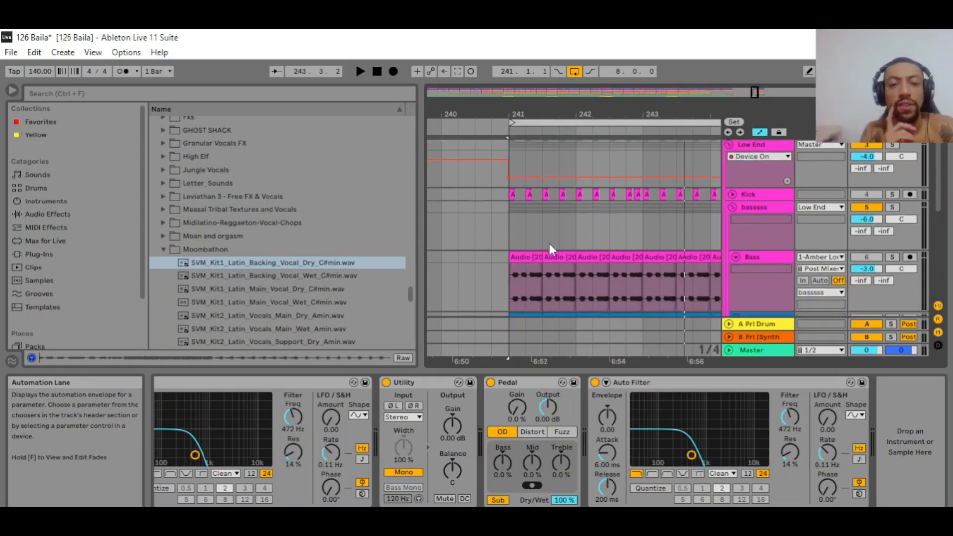
drag(510, 114, 480, 187)
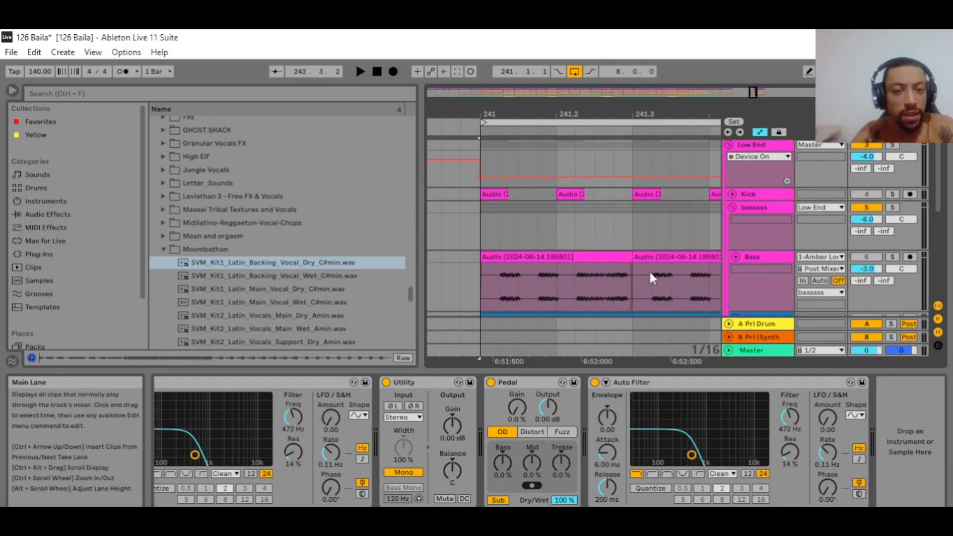
drag(578, 115, 577, 108)
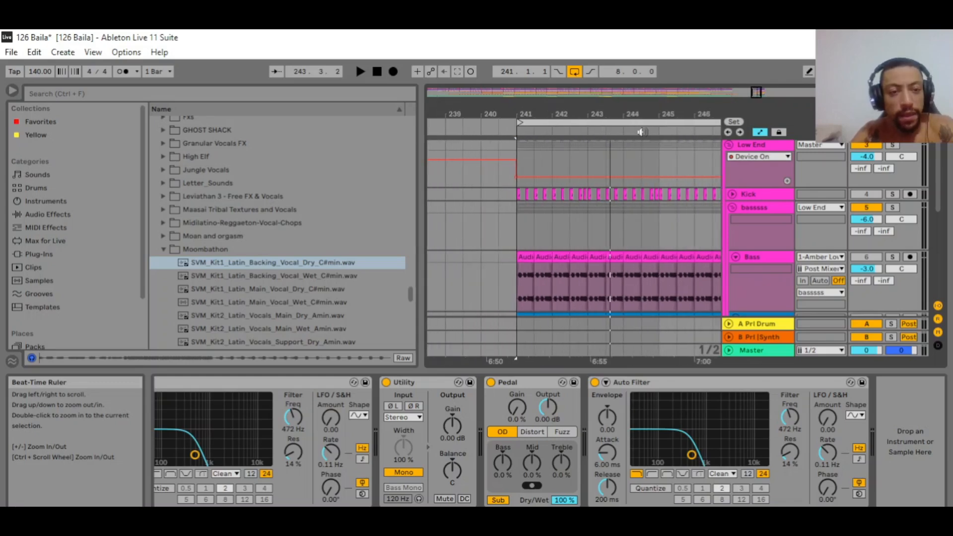
scroll(808, 213, down, 3)
key(space)
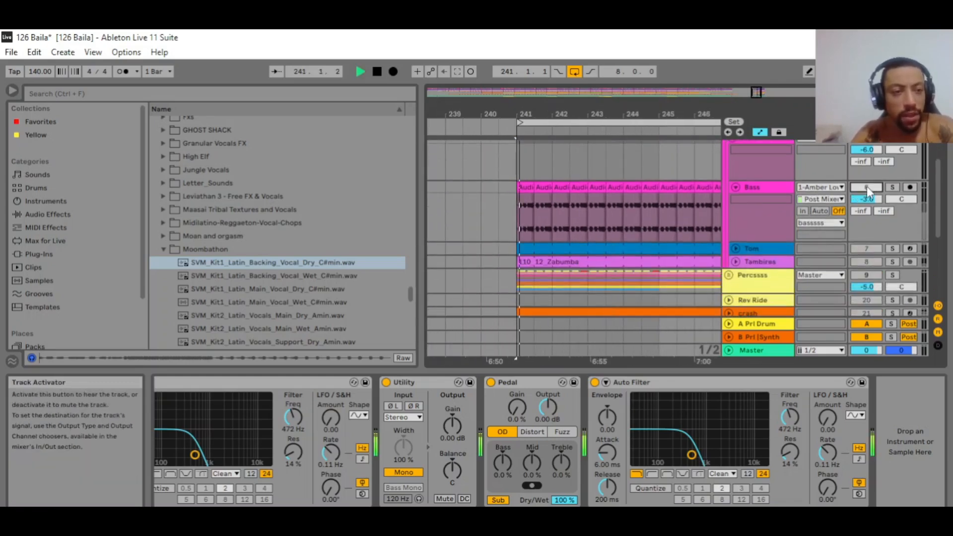
key(space)
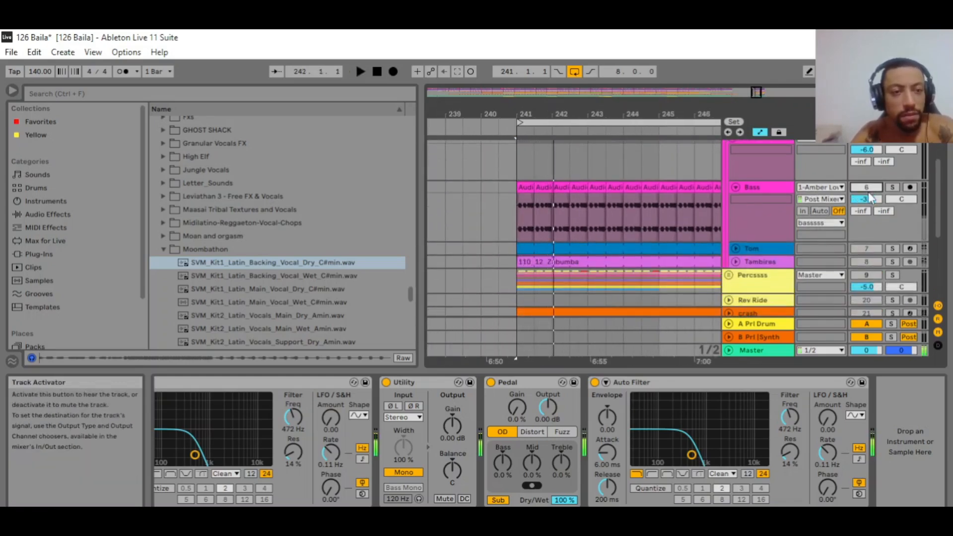
- Deactivate the Bass track in the bass subgroup and activate the Tom track
scroll(892, 181, up, 2)
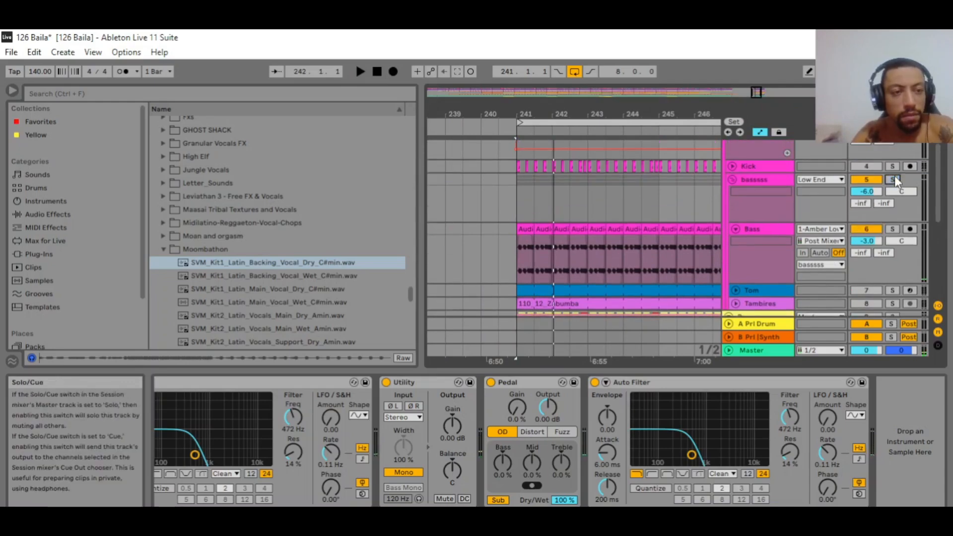
scroll(887, 187, down, 2)
click(865, 173)
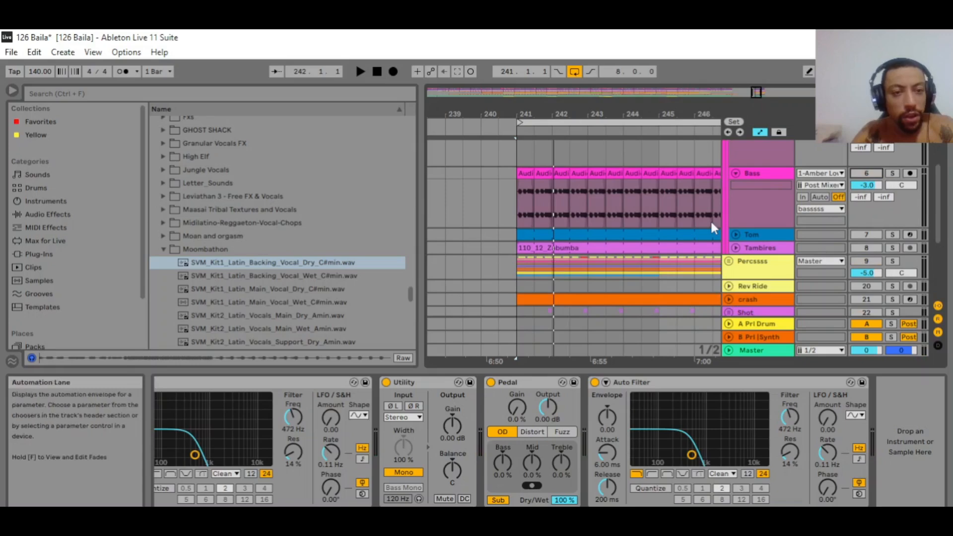
click(865, 234)
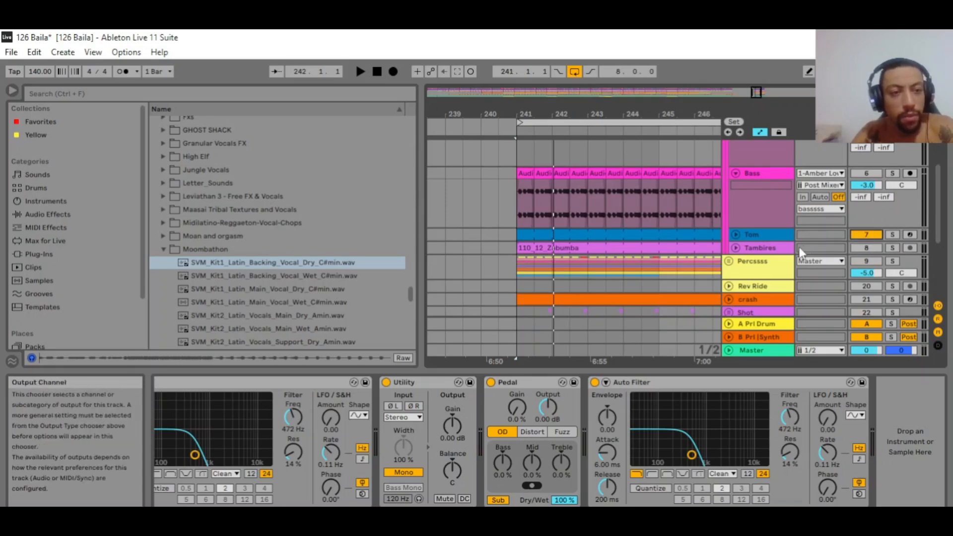
- Play the unfolded Tom track with its MIDI clip open, and preview the lower DS Tom pad in its DS Drum Rack
key(space)
click(736, 234)
click(583, 239)
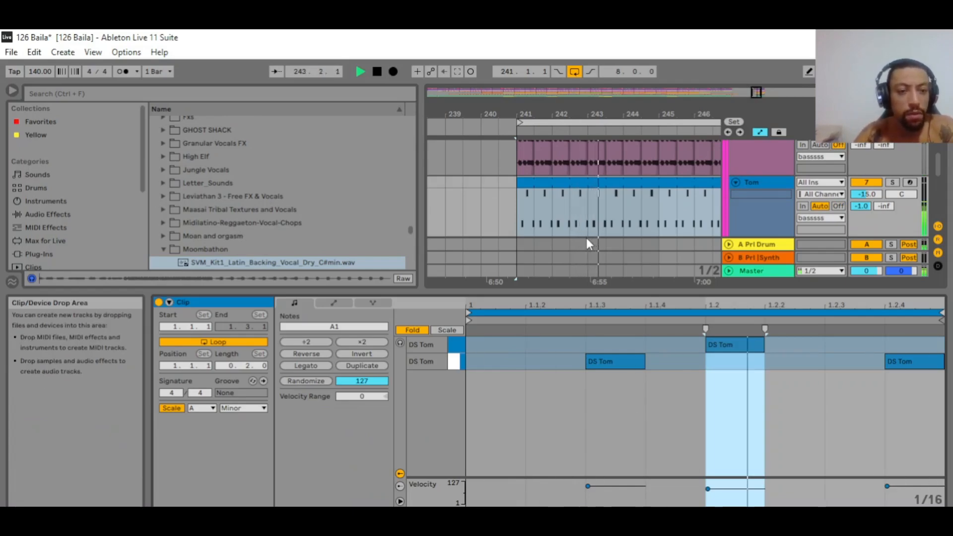
key(space)
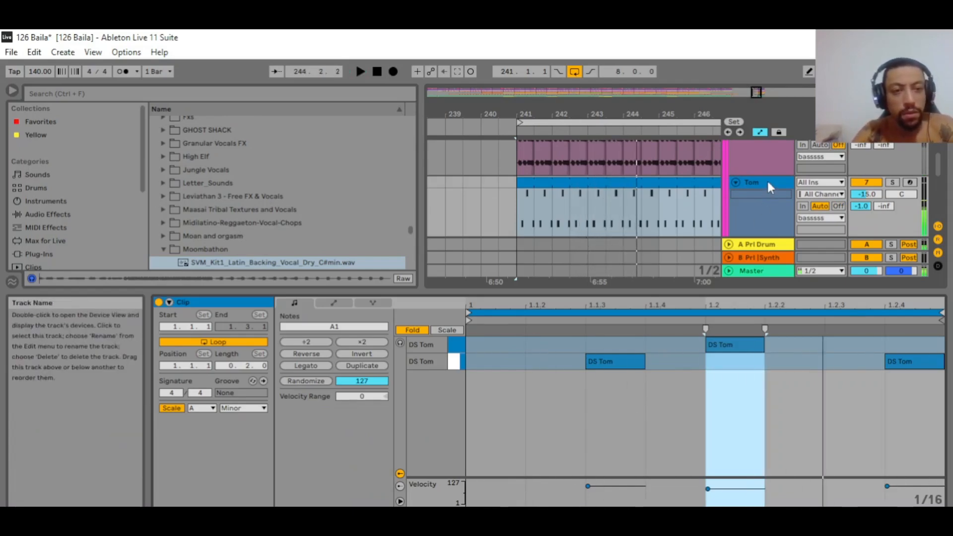
click(767, 181)
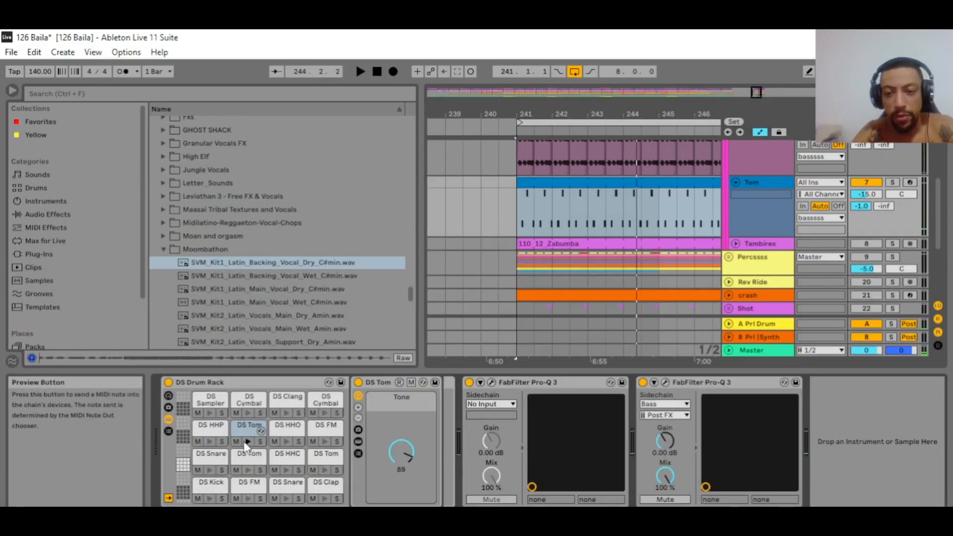
click(248, 469)
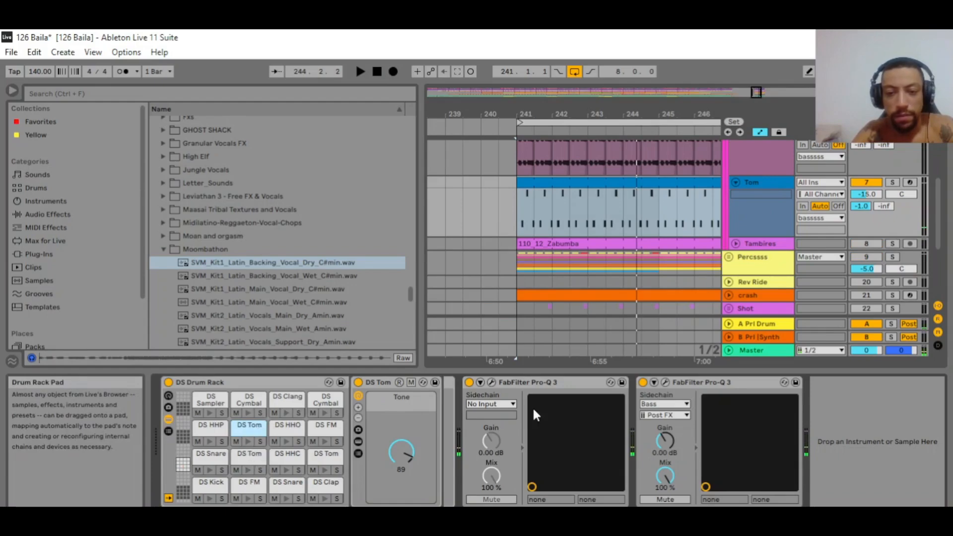
- Compare the Tom track's playback with both FabFilter Pro-Q 3 instances bypassed and with them re-enabled
click(474, 384)
click(643, 382)
click(469, 382)
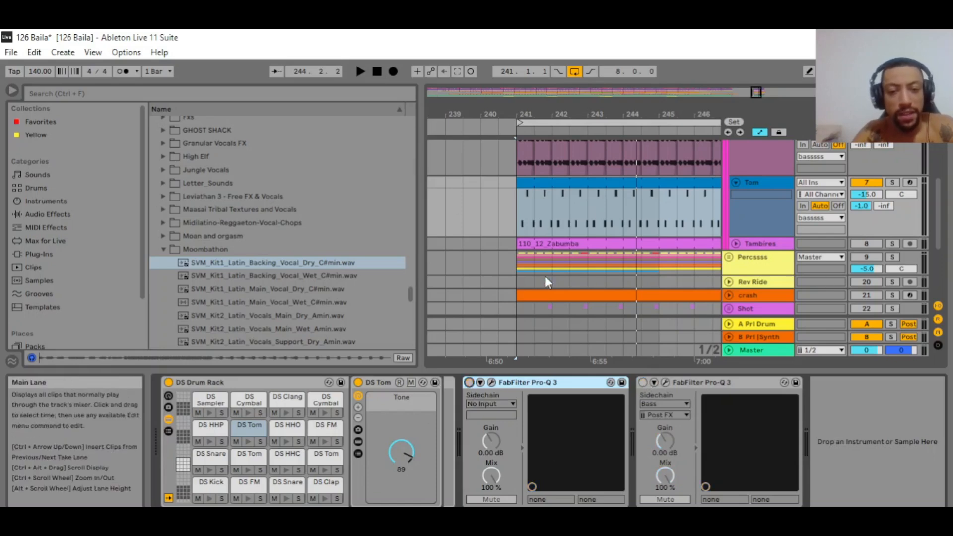
key(space)
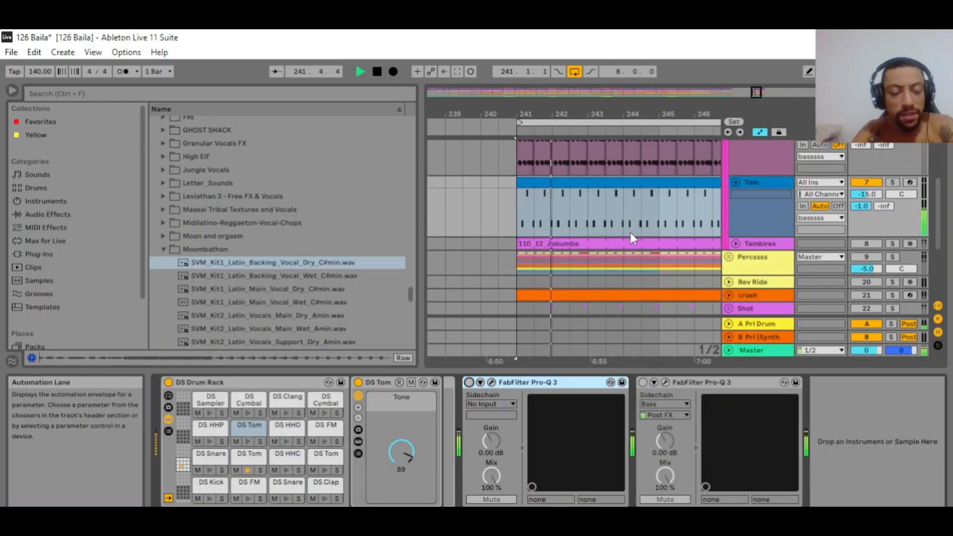
key(space)
click(469, 383)
key(space)
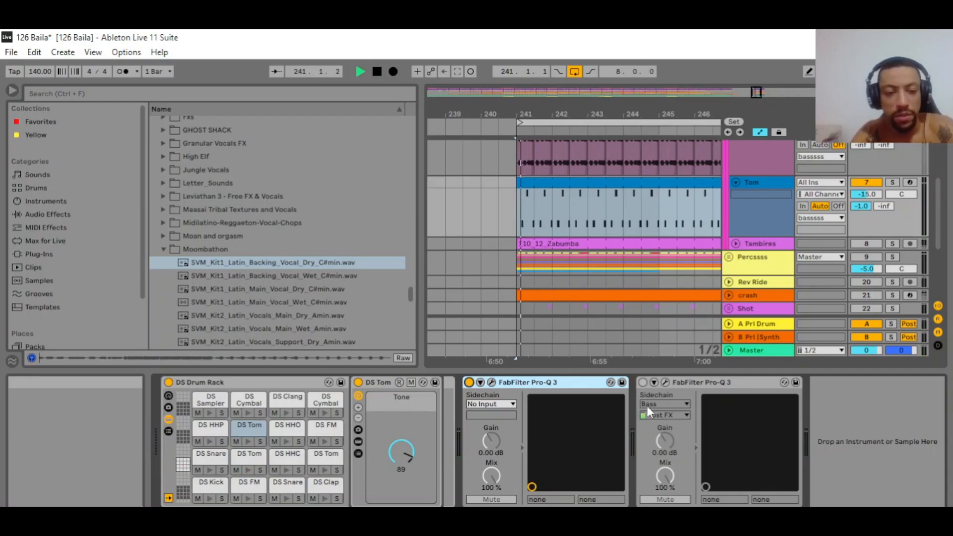
click(643, 383)
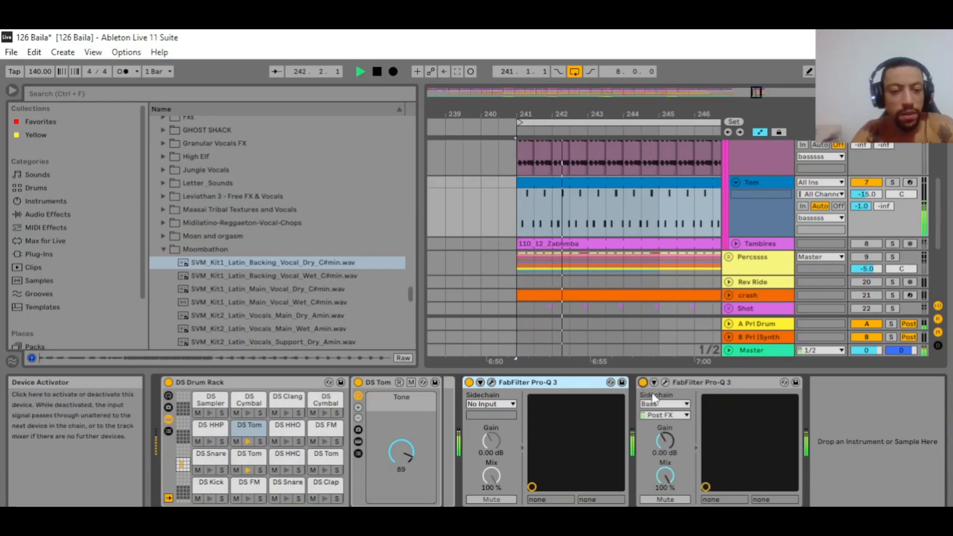
key(space)
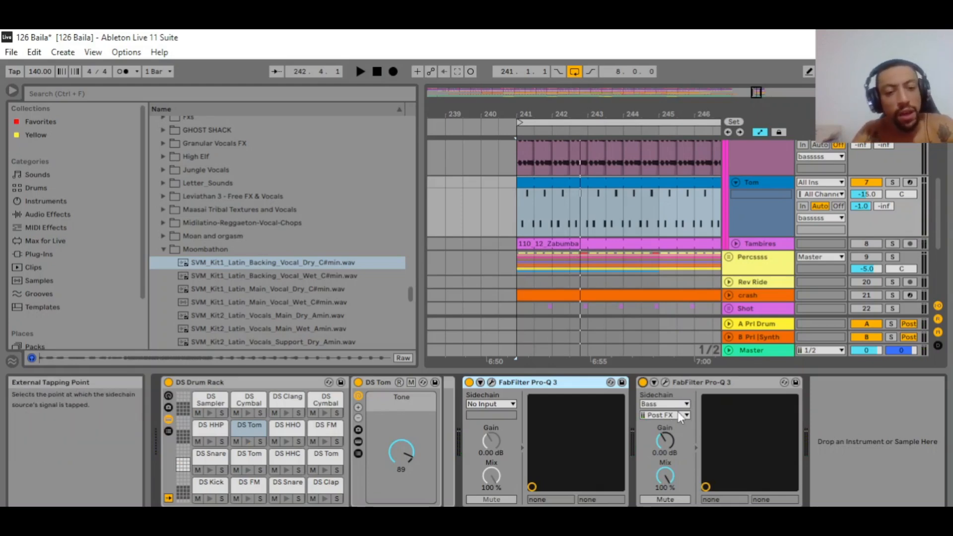
- Deactivate the Tom track, and unfold and activate the Tambires track to hear it on its own
scroll(626, 178, up, 1)
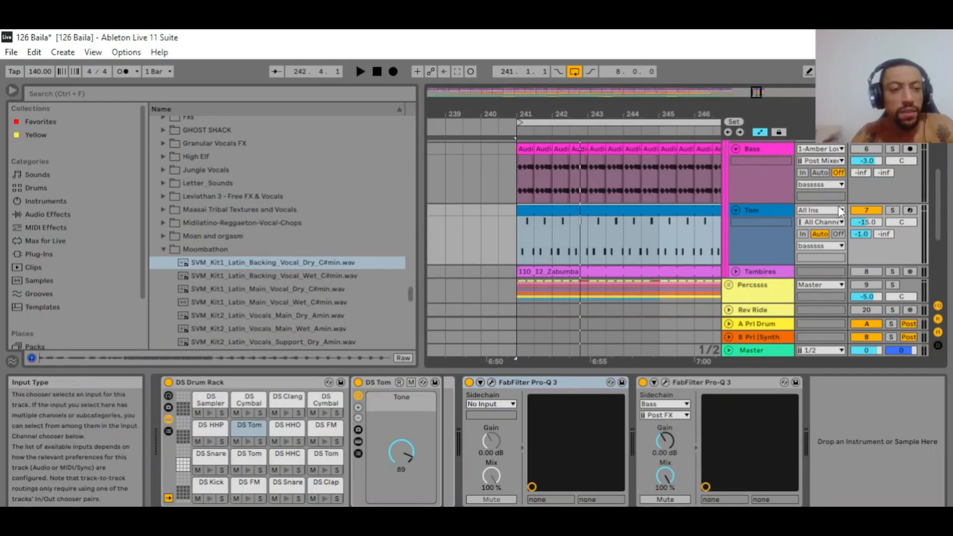
click(862, 208)
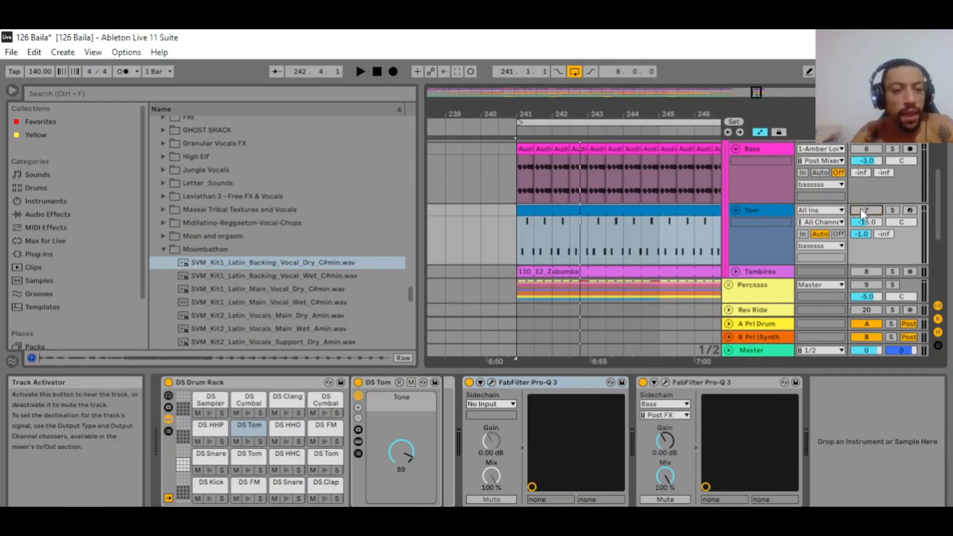
click(700, 274)
click(736, 272)
key(space)
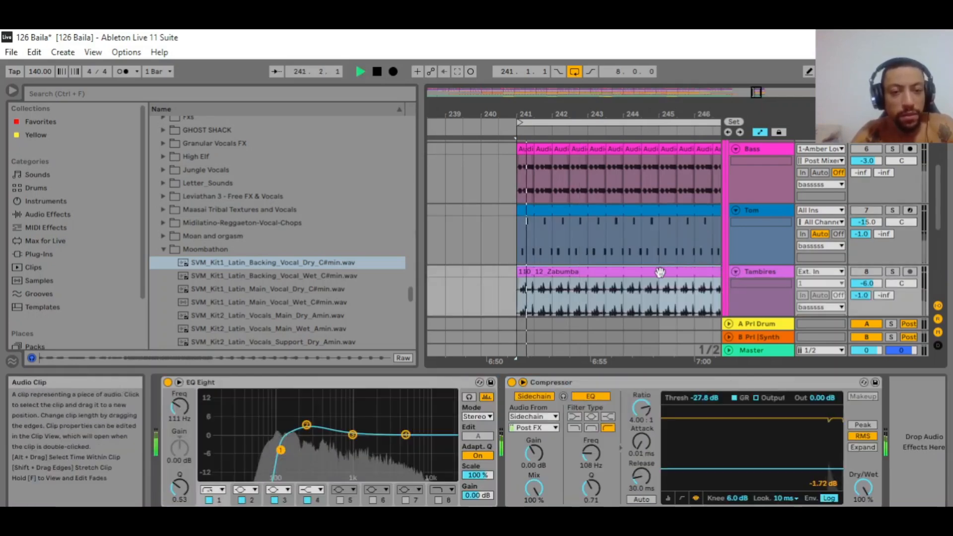
click(865, 273)
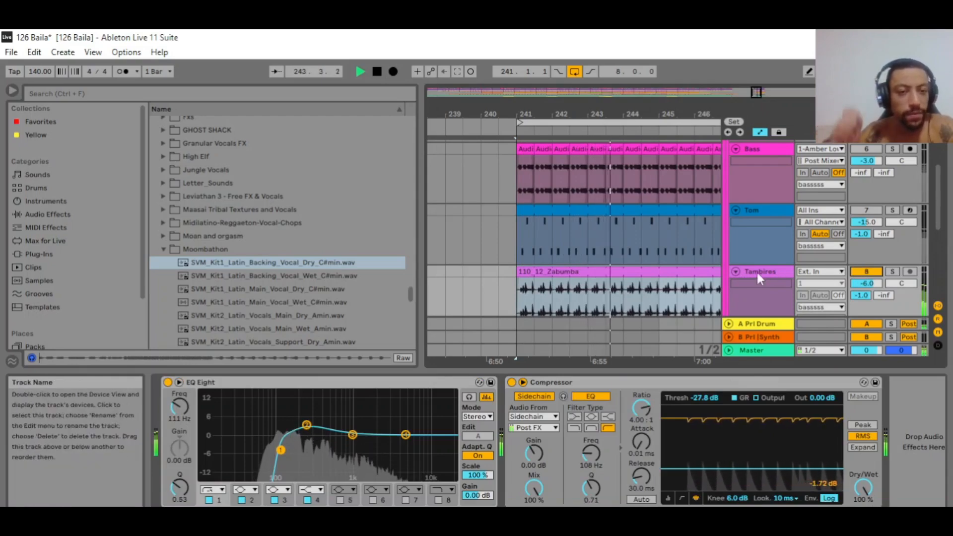
- Reactivate the Tom and Bass tracks during playback to hear them together with Tambires
drag(590, 108, 493, 86)
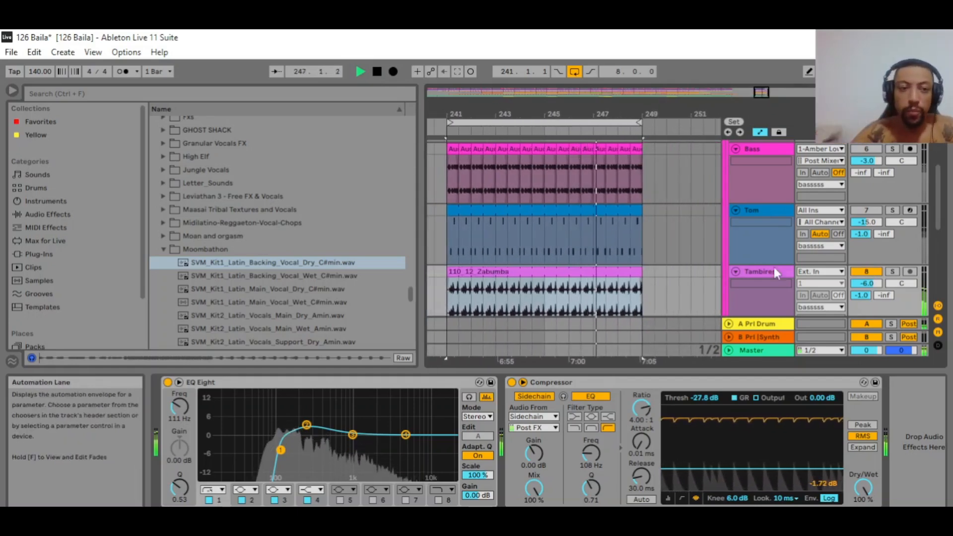
click(865, 209)
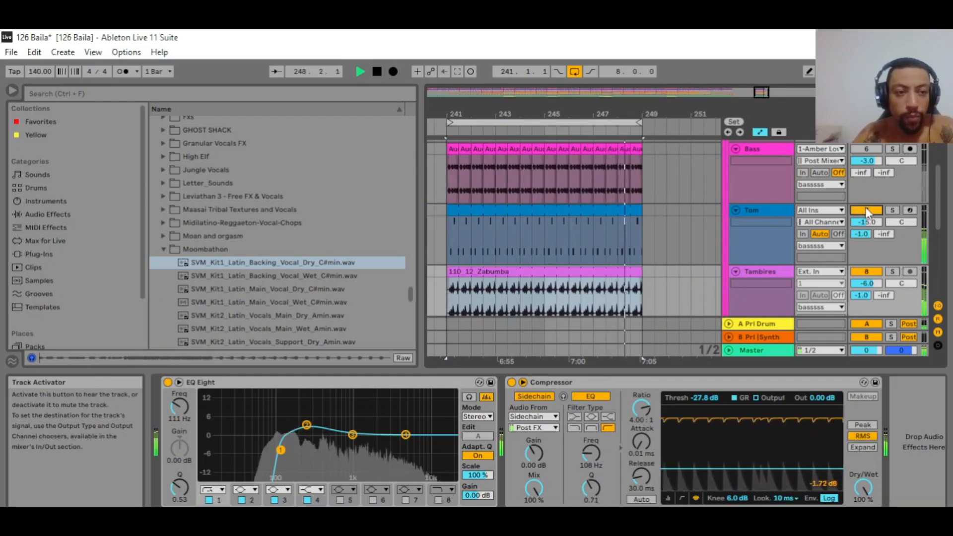
click(866, 149)
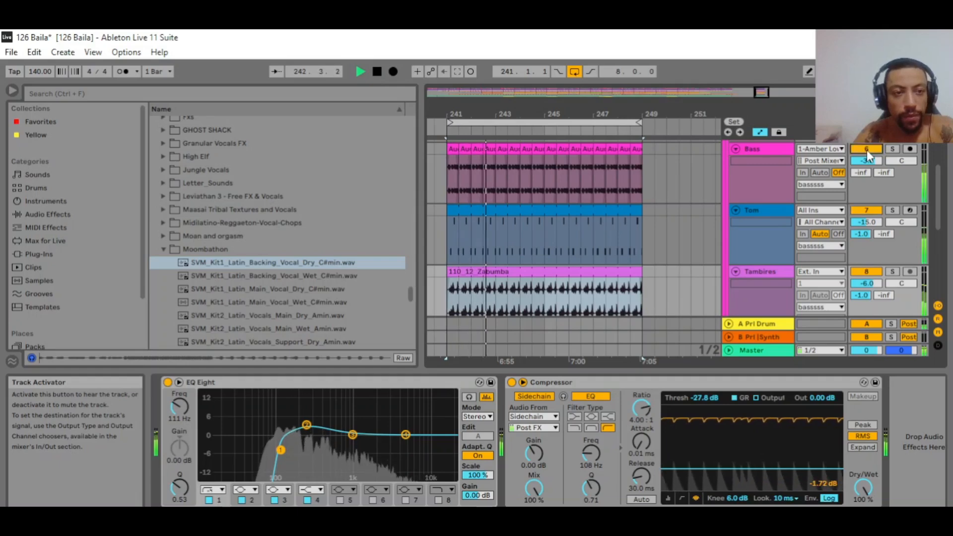
- Fold the Bass, Tom and Tambires tracks and their subgroup, and activate the Kick and Sidechain tracks
scroll(767, 219, up, 3)
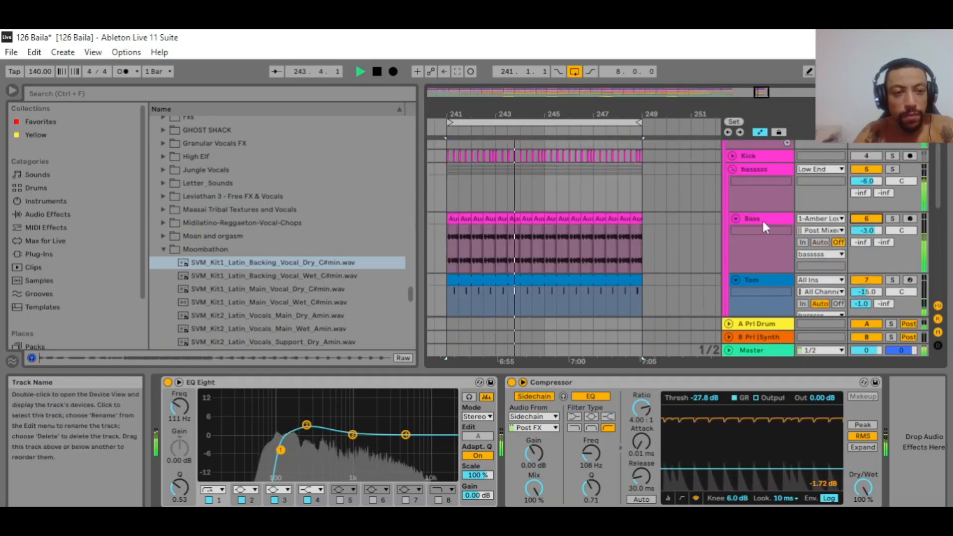
click(735, 217)
click(734, 226)
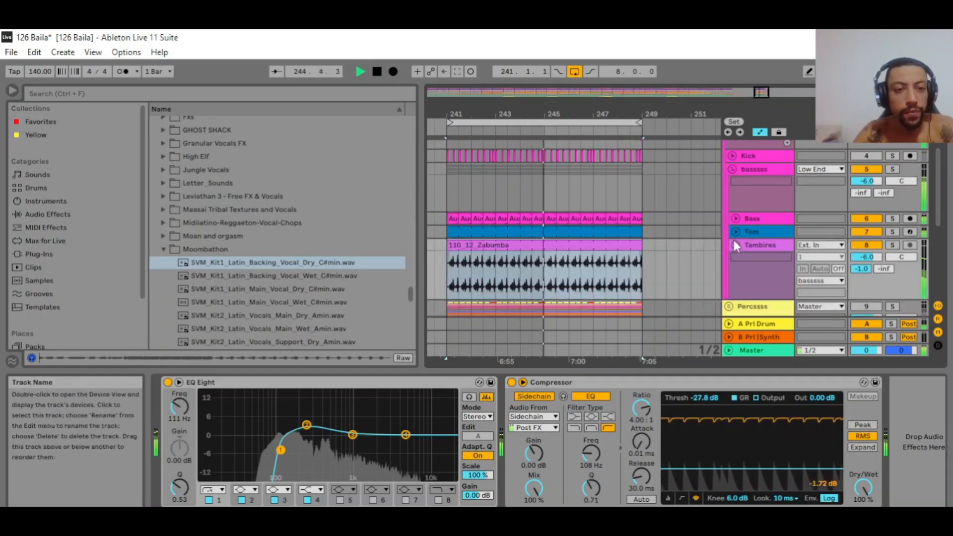
click(735, 243)
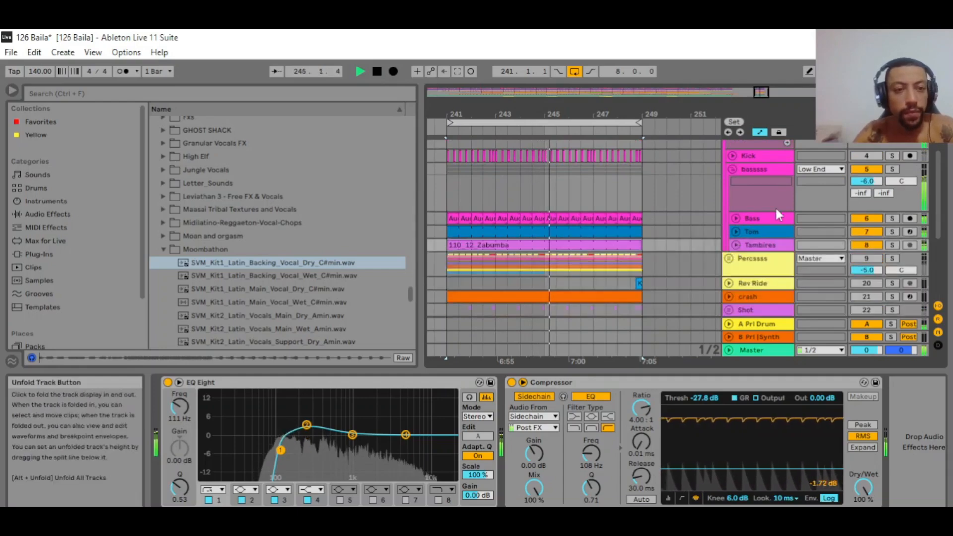
click(733, 169)
scroll(736, 181, up, 2)
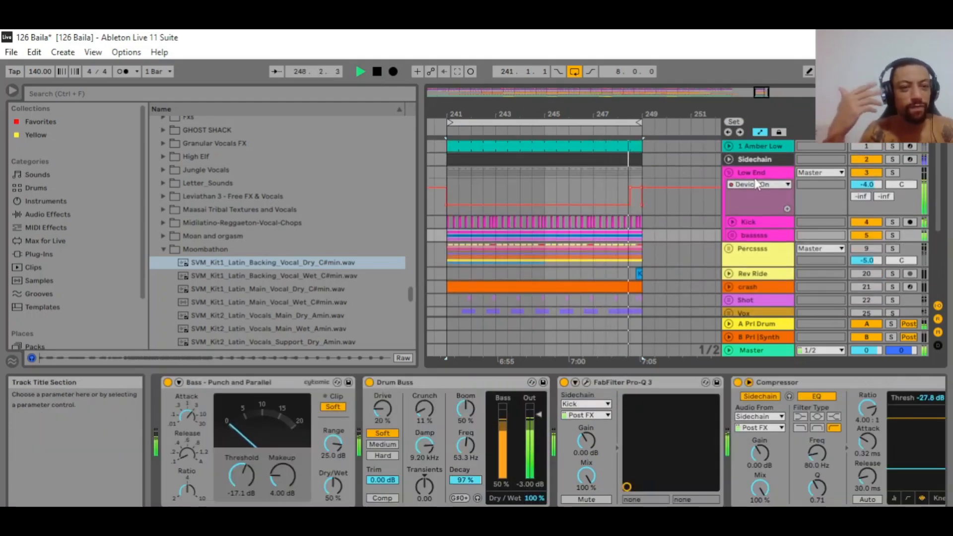
- Stop playback, turn off all devices on the Low End group, and place the playback start at bar 241
key(space)
click(752, 173)
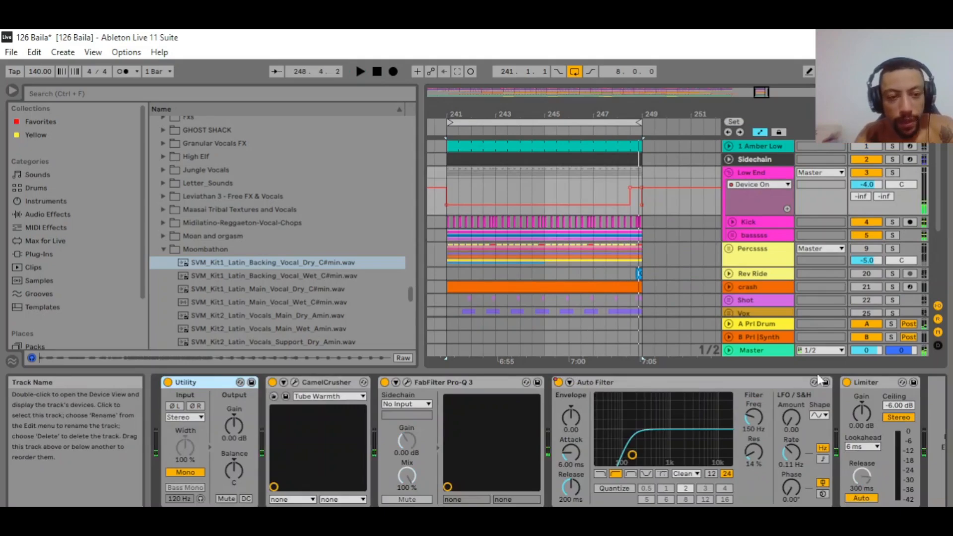
click(168, 383)
click(757, 172)
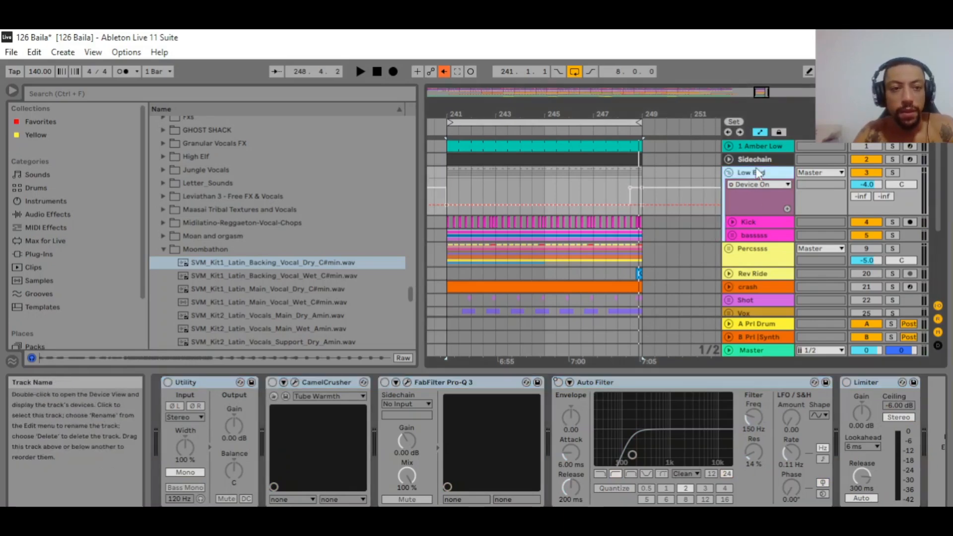
click(644, 232)
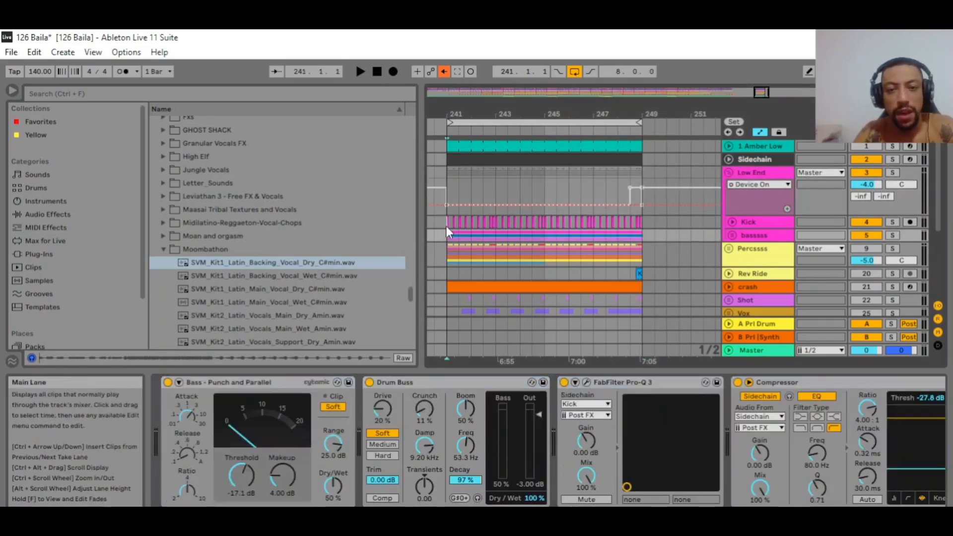
- Show the Low End group's devices and turn its Utility back on during playback, restarting from bar 241
click(446, 226)
click(765, 177)
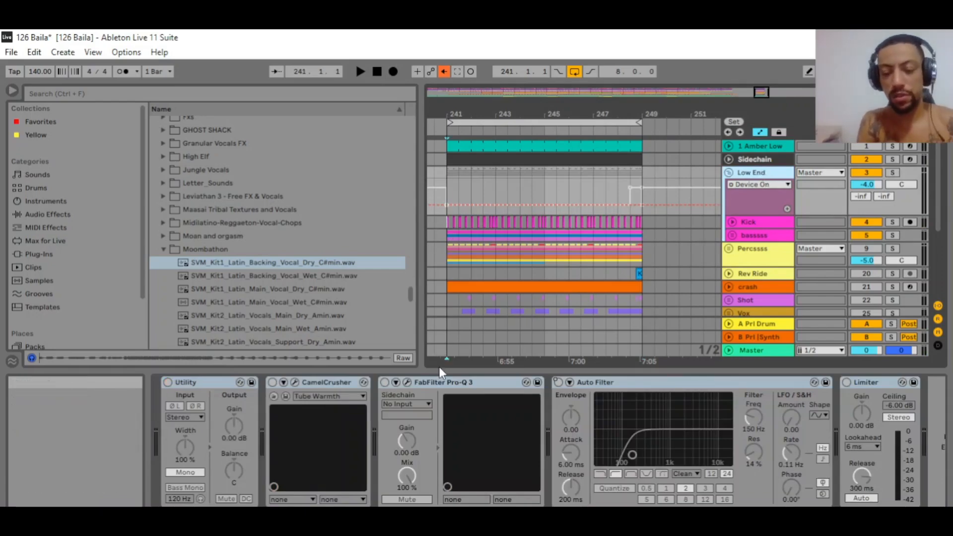
key(space)
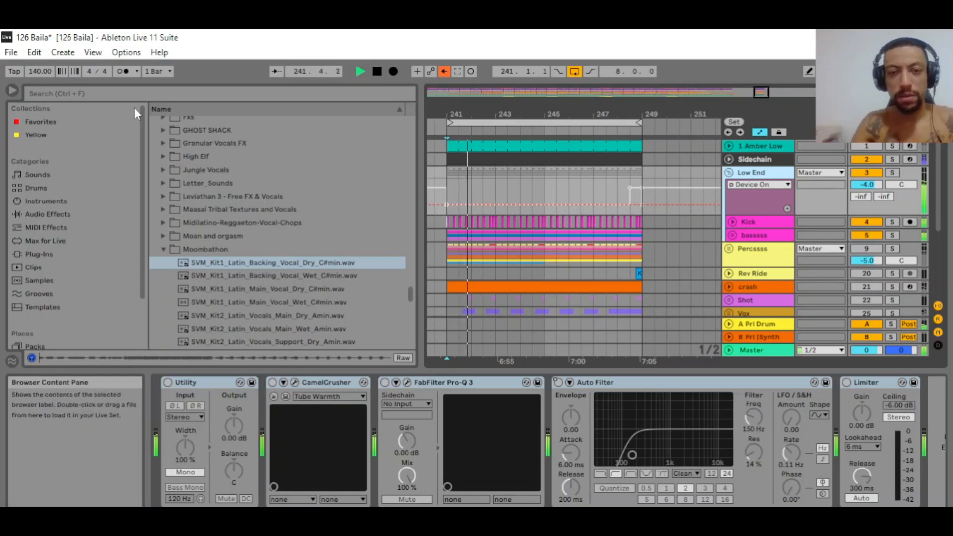
click(198, 384)
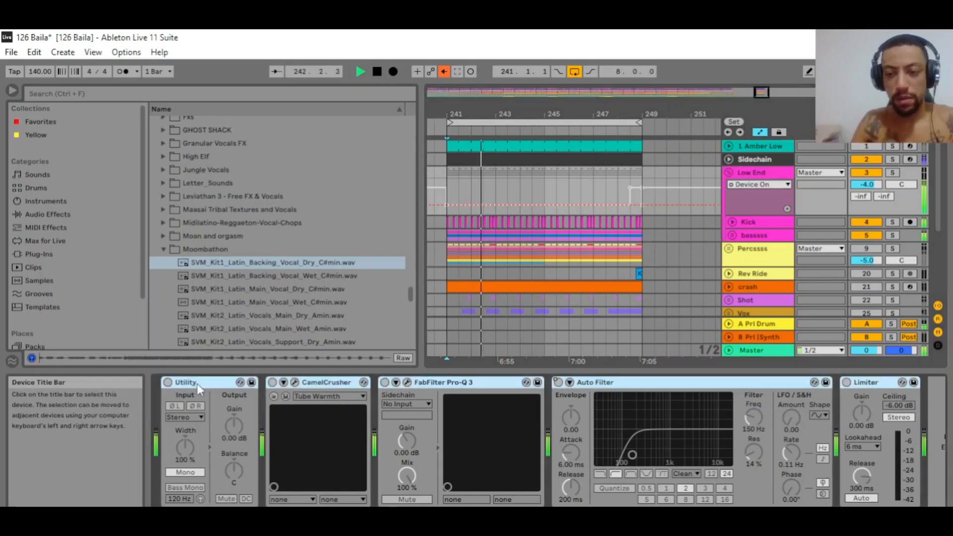
click(168, 383)
key(space)
key(space)
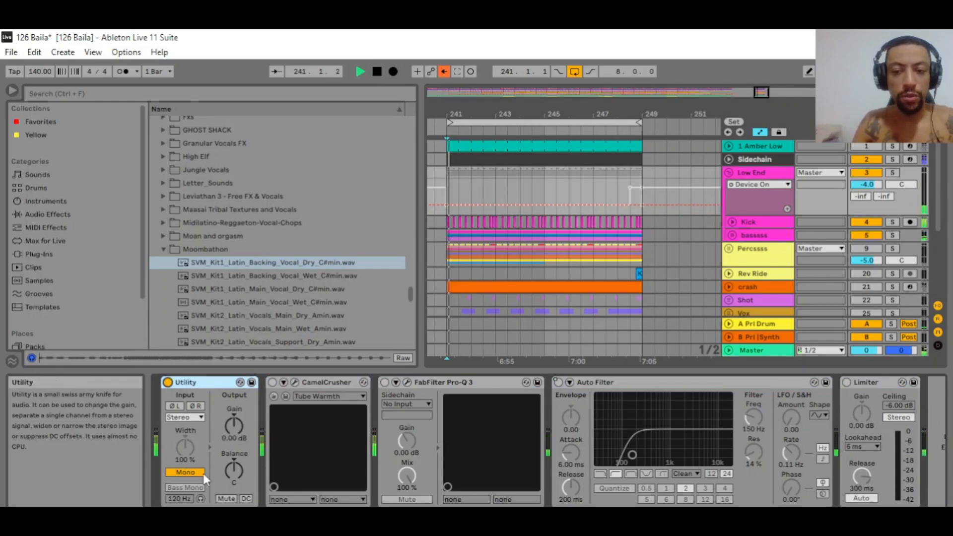
- Turn on CamelCrusher and FabFilter Pro-Q 3 on the Low End group and play from bar 241 to hear them
click(272, 383)
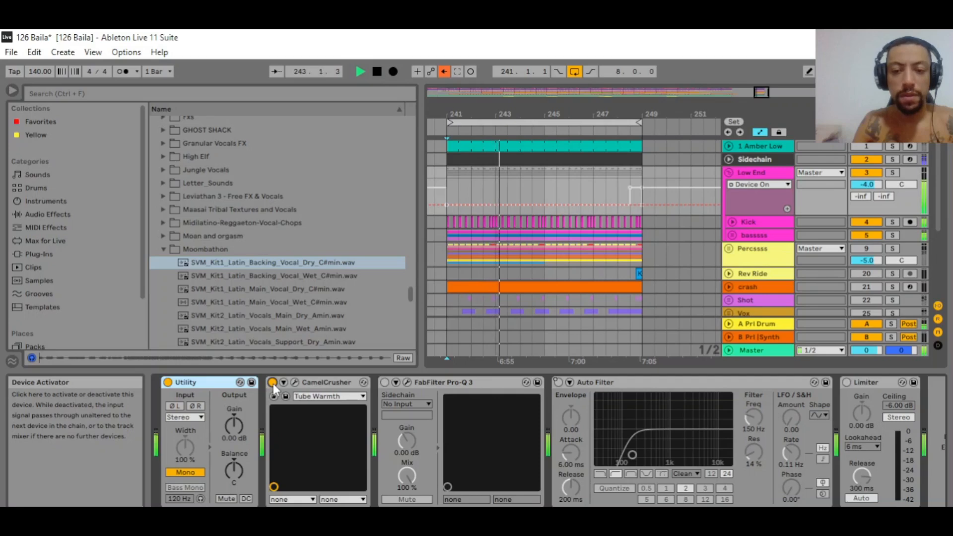
key(space)
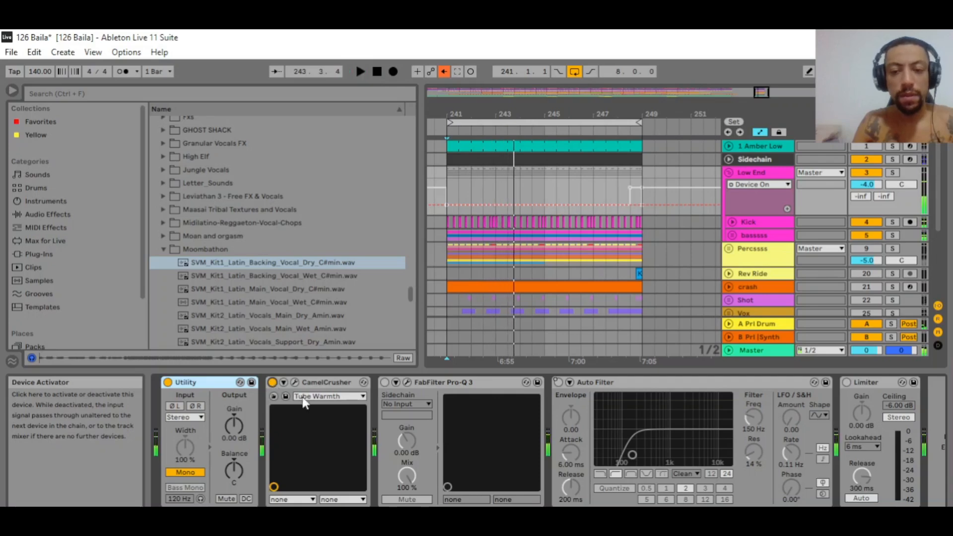
click(385, 382)
key(space)
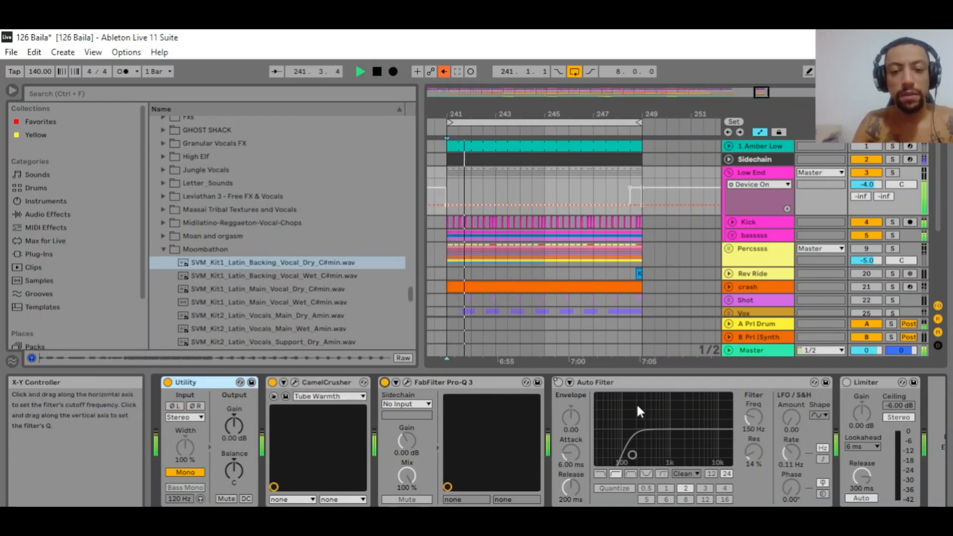
- Re-enable the on/off automation of the Low End group's Auto Filter and turn on its Limiter
right_click(559, 383)
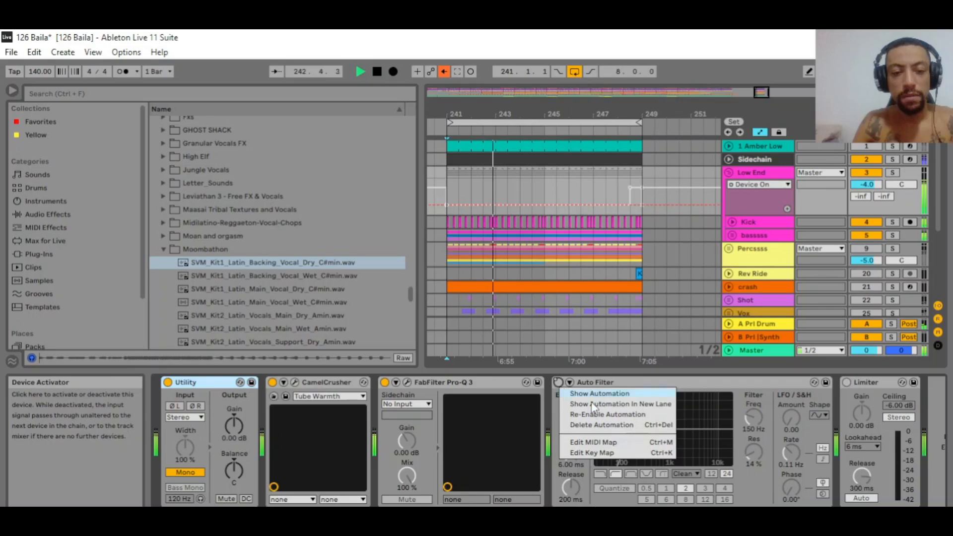
click(605, 417)
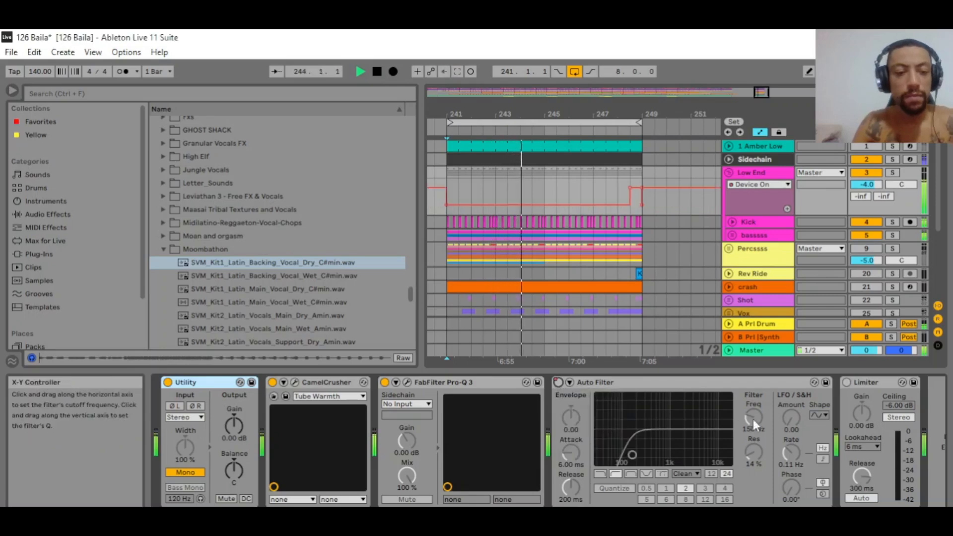
click(848, 382)
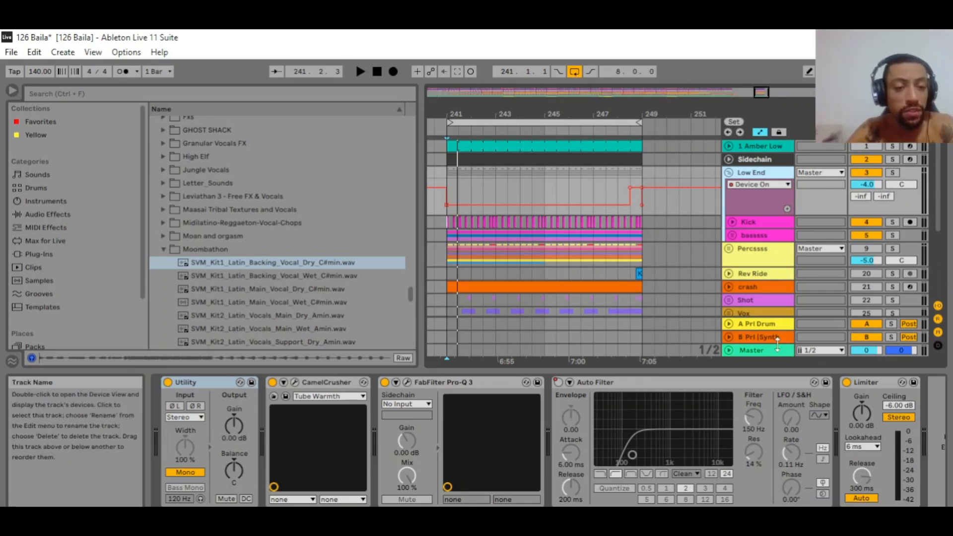
- Play the Low End group with its devices on briefly, and fold and deactivate the group
key(space)
key(space)
click(728, 172)
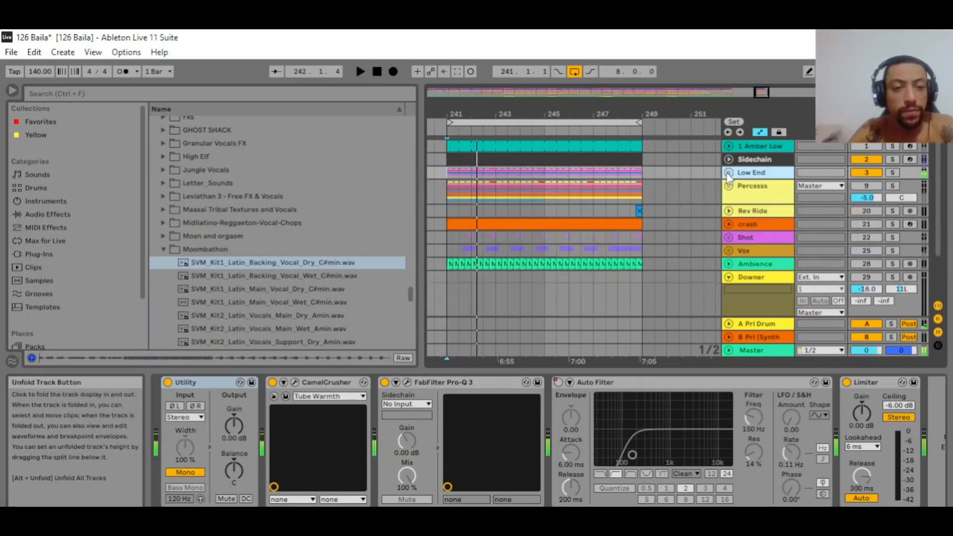
click(858, 171)
- Solo the Percssss group, unfold it during playback, hide the device view and stop playback
click(749, 196)
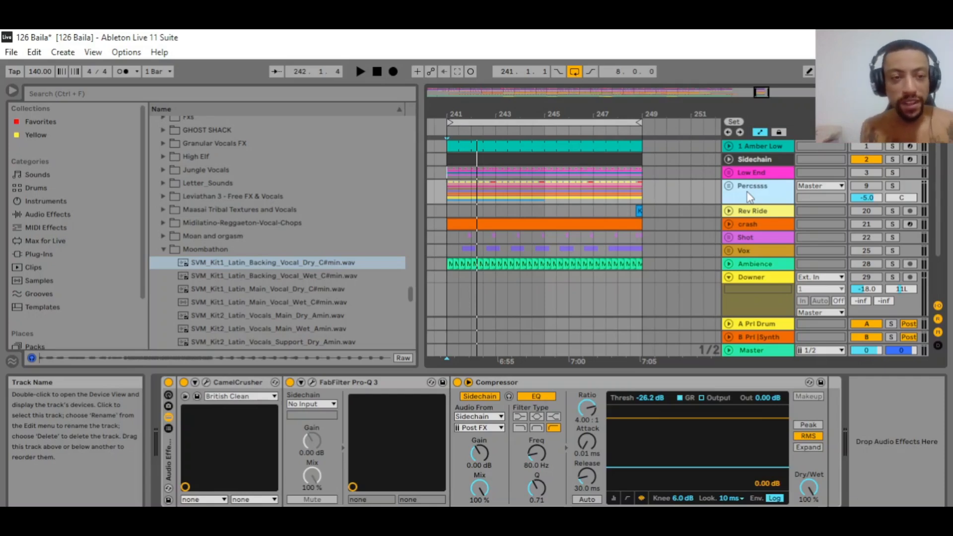
click(894, 187)
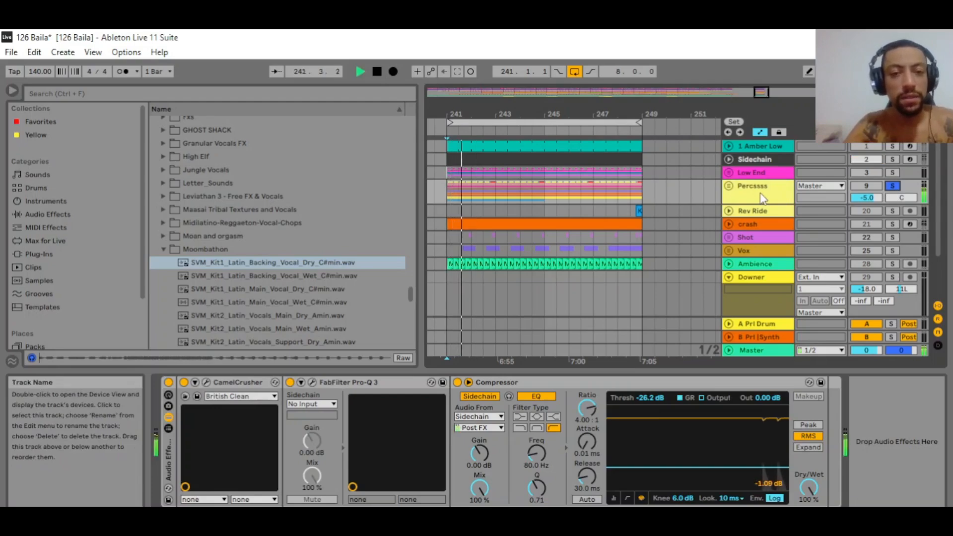
click(728, 187)
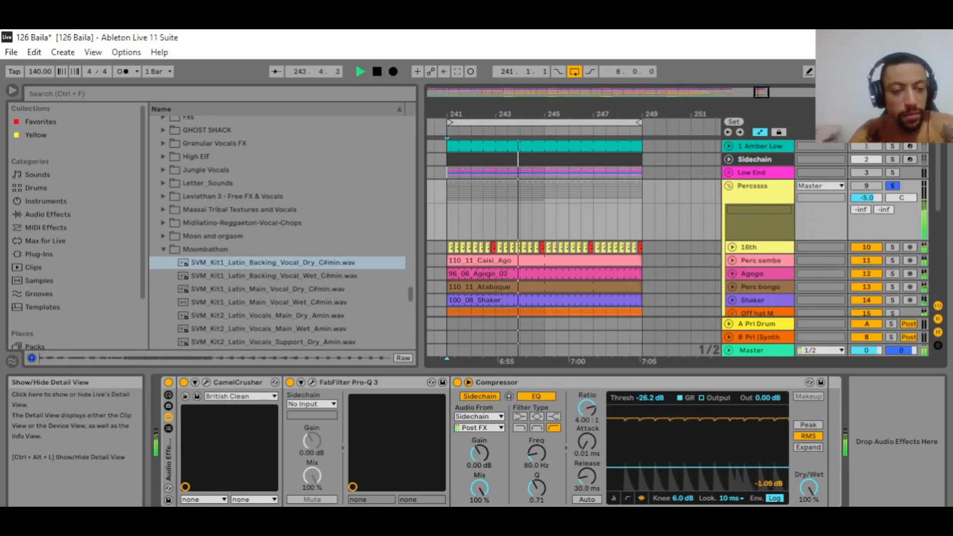
click(937, 514)
scroll(795, 242, down, 3)
key(space)
- Deactivate every track inside the Percssss group, from Ride and Clap up to Perc samba and 16th
click(870, 285)
click(868, 271)
click(867, 259)
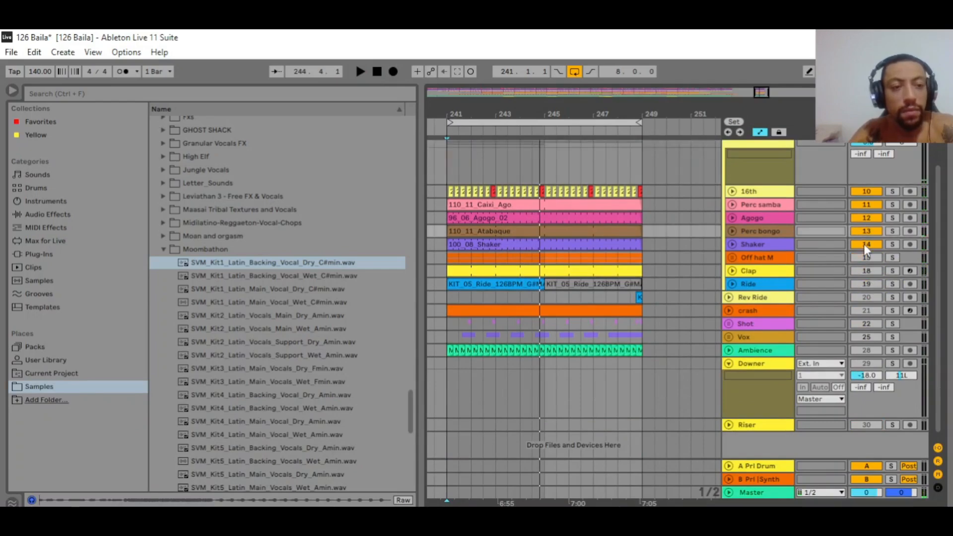
click(866, 231)
click(868, 219)
click(869, 205)
click(866, 192)
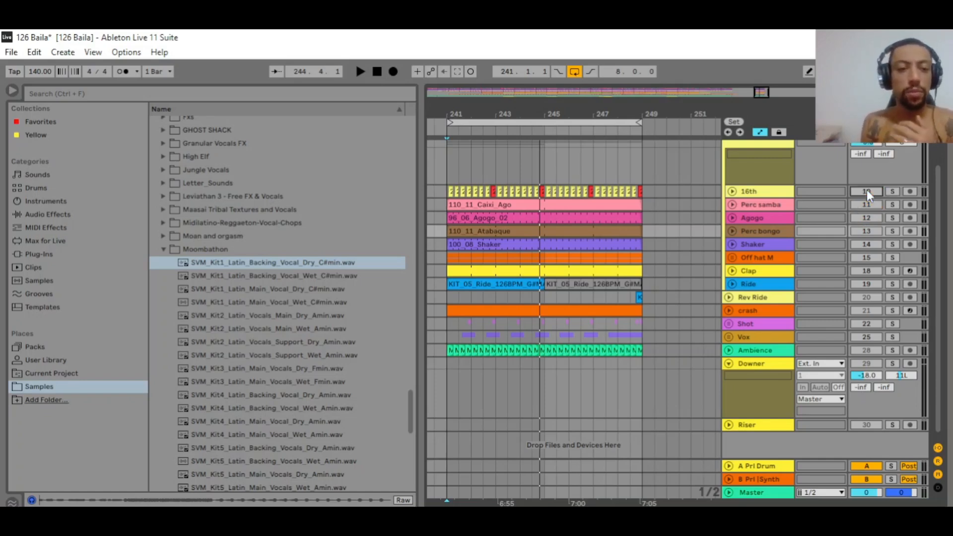
- Activate the Off hat M group and unfold it together with its two Off Hat tracks
click(866, 259)
click(732, 258)
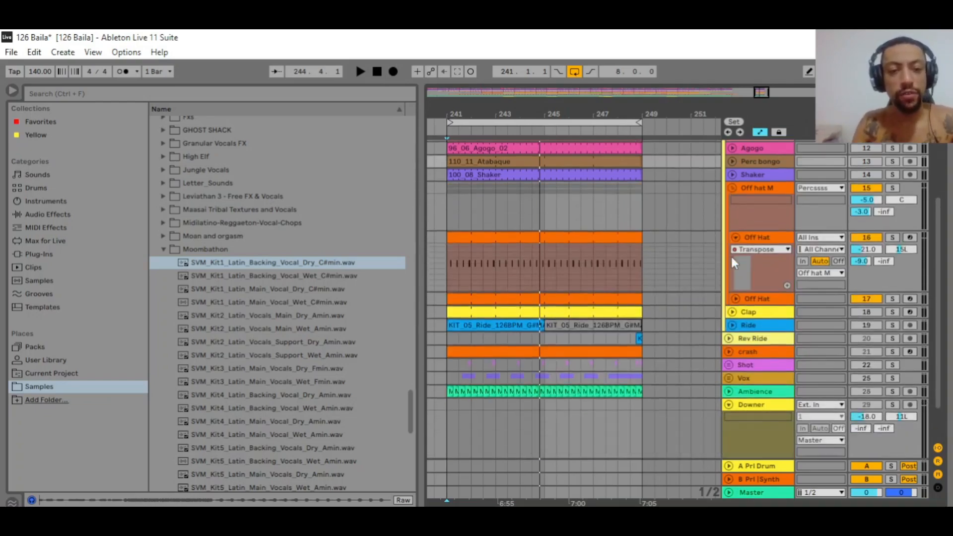
click(768, 238)
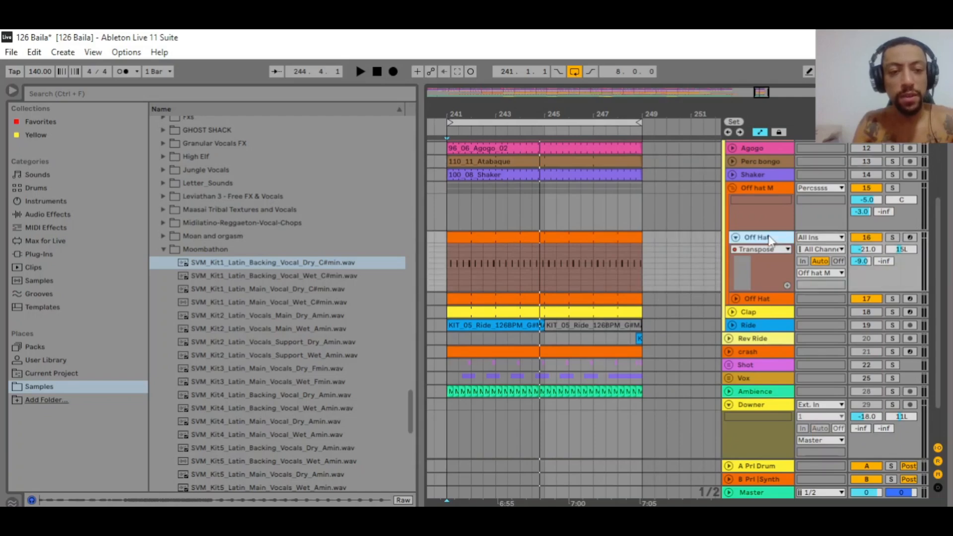
click(735, 298)
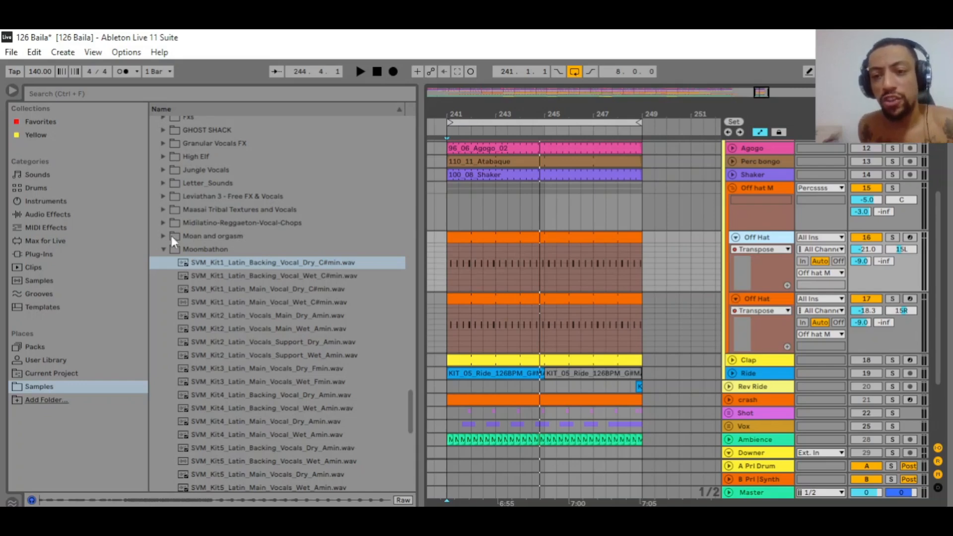
- Collapse the Moombathon sample folder, expand the Vengeance folder and look through its Essential Clubsounds Vol.1 subfolders
click(164, 249)
scroll(162, 193, up, 5)
scroll(161, 164, up, 4)
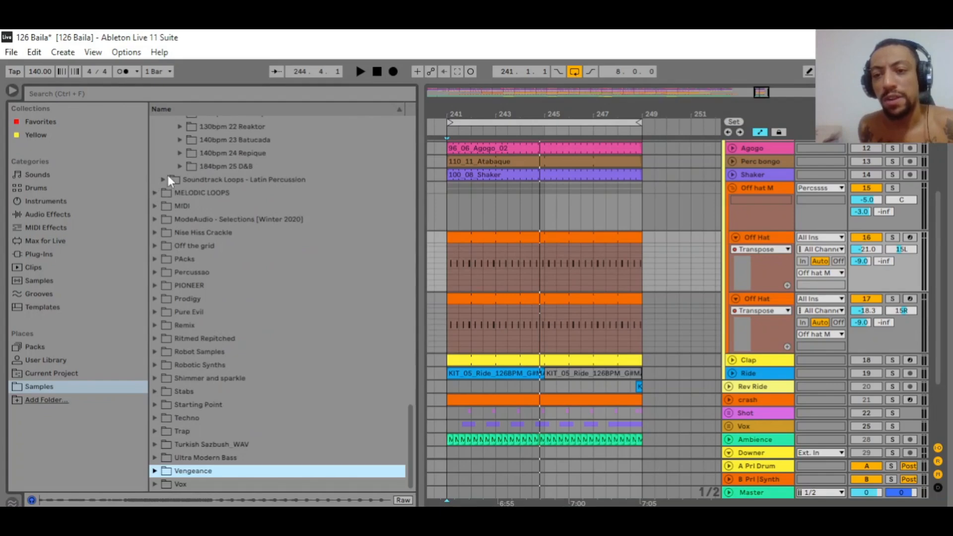
scroll(167, 175, up, 5)
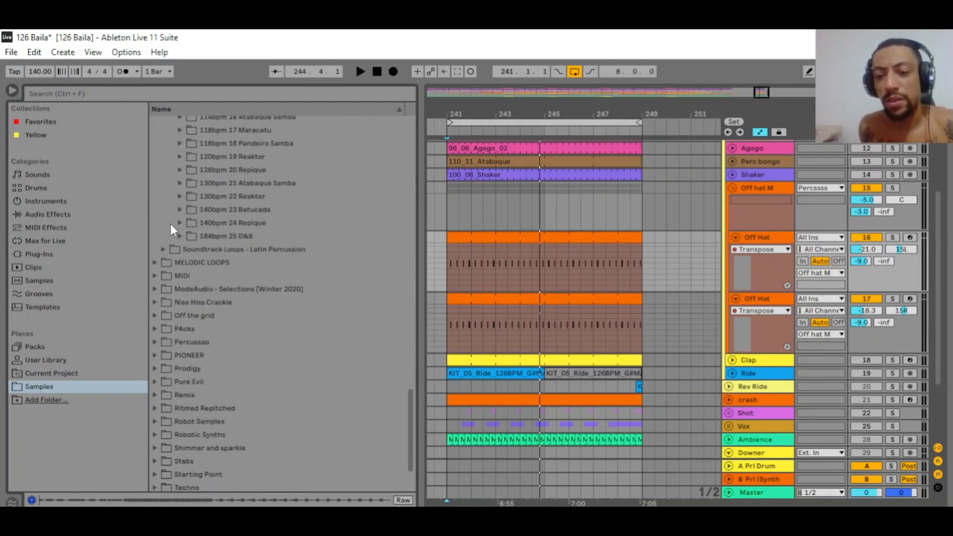
scroll(204, 298, down, 5)
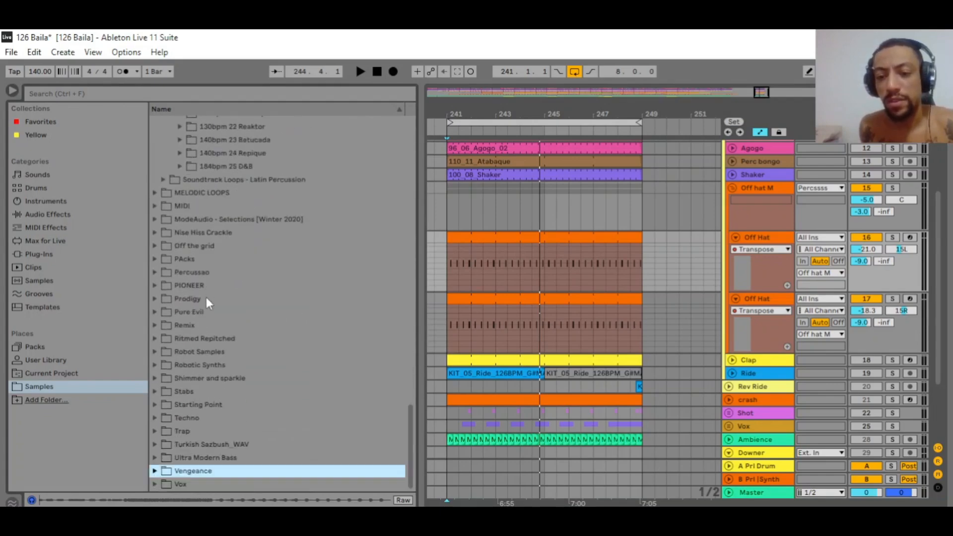
click(170, 471)
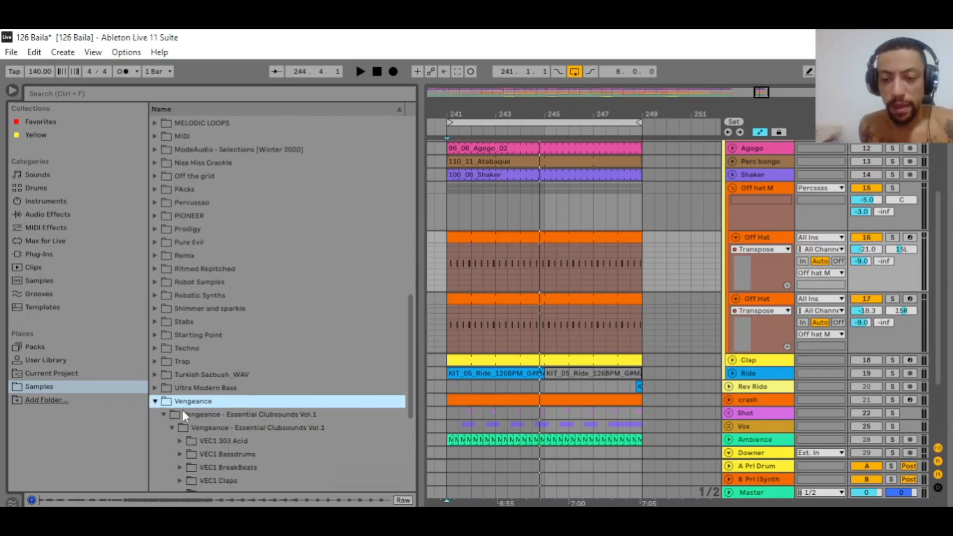
scroll(318, 427, down, 4)
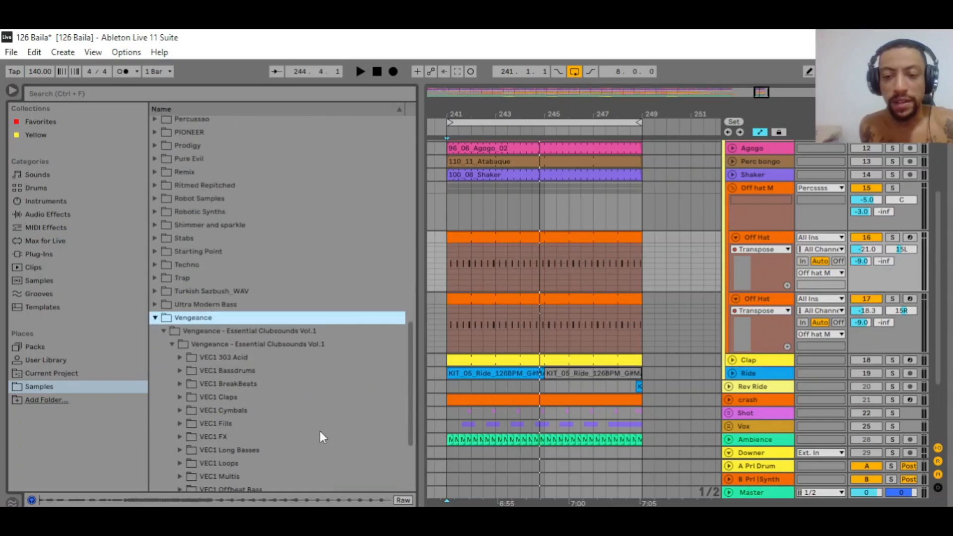
scroll(219, 368, down, 3)
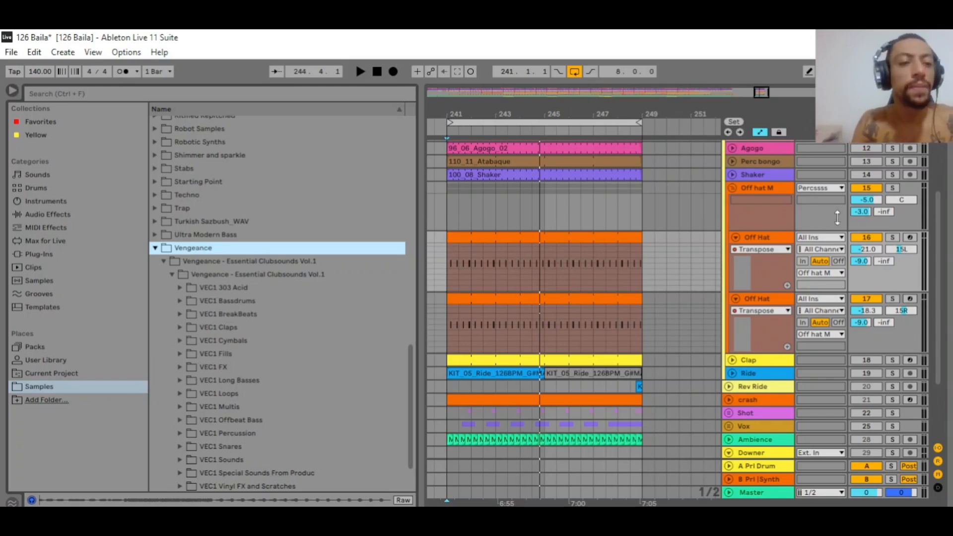
- Play the first Off Hat track without the second one and open its devices
scroll(813, 234, down, 2)
scroll(813, 234, up, 1)
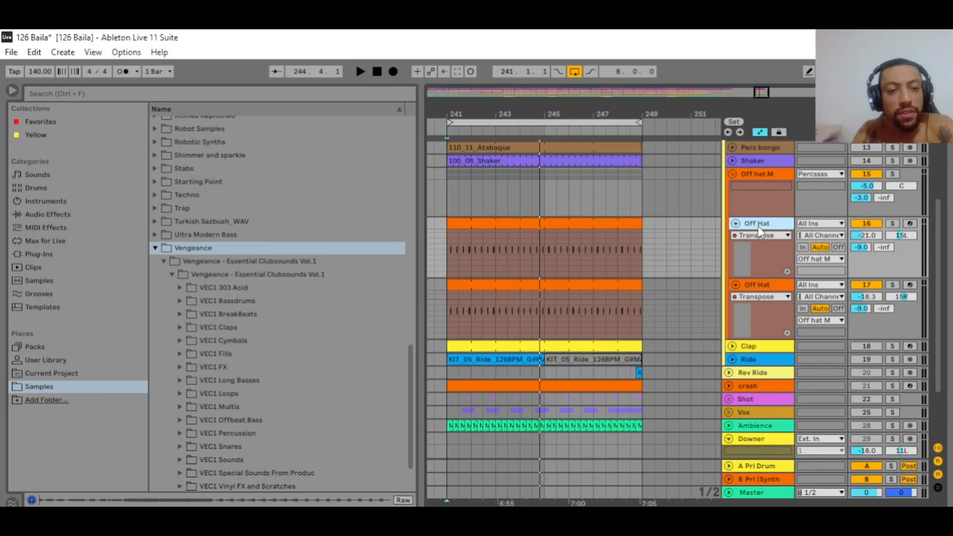
key(space)
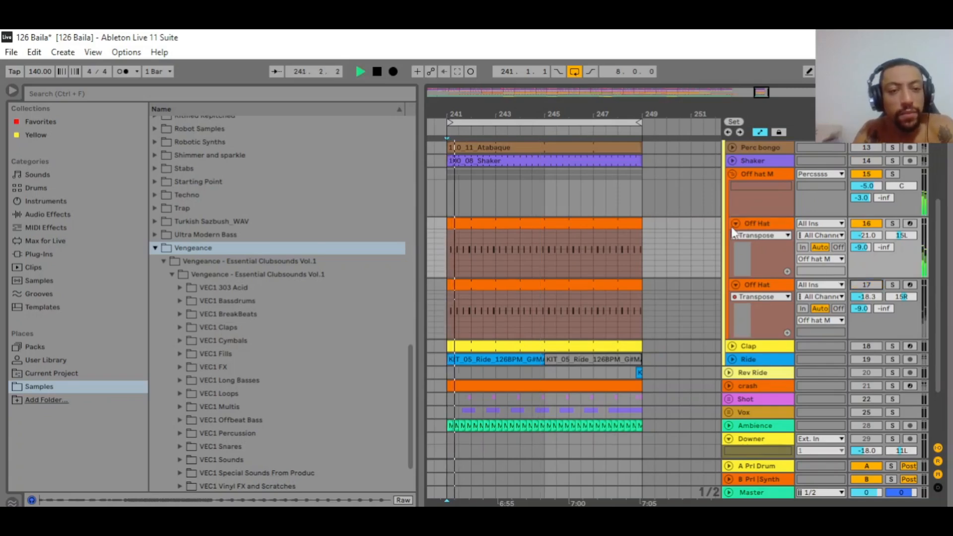
double_click(764, 223)
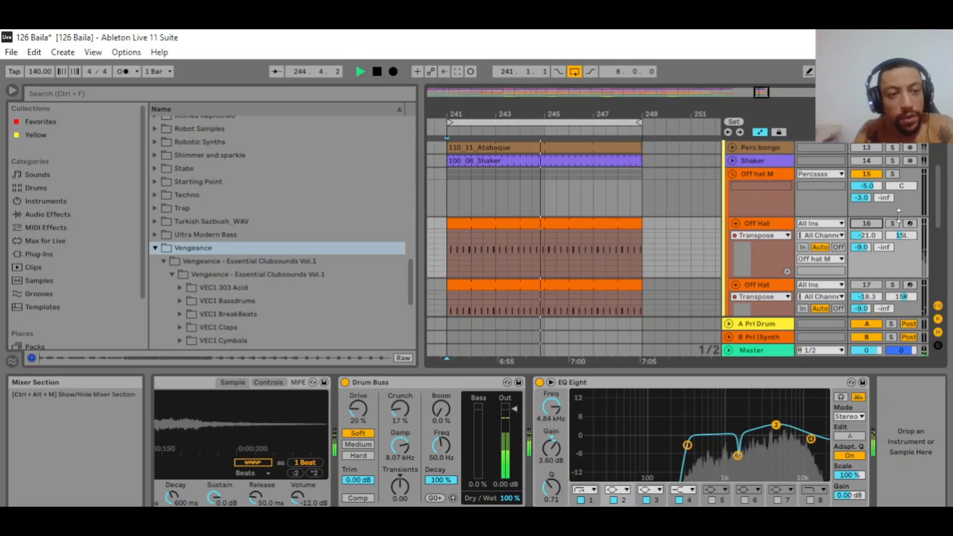
- Activate the second Off Hat track to hear it alone, and reactivate the first one alongside it
click(868, 283)
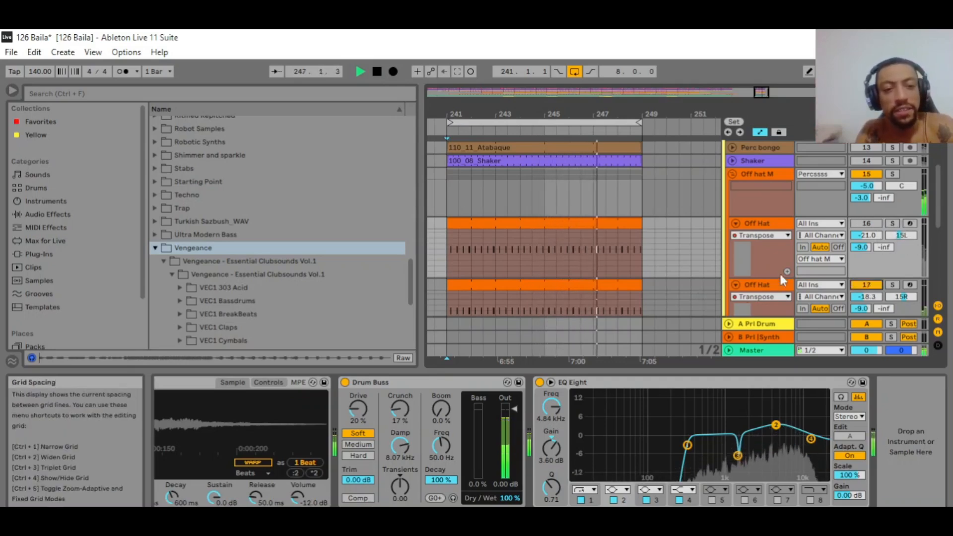
scroll(937, 199, down, 1)
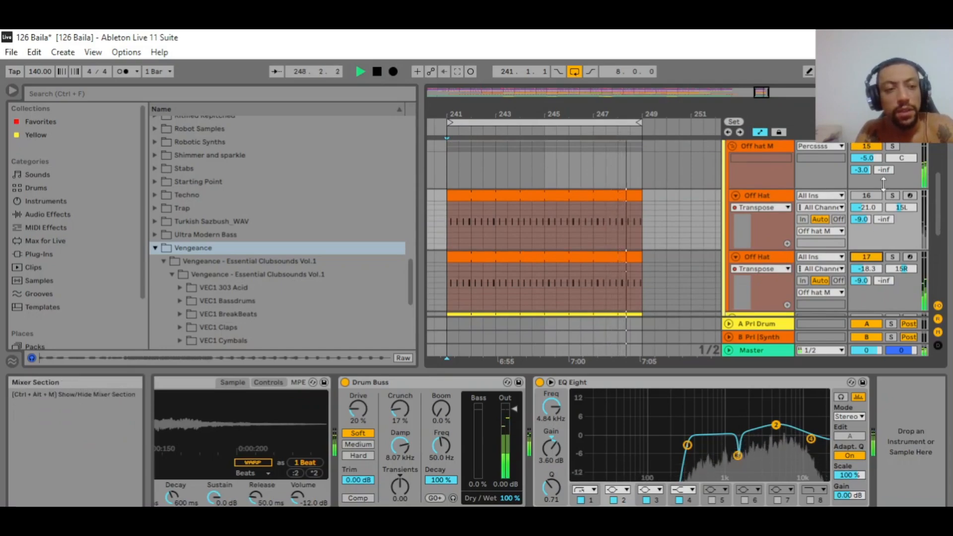
click(869, 196)
scroll(862, 209, down, 5)
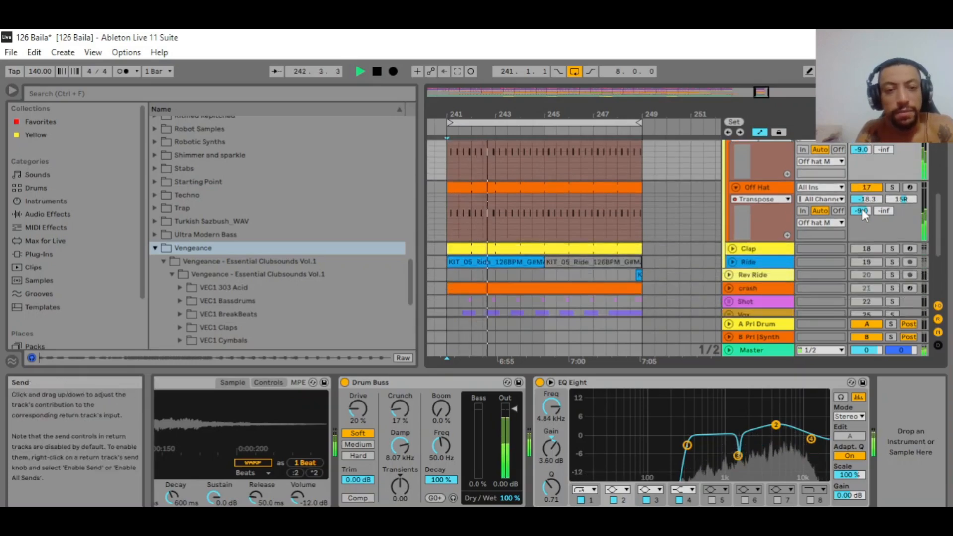
- Fold both Off Hat tracks and show the devices of the Off hat M group
scroll(772, 224, up, 7)
click(749, 223)
click(736, 223)
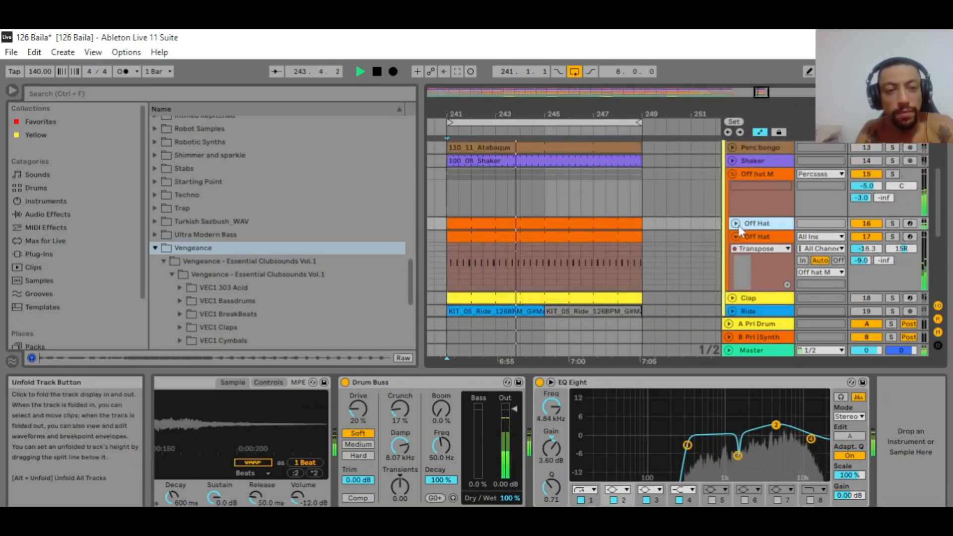
click(735, 236)
click(762, 174)
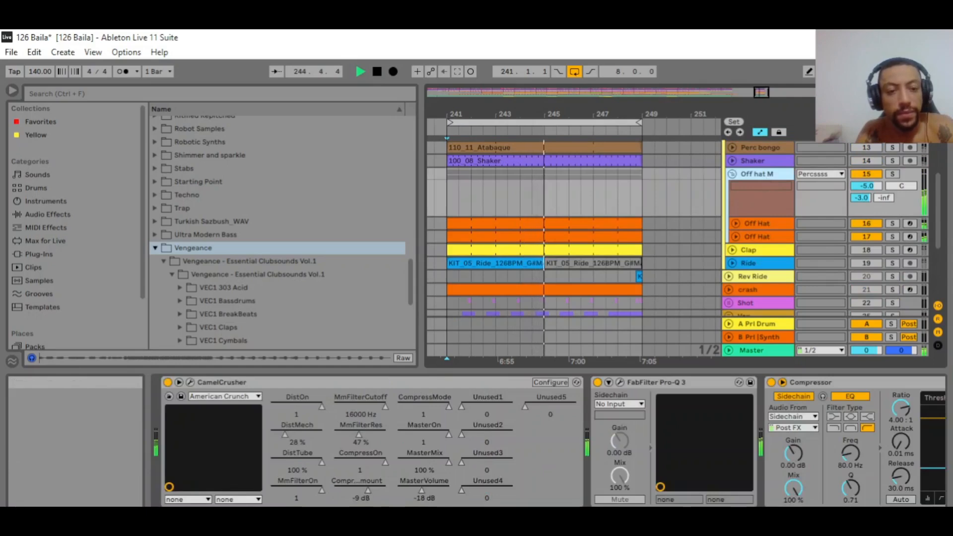
- Stop playback and collapse the CamelCrusher parameter sliders to view the whole Off hat M device chain
click(883, 514)
key(space)
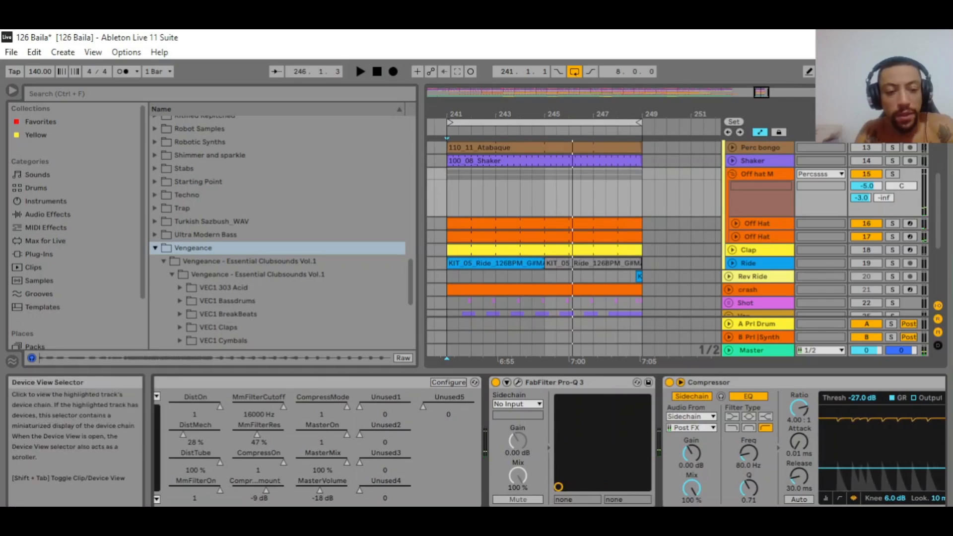
click(864, 514)
click(180, 382)
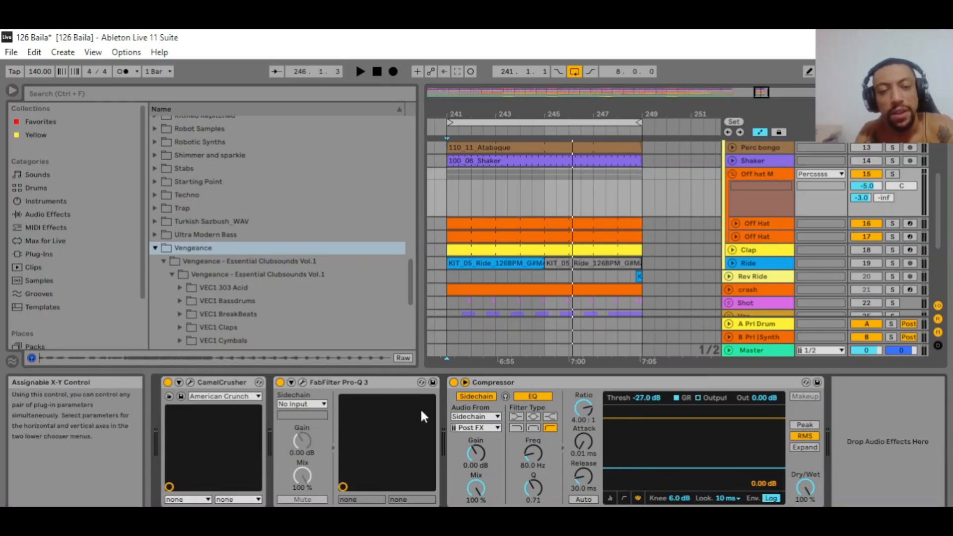
- Start playback, fold the Off hat M group, and isolate the Clap track with its lane unfolded and its devices shown
key(space)
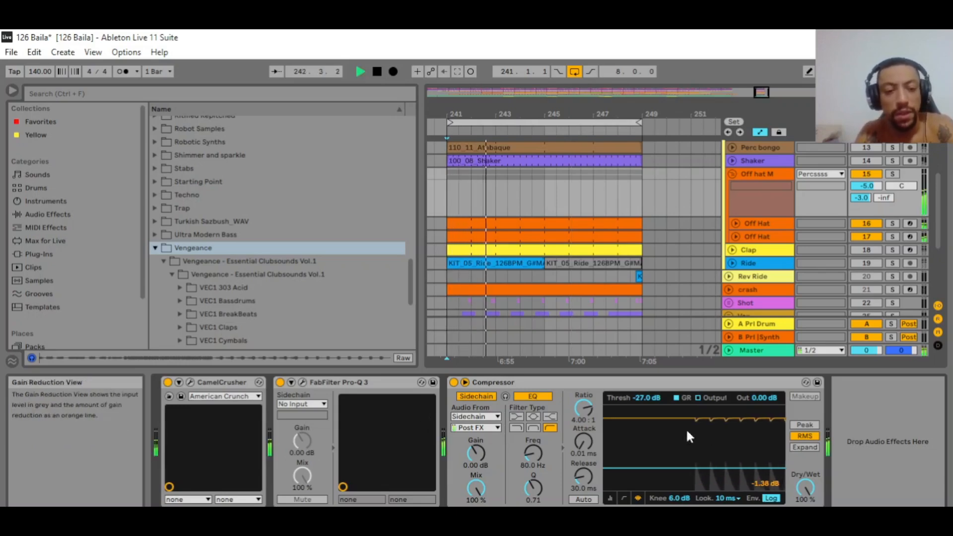
click(732, 174)
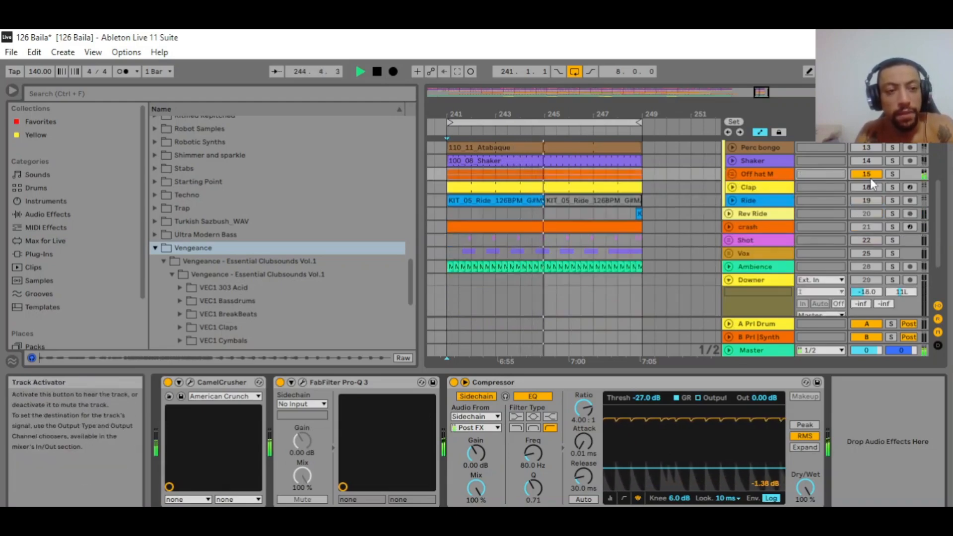
click(866, 187)
click(731, 187)
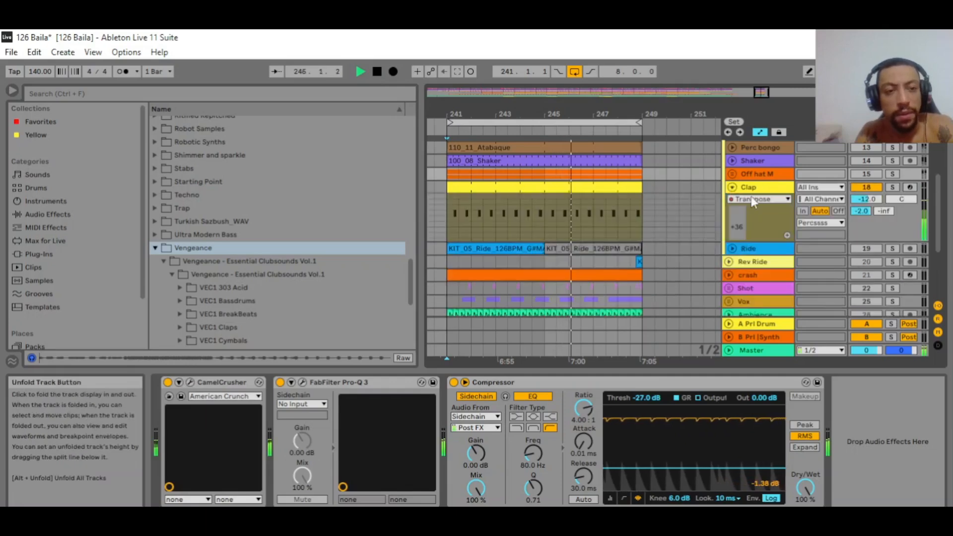
click(771, 187)
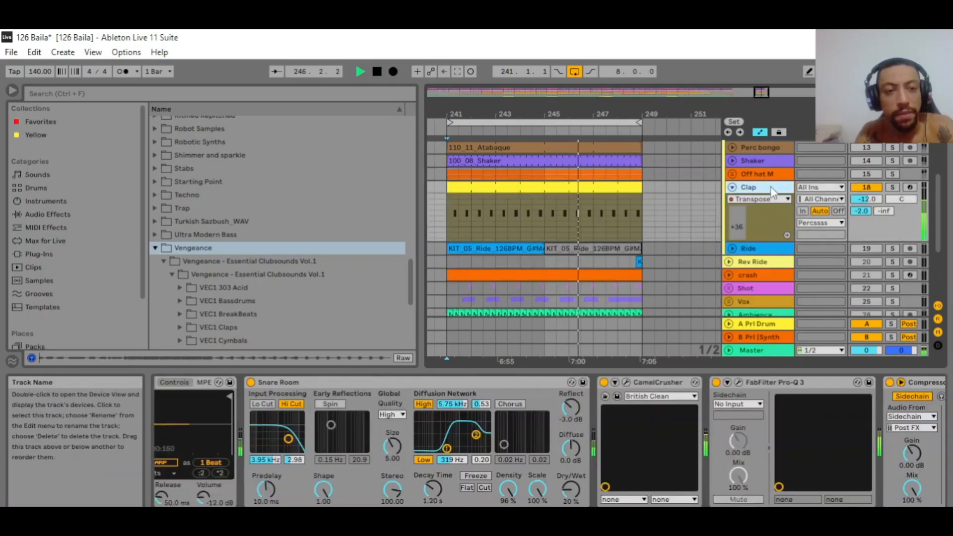
- Bypass Snare Room, CamelCrusher and FabFilter Pro-Q 3 on the Clap track to hear the raw VEC1 Clap 031 sample
click(251, 382)
click(604, 382)
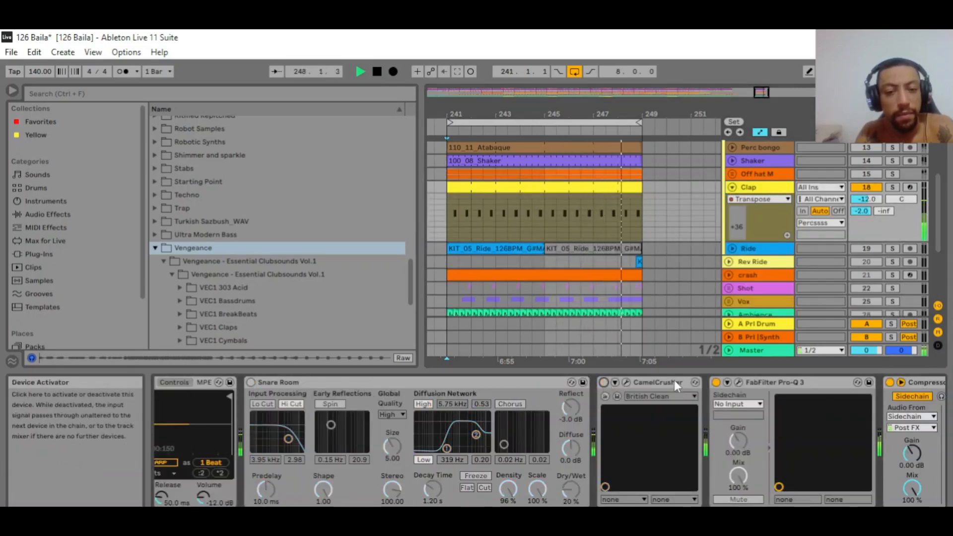
click(715, 382)
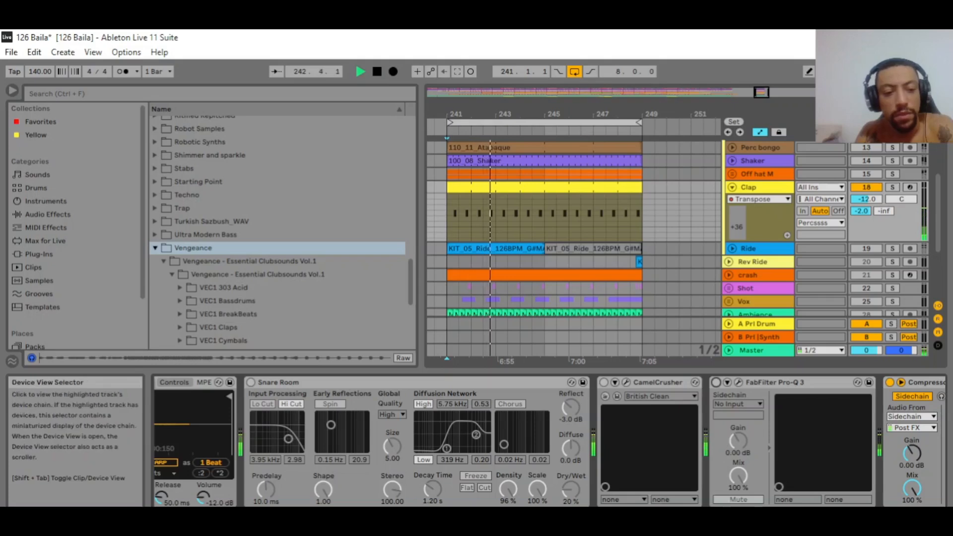
click(866, 513)
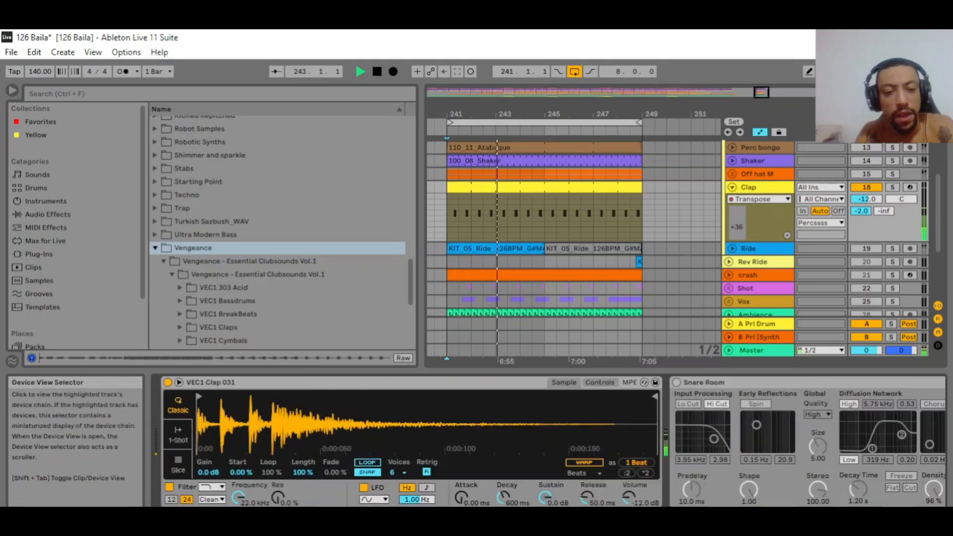
- Reactivate Snare Room, CamelCrusher and FabFilter Pro-Q 3 on the Clap track one at a time to hear each effect
click(677, 382)
scroll(621, 422, right, 6)
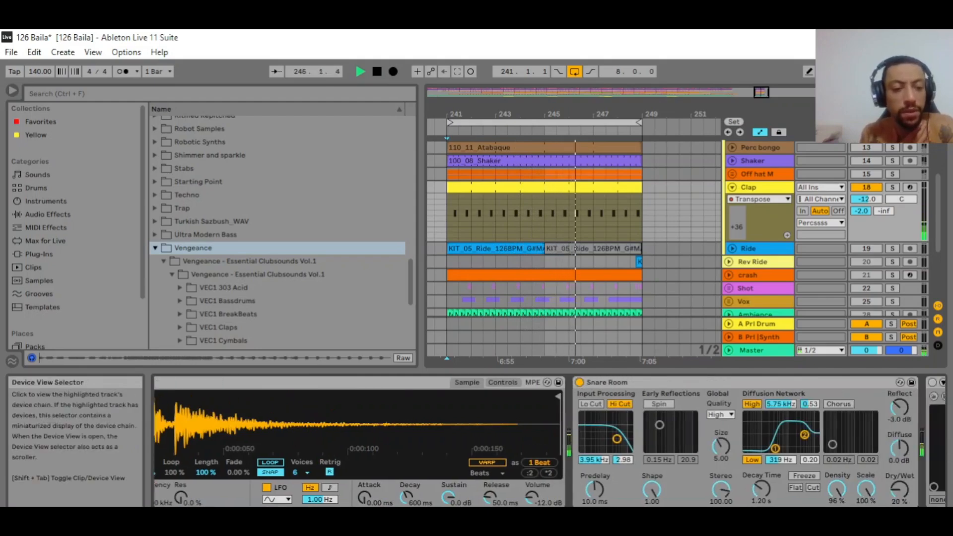
click(489, 382)
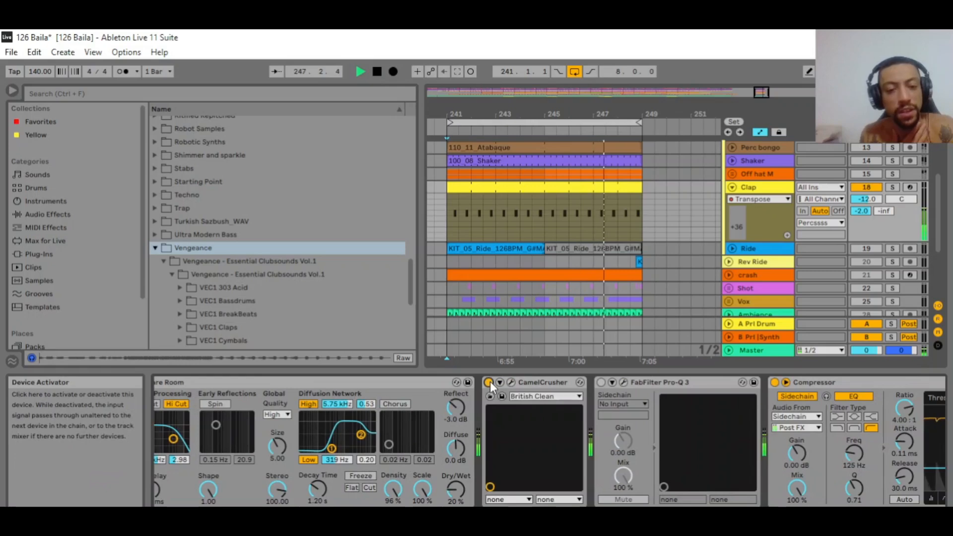
click(600, 382)
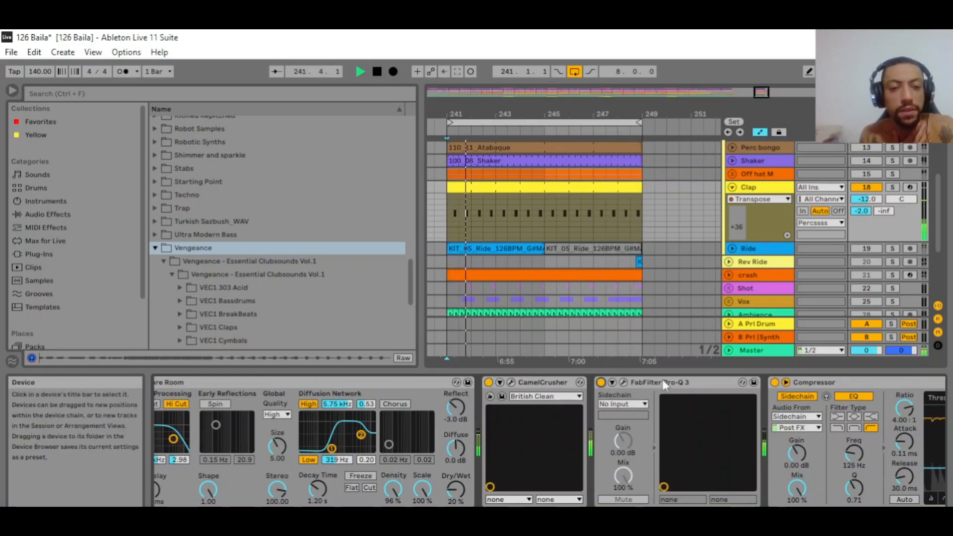
- Deactivate the Clap track, view the notes of its MIDI clip, and fold the track
click(868, 189)
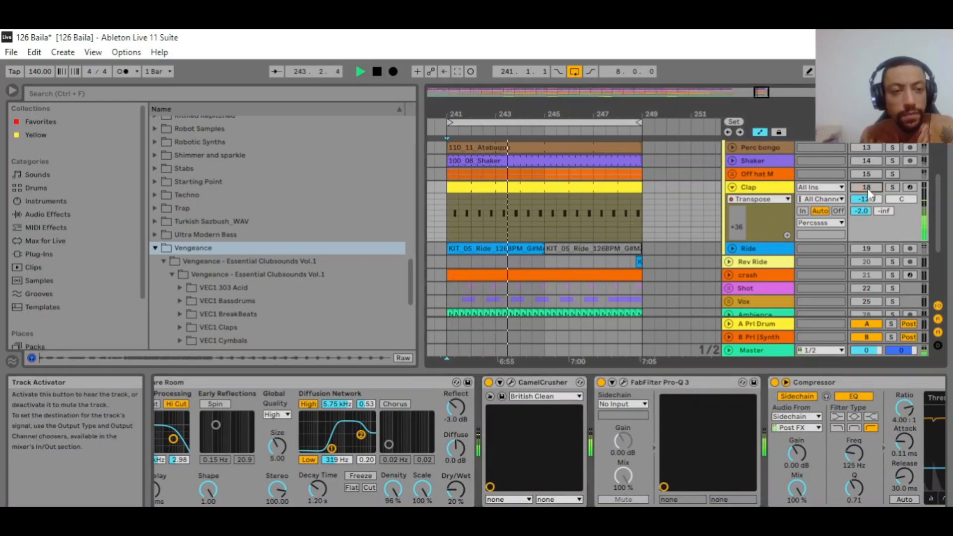
double_click(600, 191)
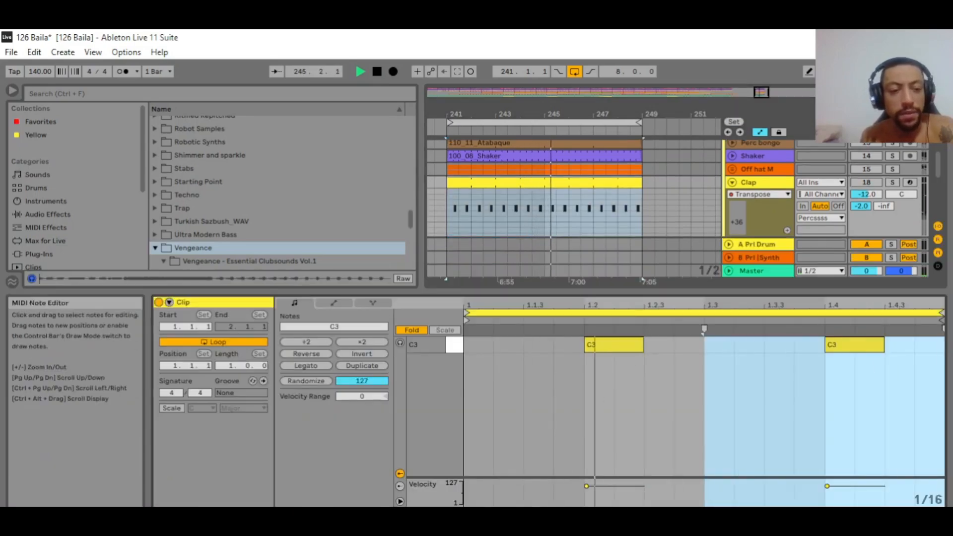
key(ctrl+alt+l)
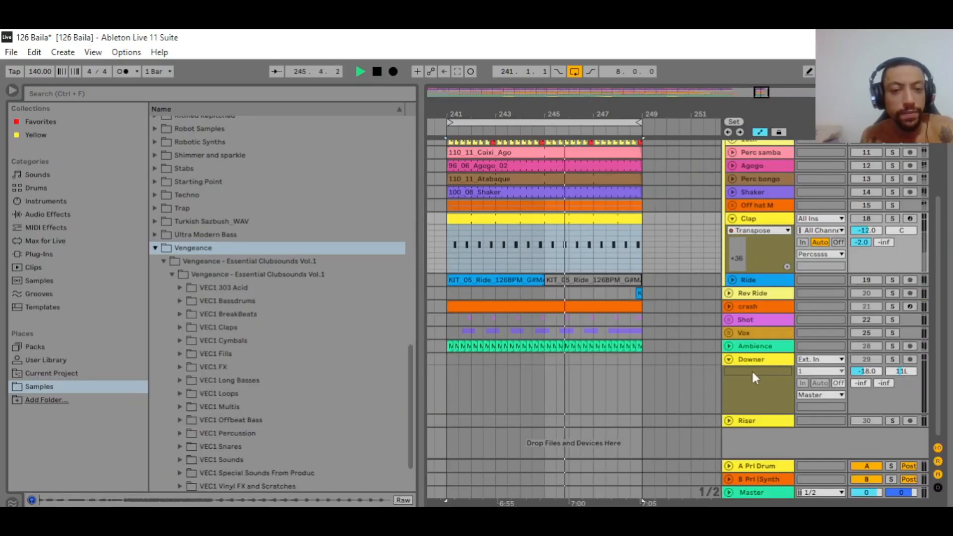
click(734, 219)
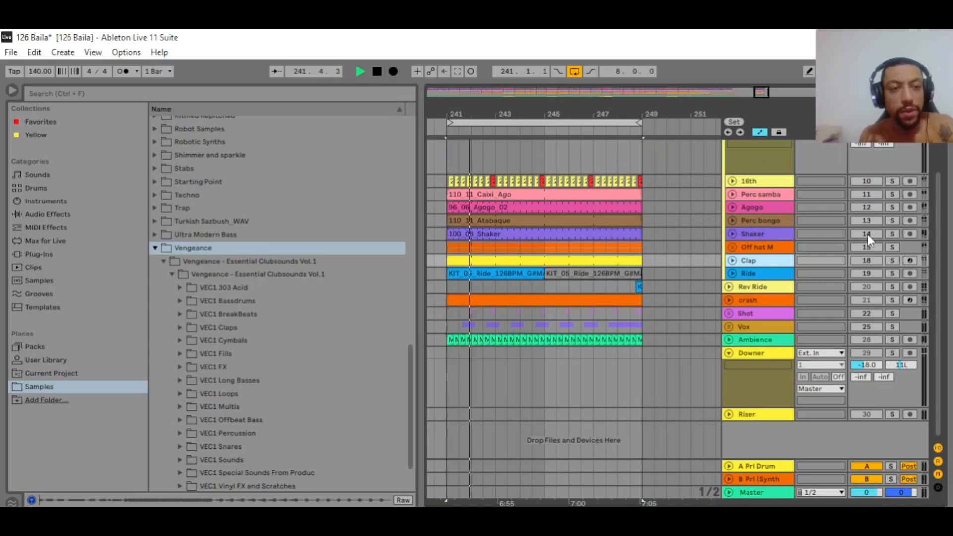
- Hear the Shaker track alone and view its device chain from Utility through to the Compressor
click(731, 234)
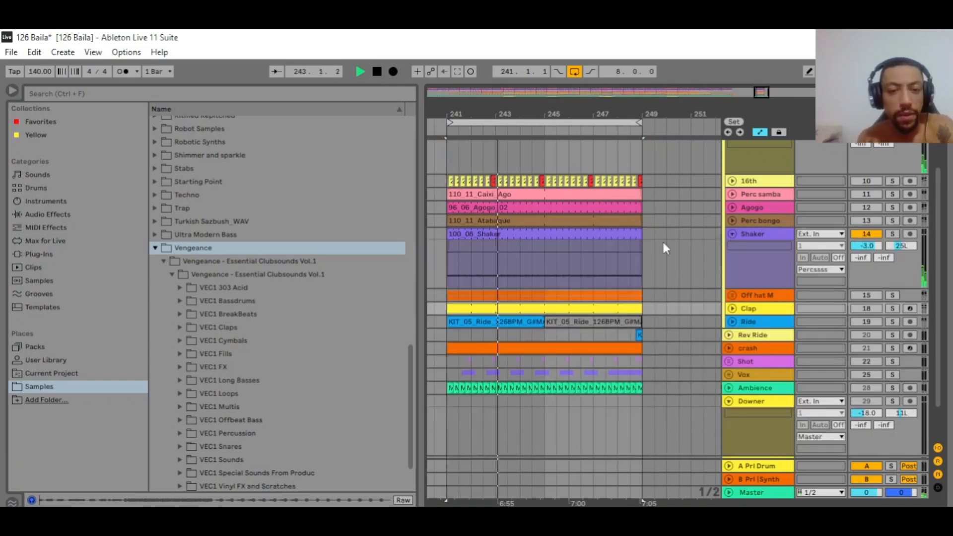
double_click(770, 234)
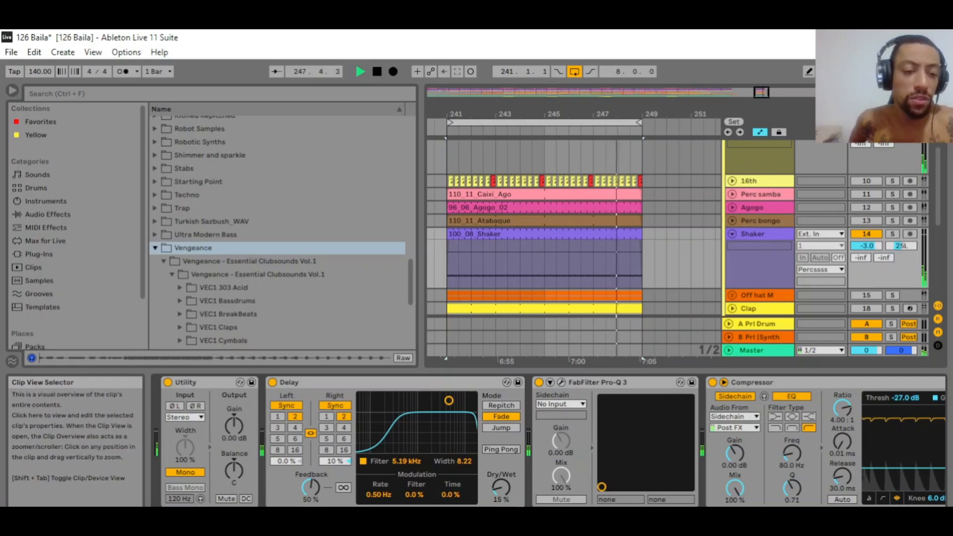
click(908, 517)
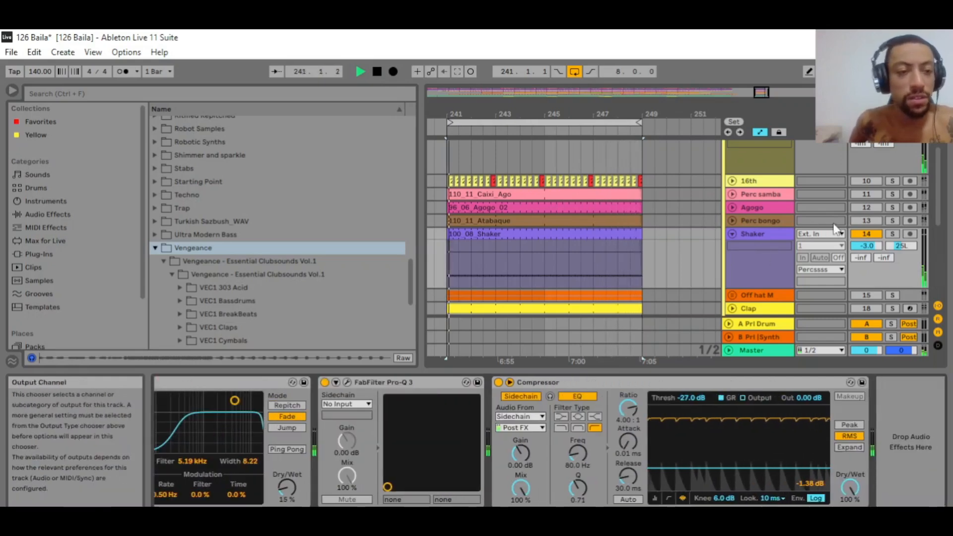
- Deactivate Shaker and activate Perc bongo instead, unfolding its lane and showing its devices
click(858, 234)
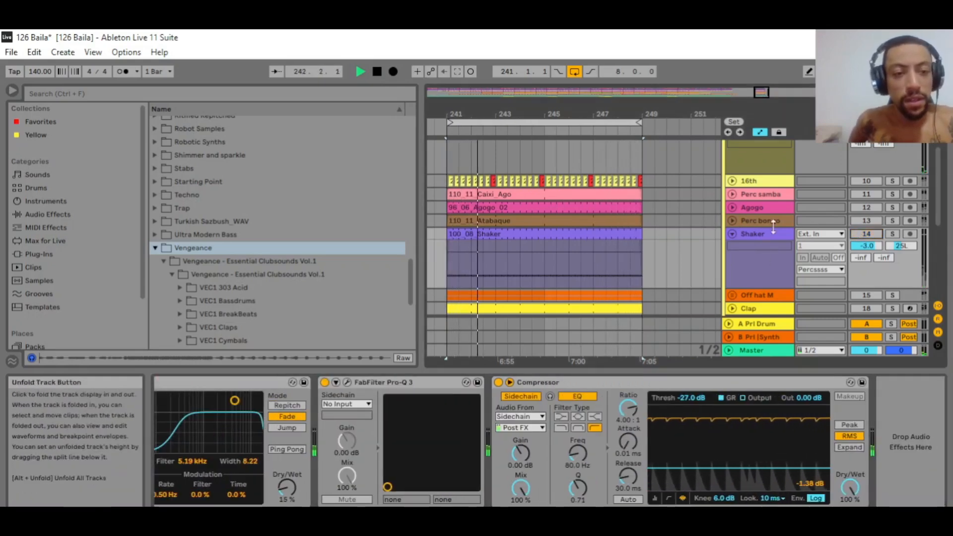
click(857, 221)
click(731, 221)
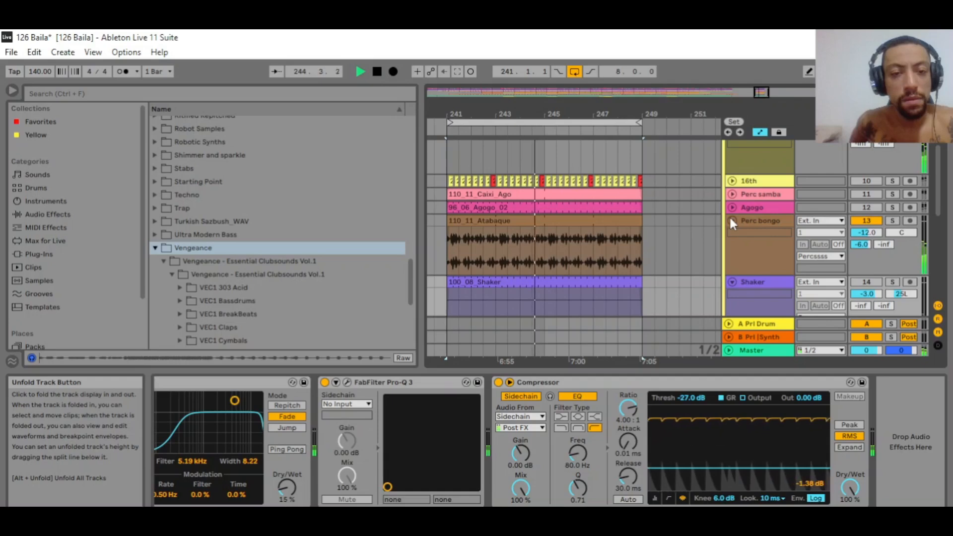
click(757, 222)
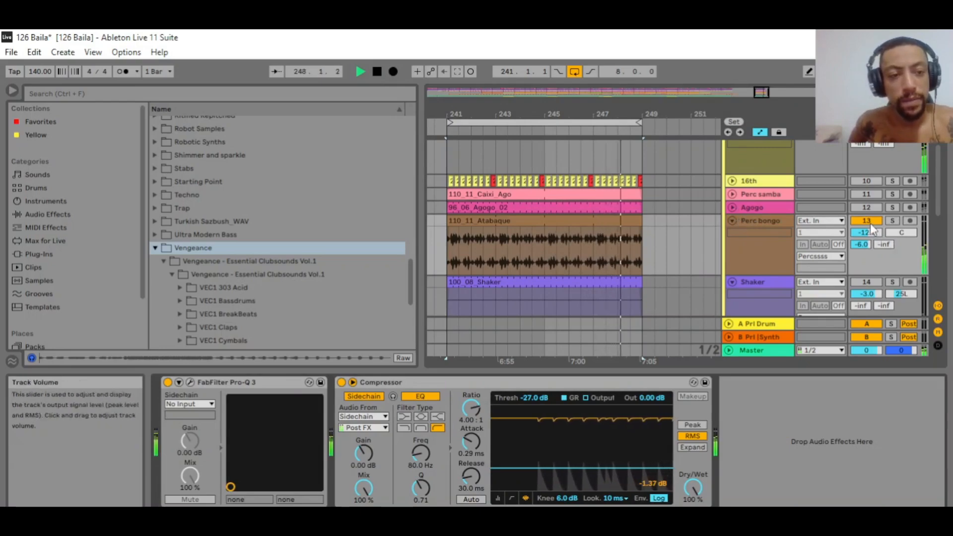
- Listen to the unfolded Agogo track alone in place of Perc bongo, and stop playback
click(732, 207)
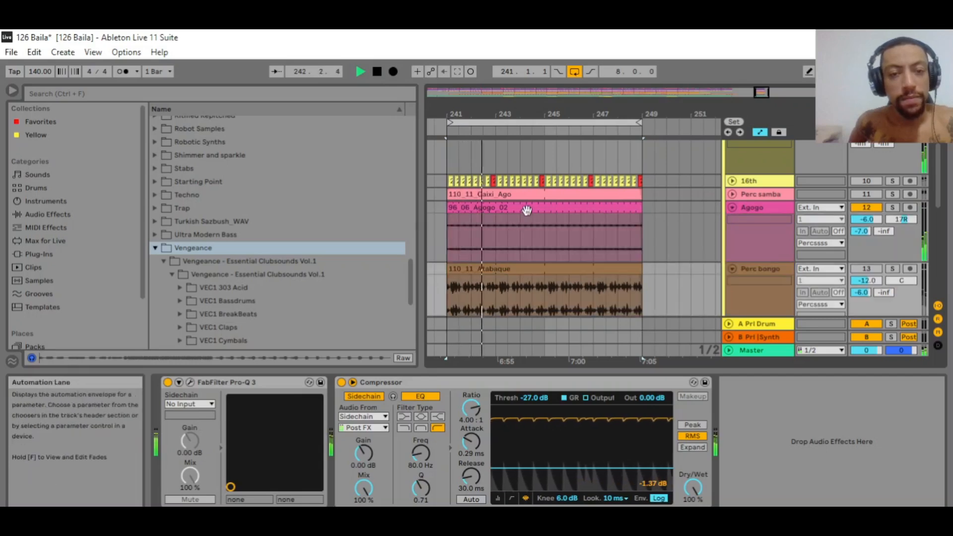
key(space)
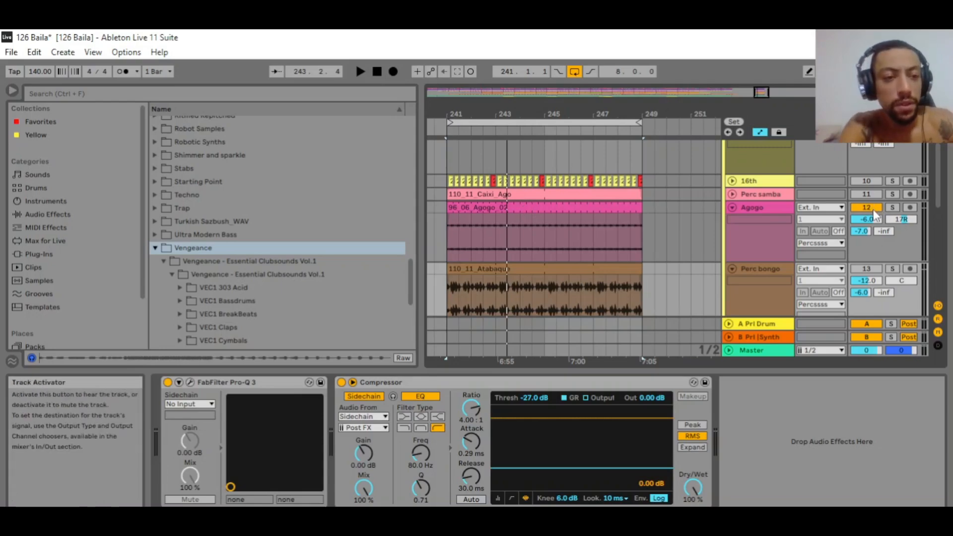
- Play the Perc samba track alone with its lane and devices shown, and play it again together with Agogo
click(730, 195)
click(586, 194)
key(space)
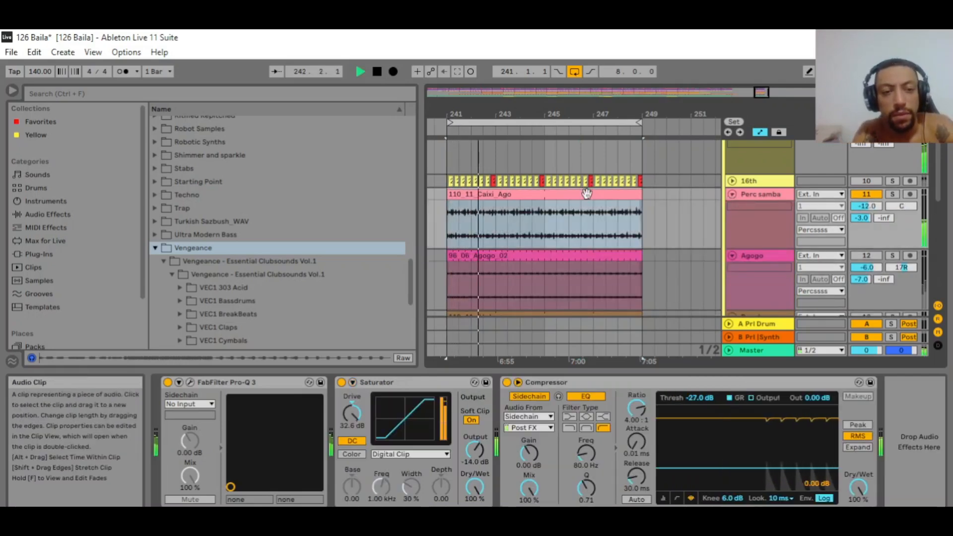
key(space)
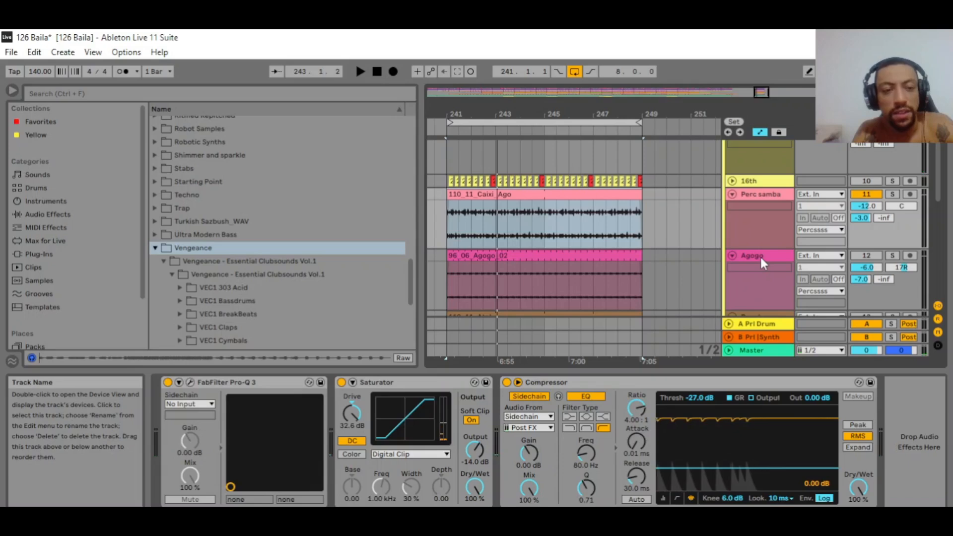
click(870, 257)
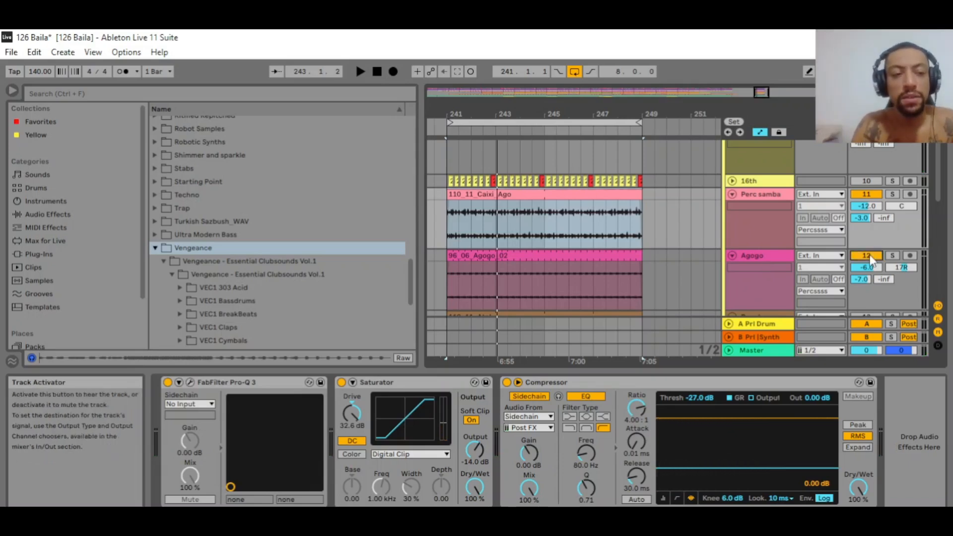
click(870, 257)
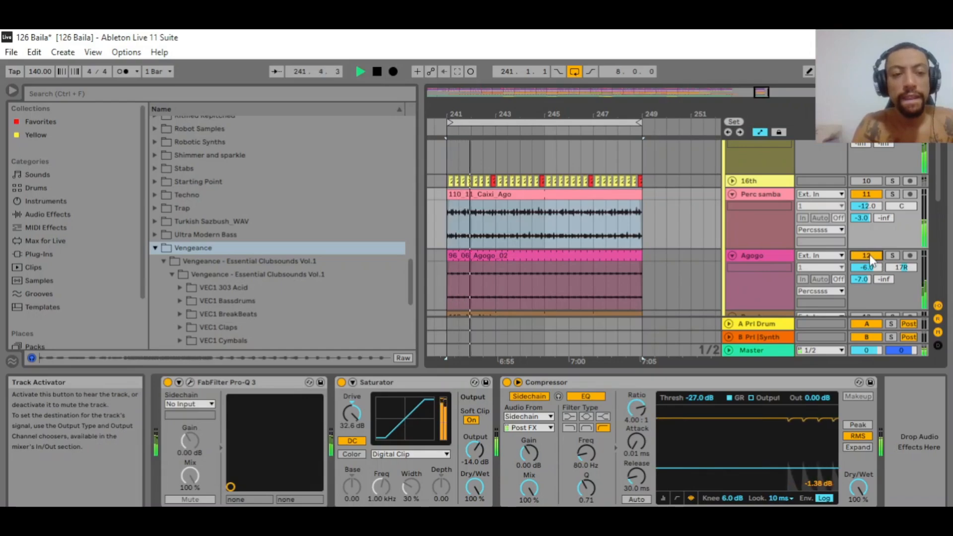
- Activate and play the 16th track without Perc samba and Agogo, unfold its lane, and deactivate it before stopping playback
click(867, 193)
scroll(849, 204, up, 1)
click(864, 208)
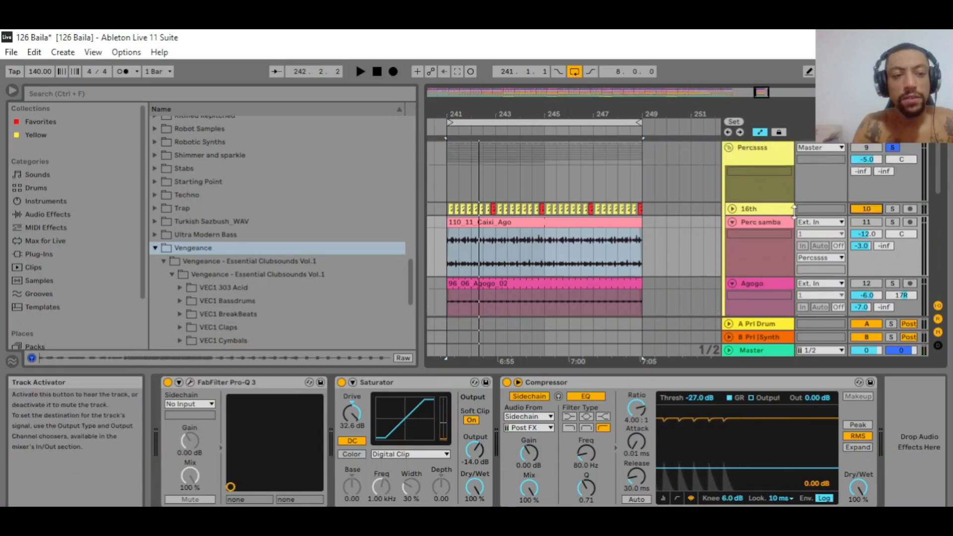
click(732, 209)
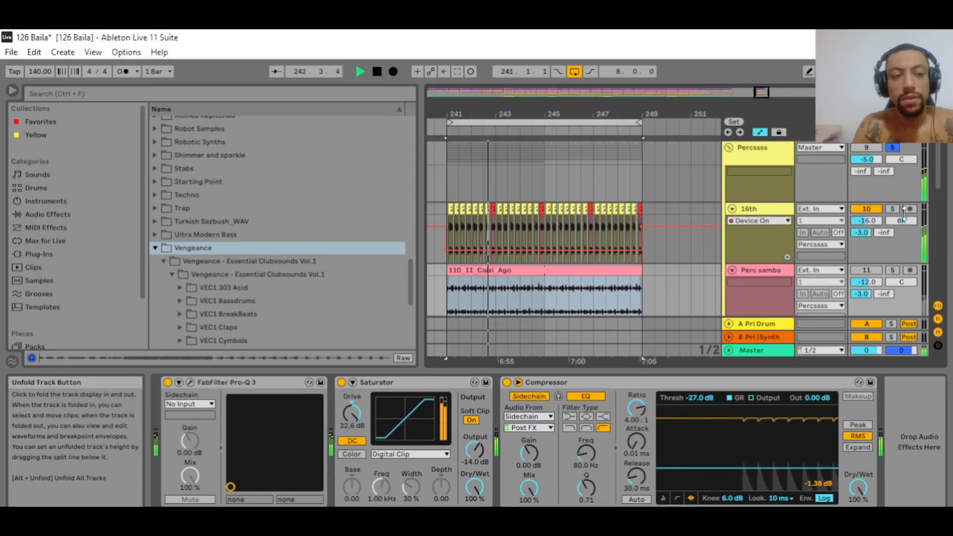
click(866, 209)
key(space)
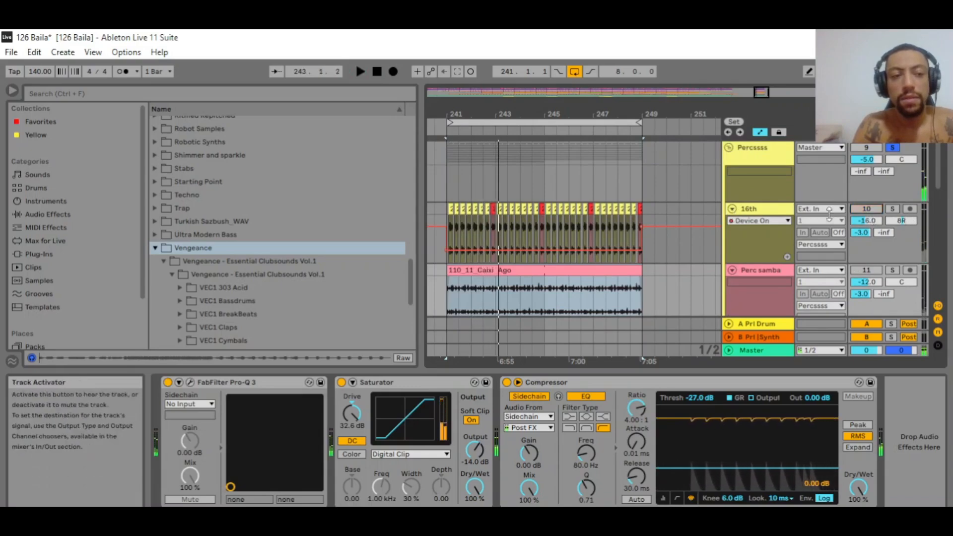
- Fold the 16th, Perc samba, Agogo and Perc bongo tracks
click(732, 209)
click(732, 221)
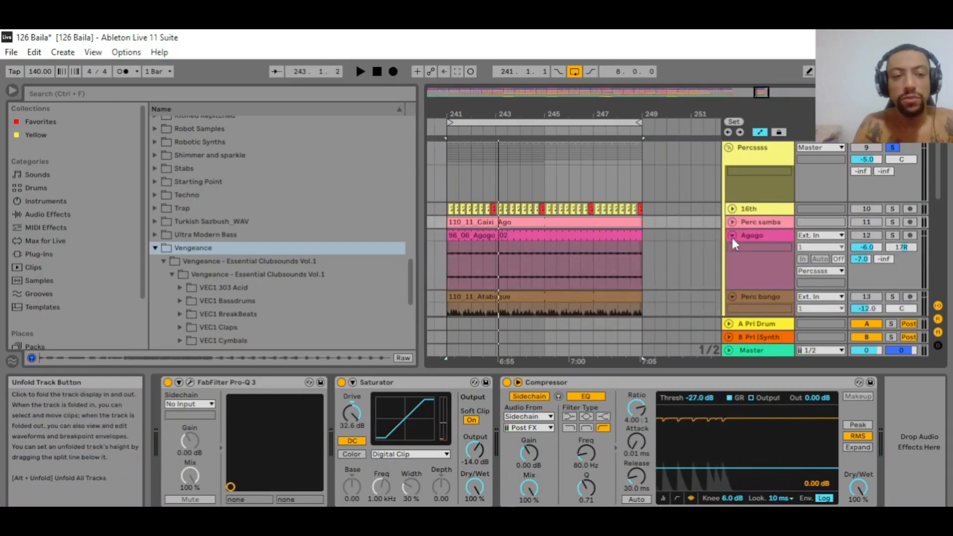
click(733, 235)
click(732, 249)
- Unfold the Ride track, activate its deactivated second clip, and select the first KIT_05_Ride clip
scroll(732, 248, down, 5)
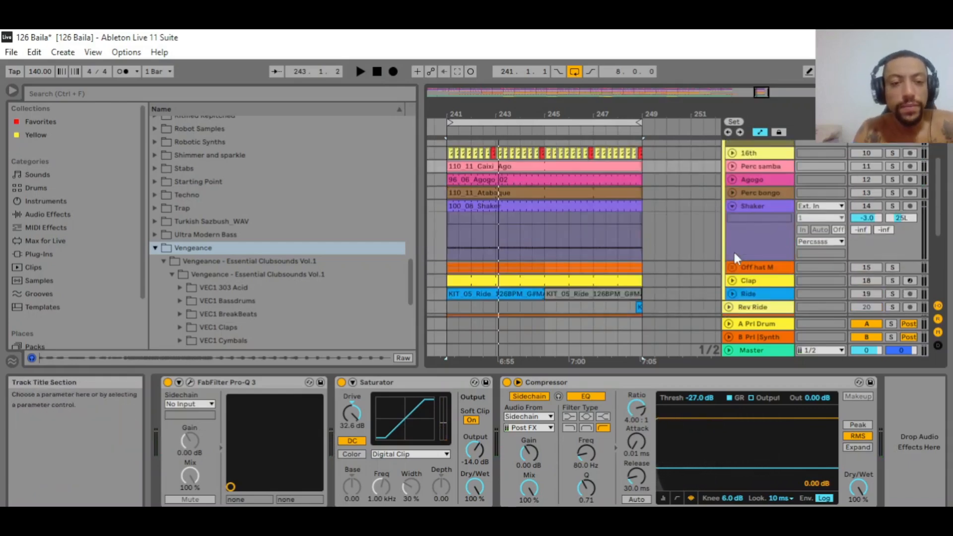
click(732, 253)
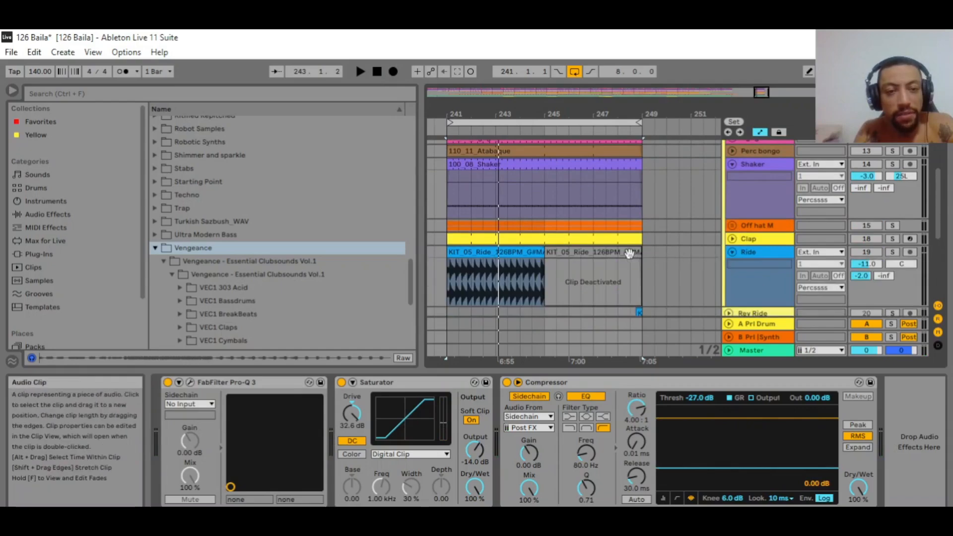
click(610, 252)
click(516, 249)
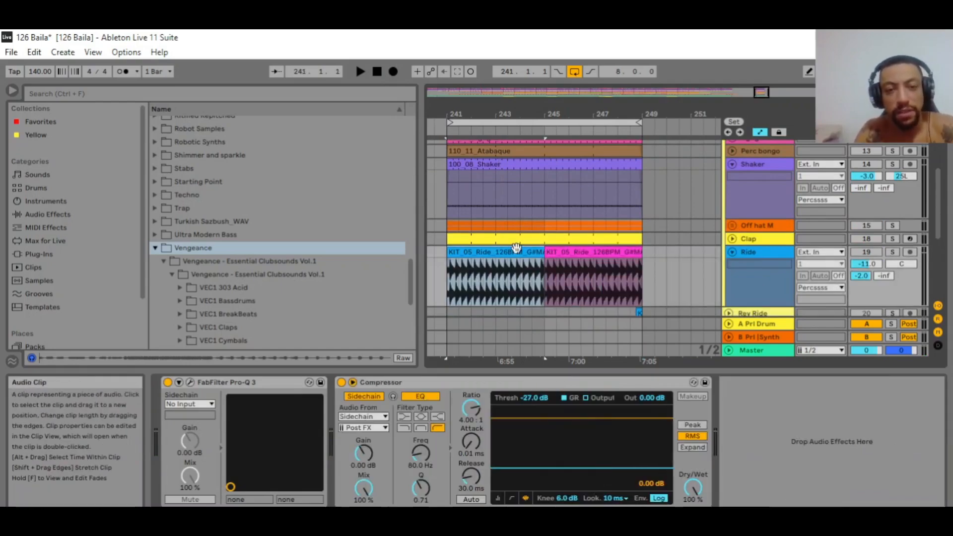
- Activate and play the Ride track, and open its first clip's sample for viewing
click(867, 252)
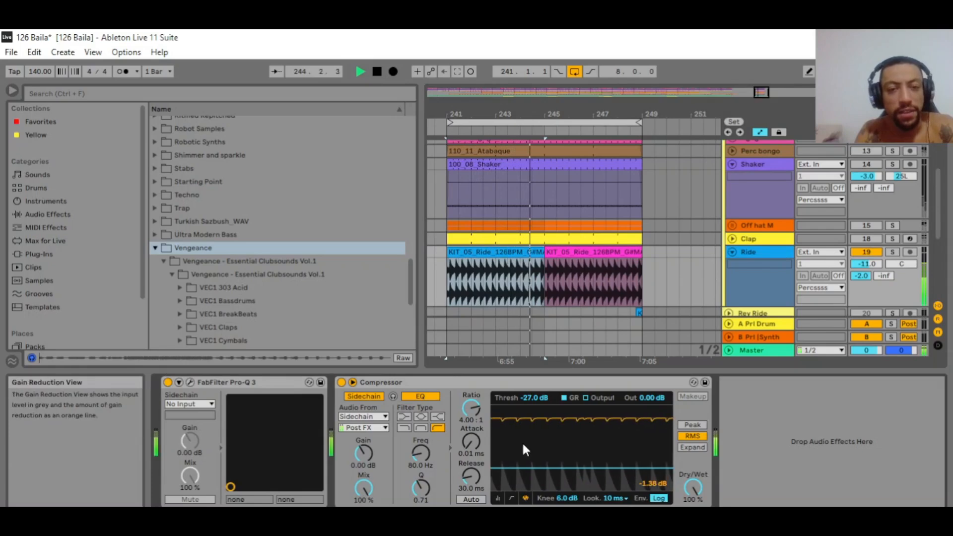
double_click(508, 251)
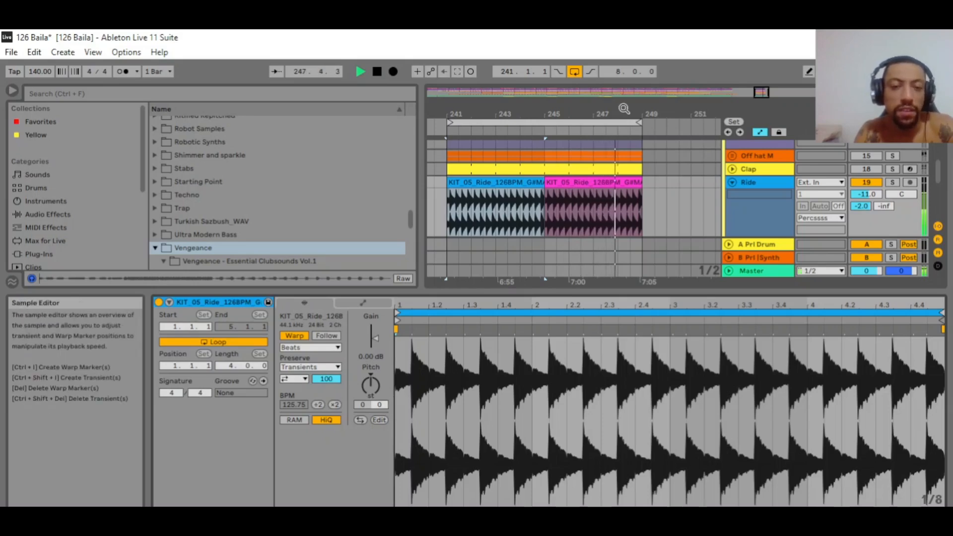
- View the sample of the second KIT_05_Ride clip on the Ride track and stop playback
click(591, 192)
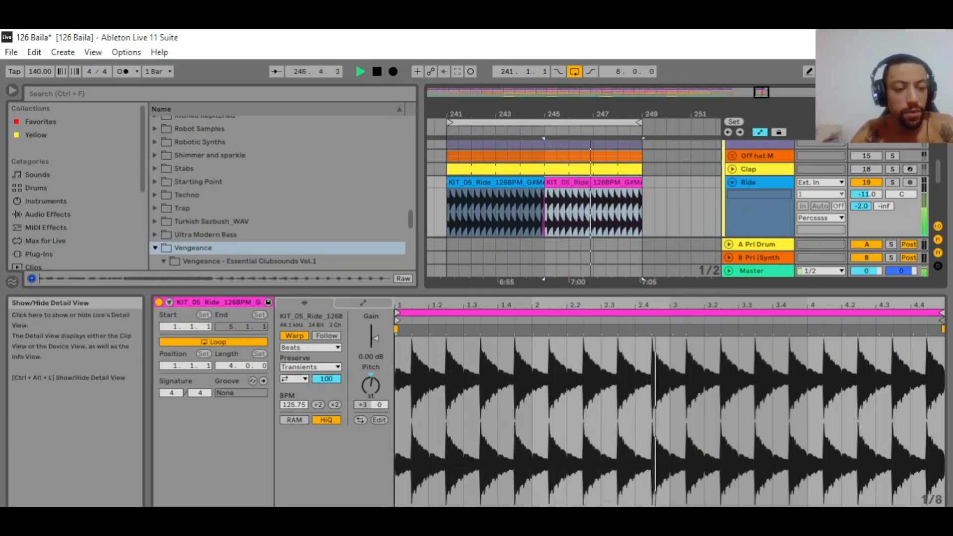
key(space)
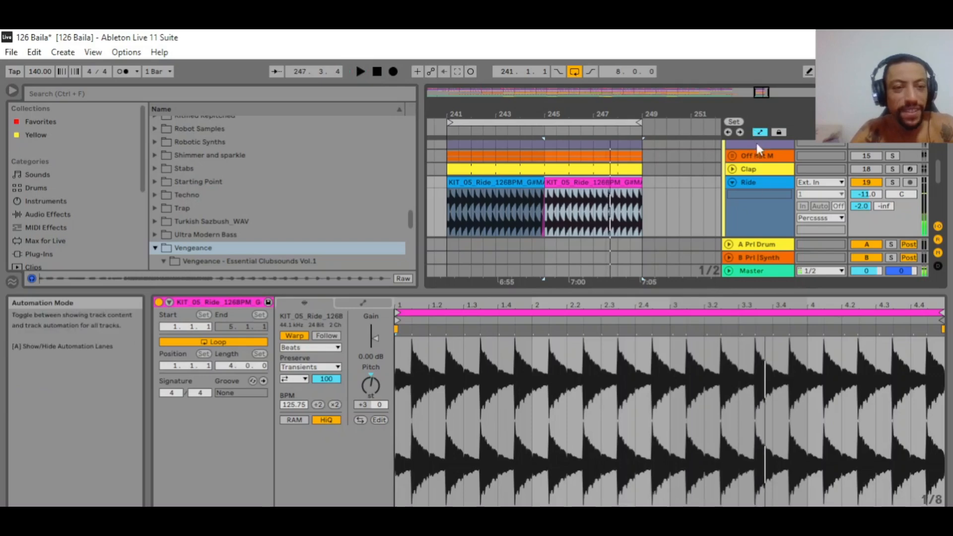
scroll(758, 195, down, 2)
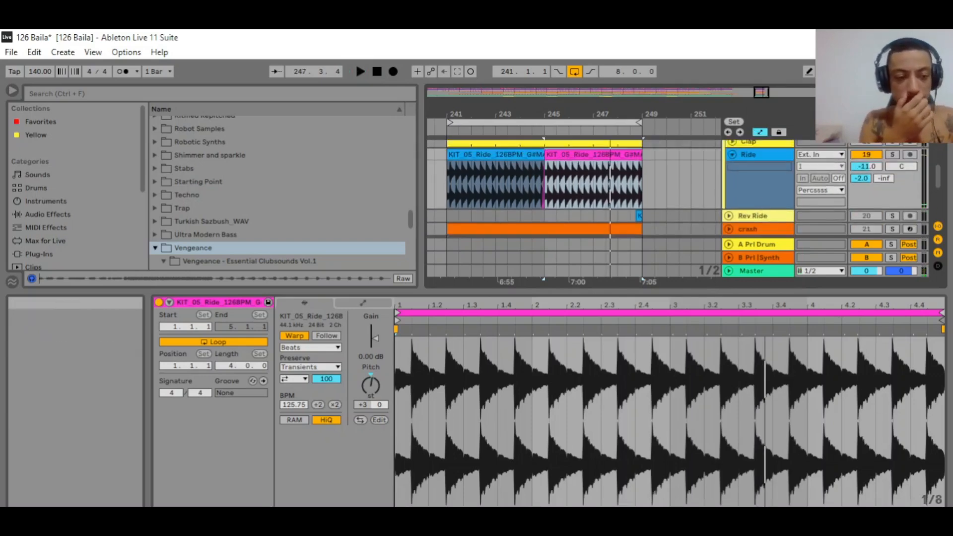
- Hide the clip detail view, fold and deactivate the Ride track, and fold the Shaker track
click(939, 505)
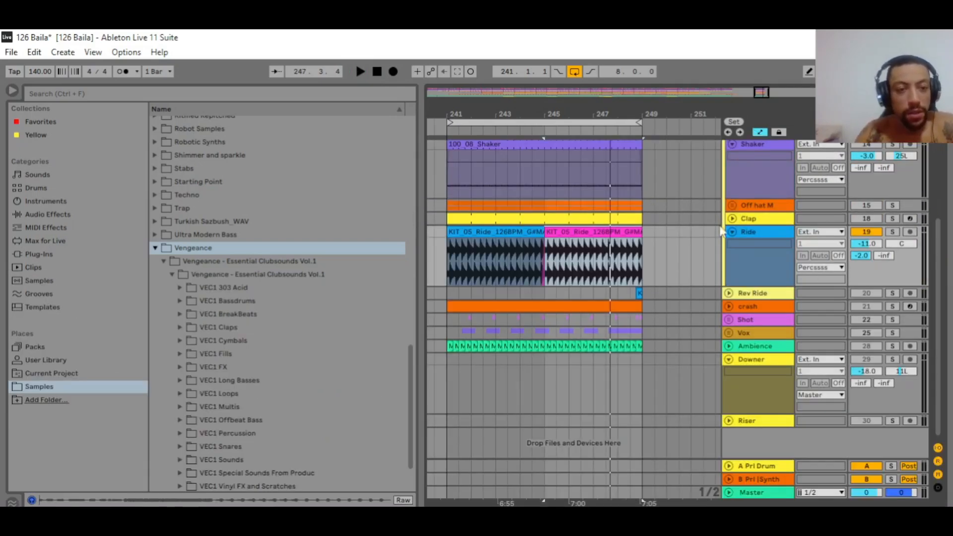
click(737, 235)
click(731, 233)
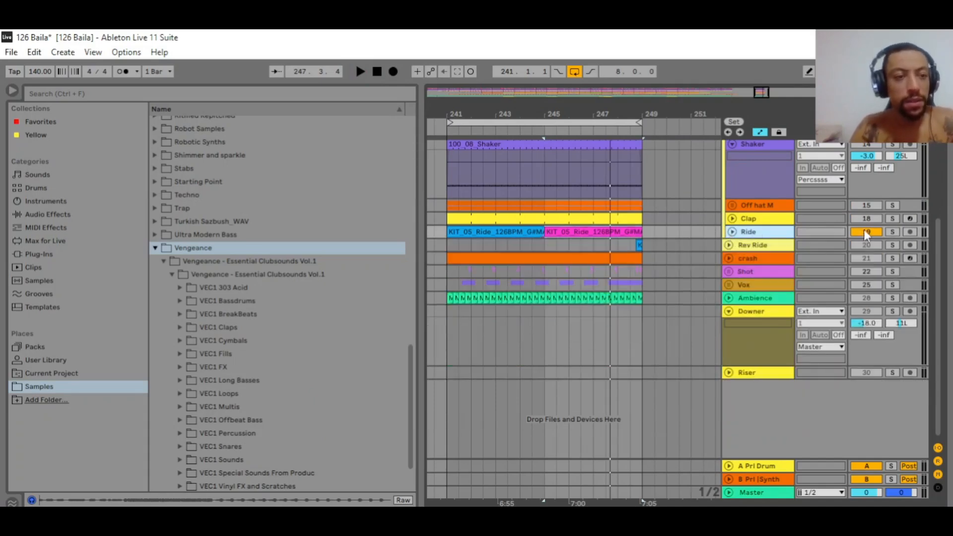
scroll(851, 230, up, 3)
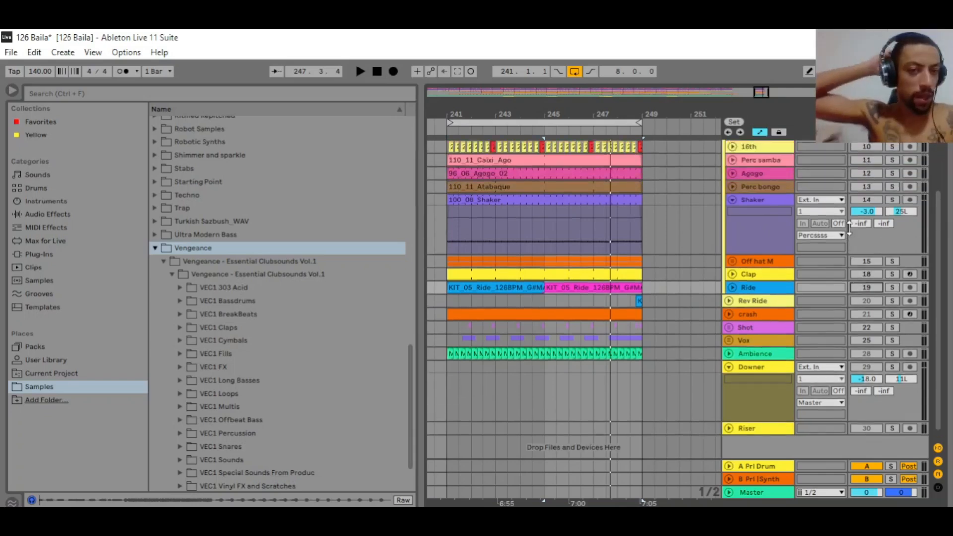
click(731, 213)
scroll(732, 210, up, 2)
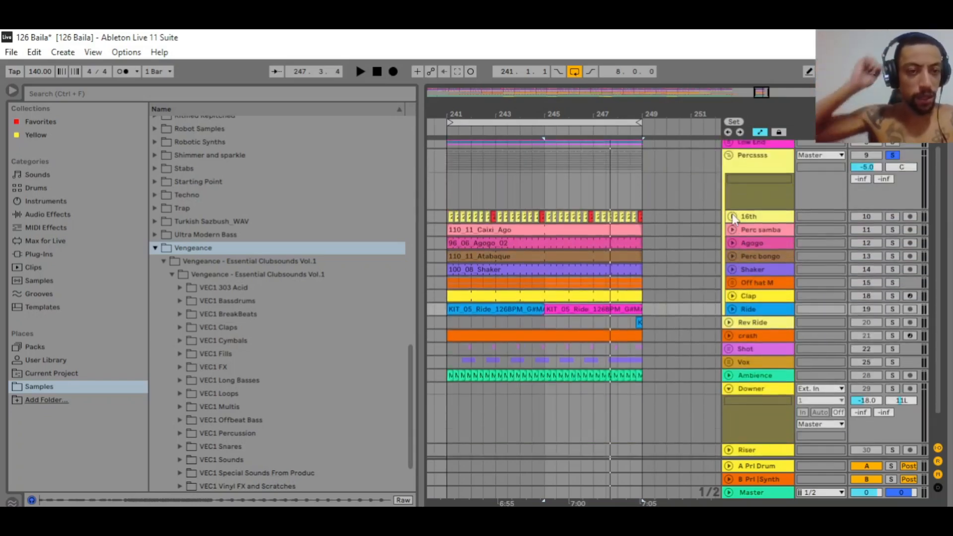
- Turn off the Percssss group's solo and play the loop with the Low End group activated
click(892, 155)
scroll(884, 164, up, 1)
click(865, 173)
key(space)
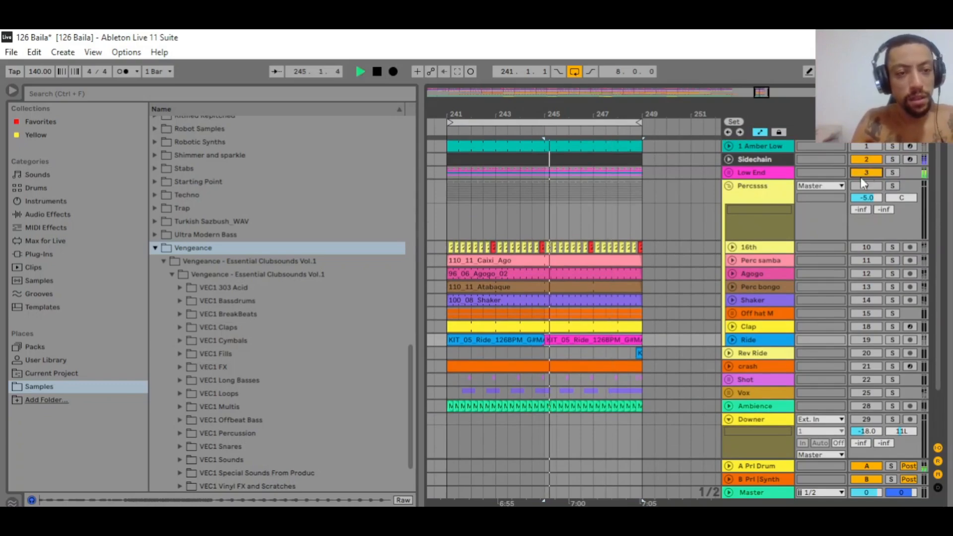
- During playback, activate Percssss and bring in Off hat M, Clap, Shaker, Perc bongo, Agogo, Perc samba, 16th and Ride one by one
click(859, 187)
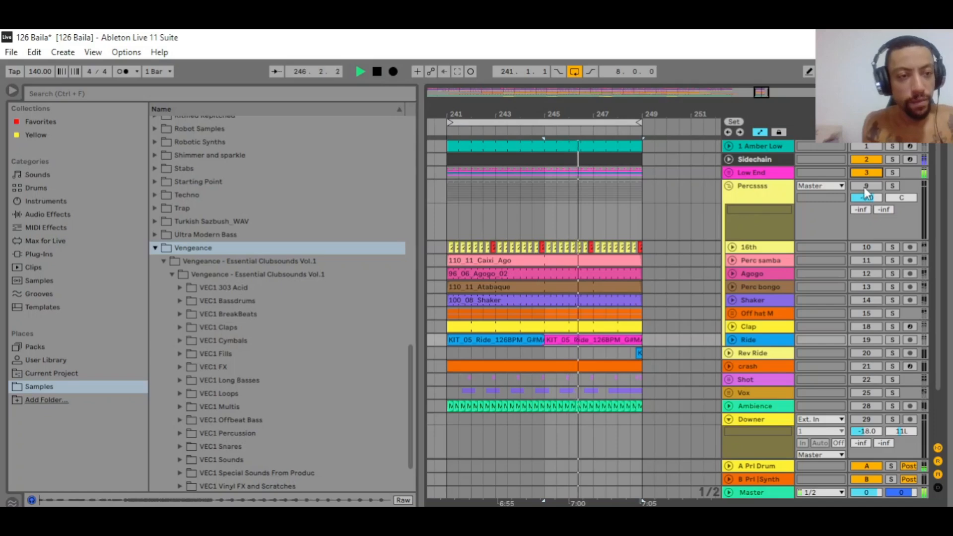
click(863, 316)
click(864, 326)
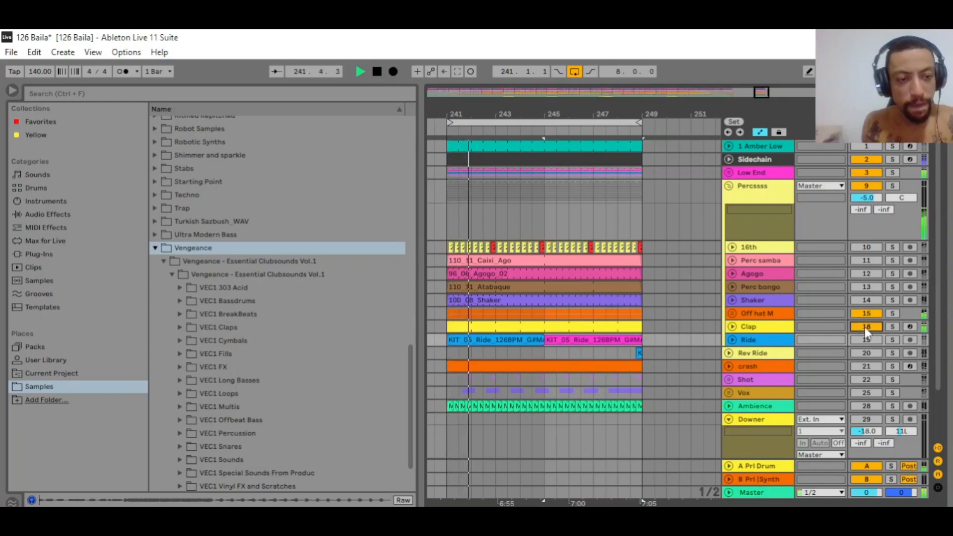
click(862, 299)
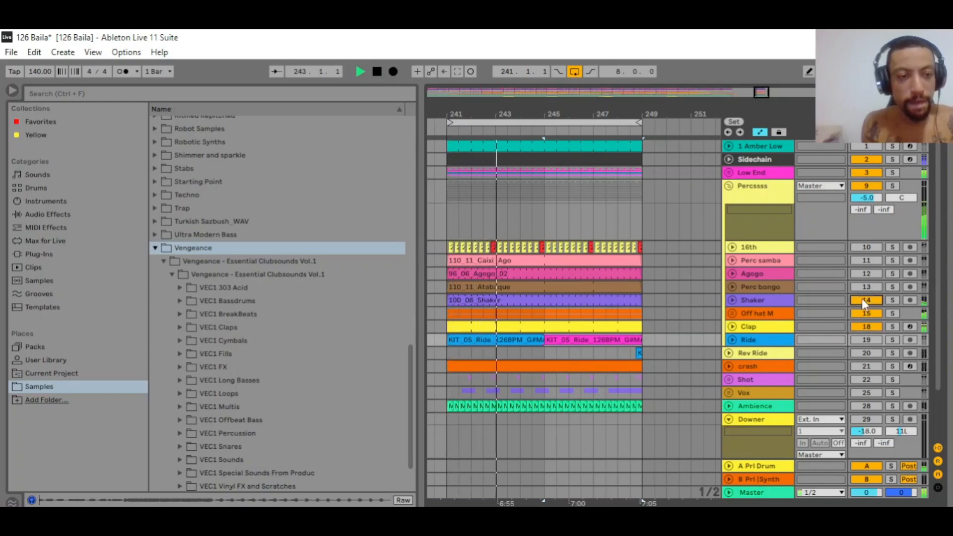
click(865, 286)
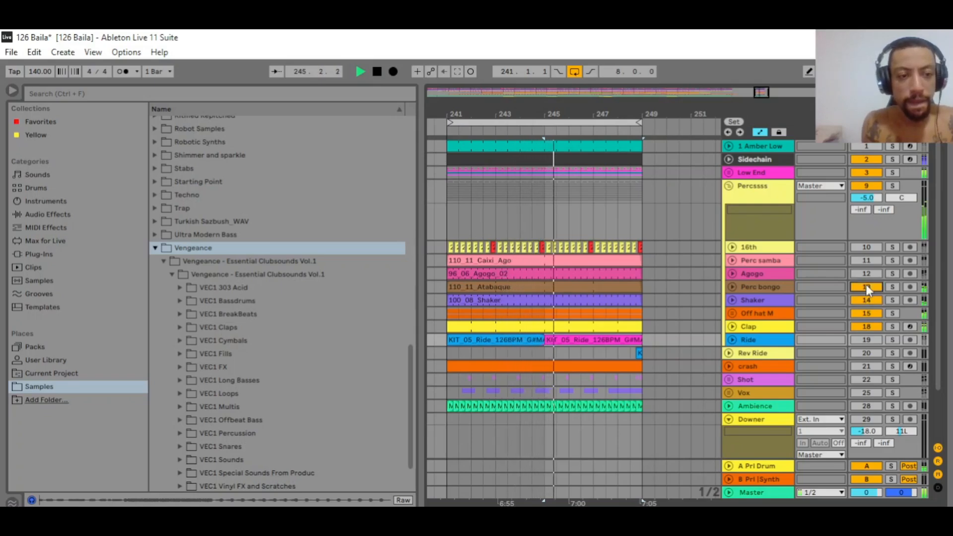
click(861, 272)
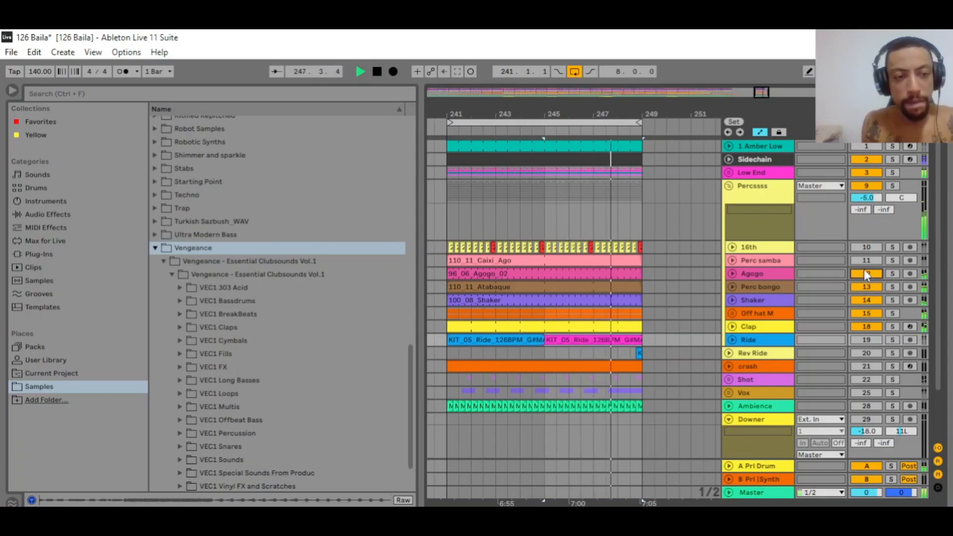
click(869, 261)
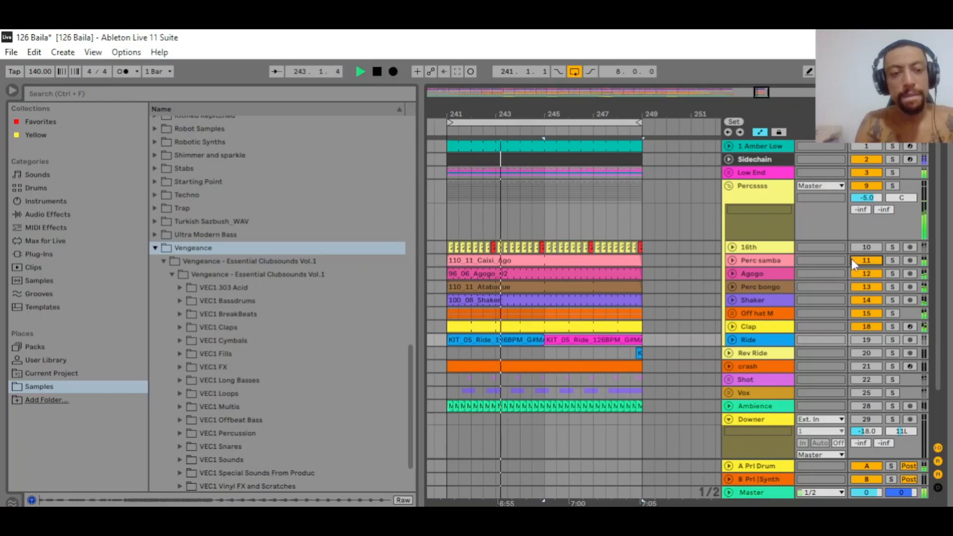
click(863, 248)
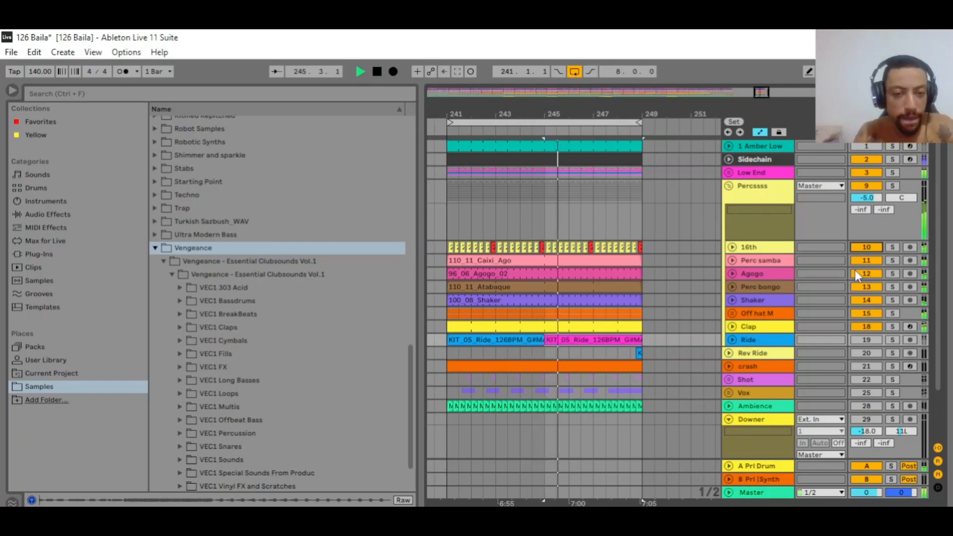
click(867, 339)
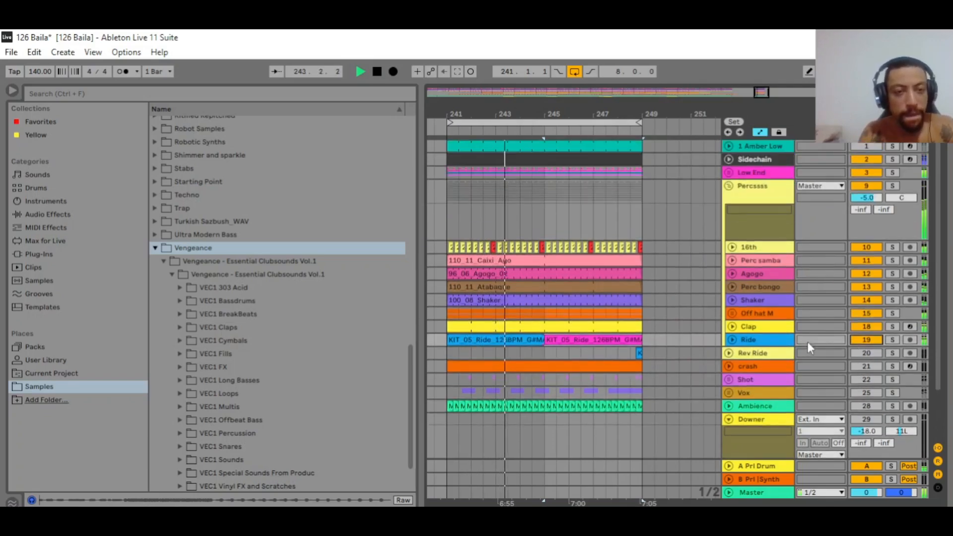
- Fold the Percssss group, activate the Rev Ride track, and stop playback
click(728, 187)
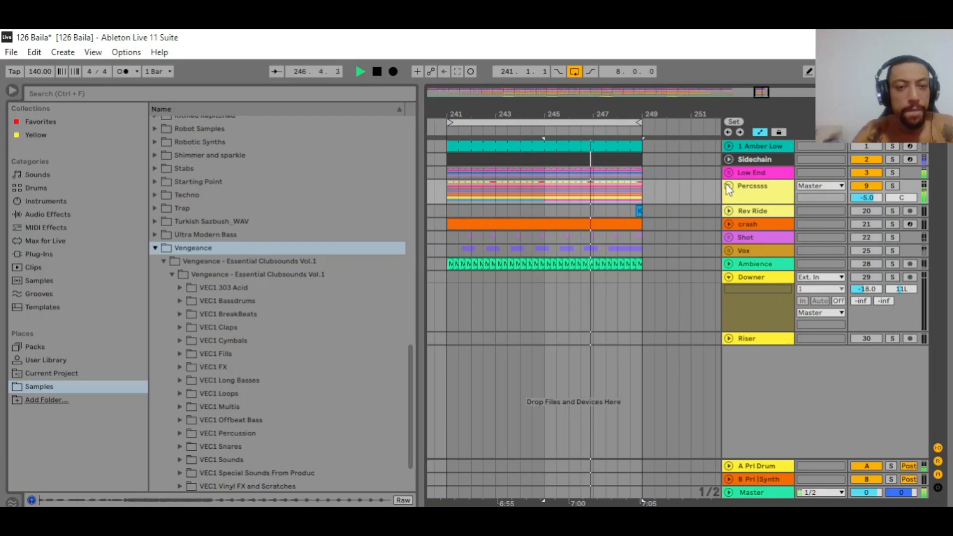
click(867, 211)
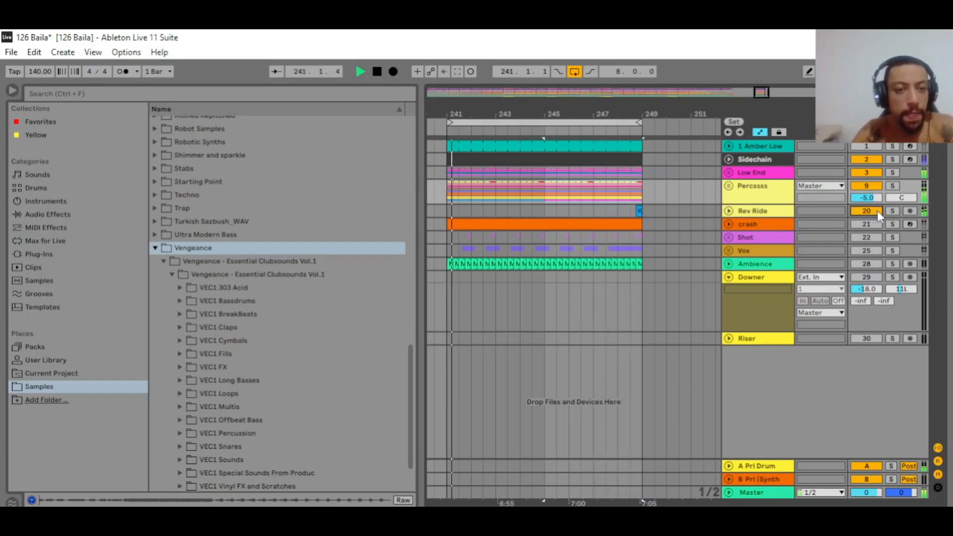
key(space)
- Solo and play the Rev Ride clip, and examine the track's device chain from Reverb through to its sidechained compressors
click(893, 210)
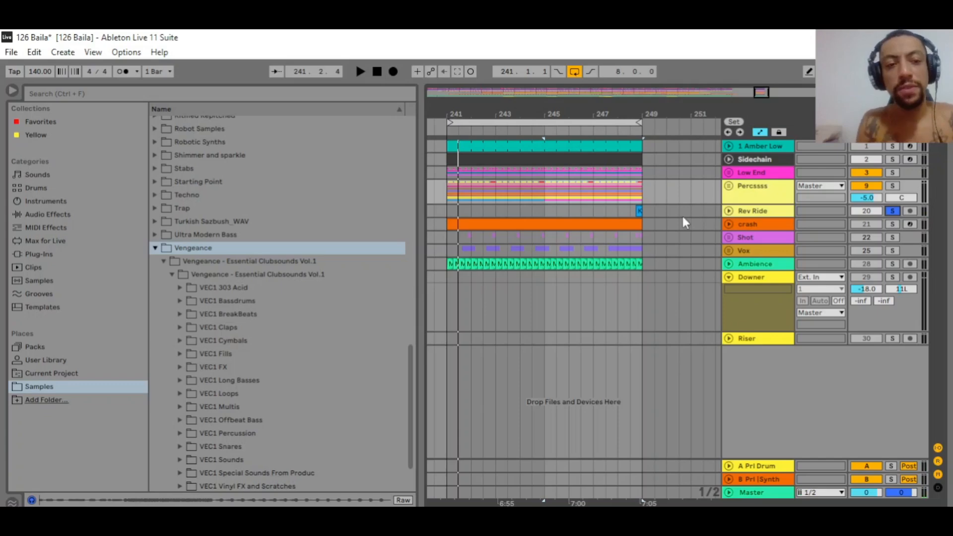
click(639, 211)
key(space)
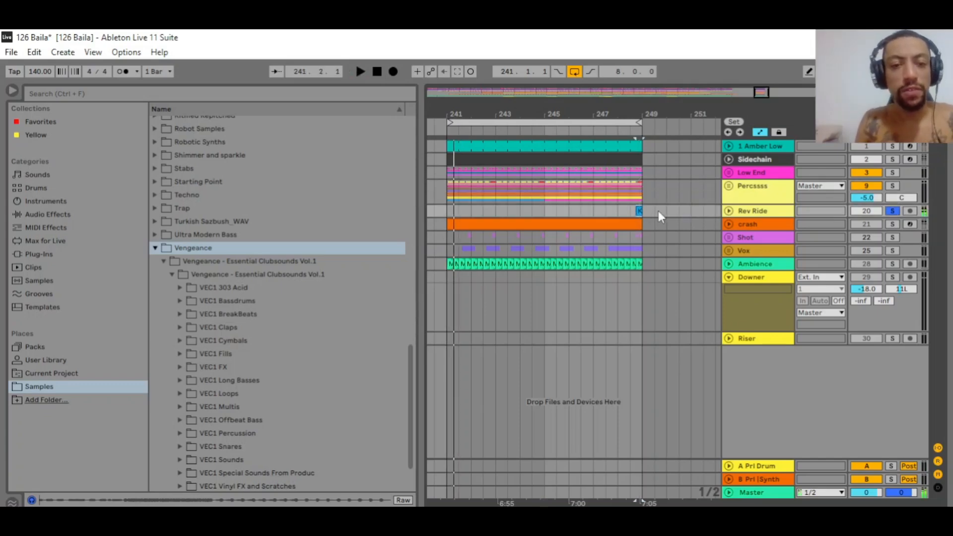
double_click(753, 212)
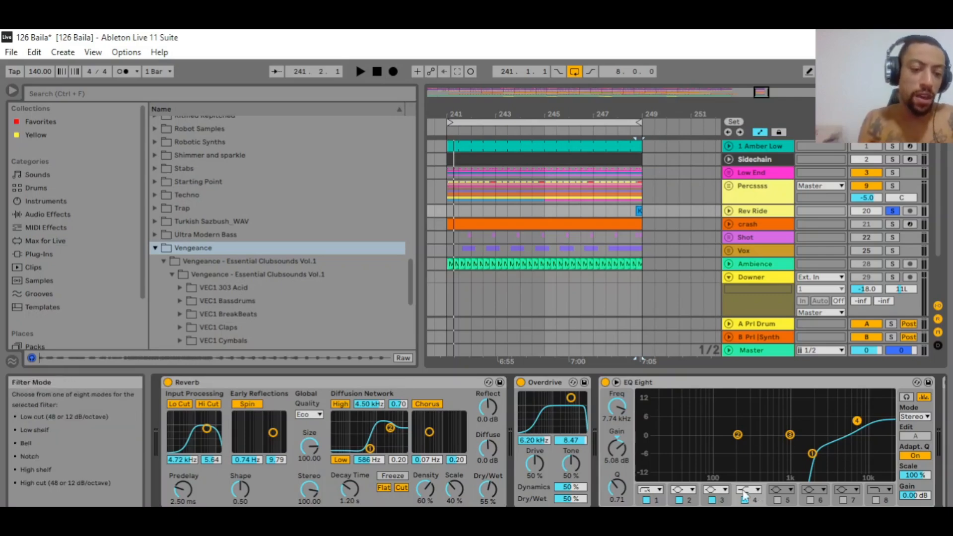
drag(750, 513, 811, 513)
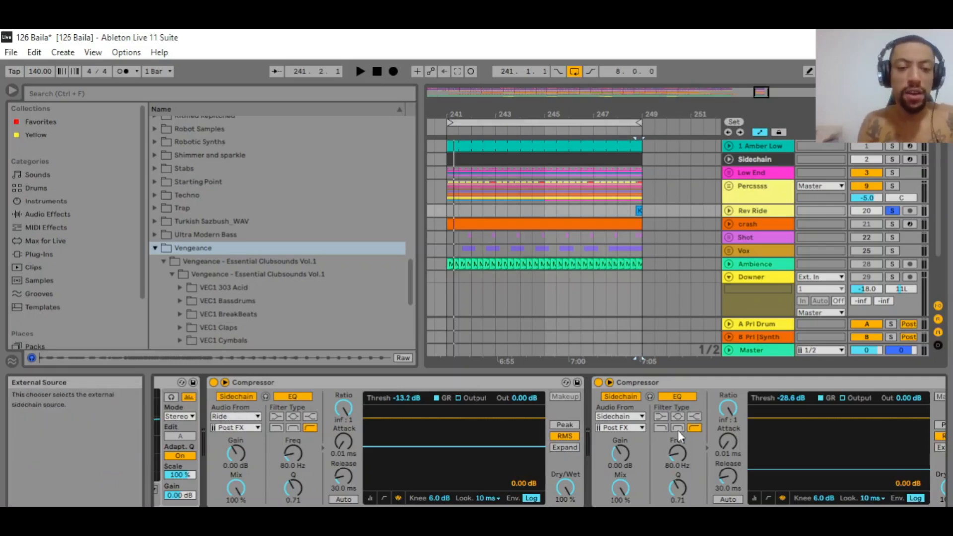
- Unfold the crash track, open its MIDI clip's notes, and play the track soloed
click(730, 224)
click(702, 233)
double_click(505, 230)
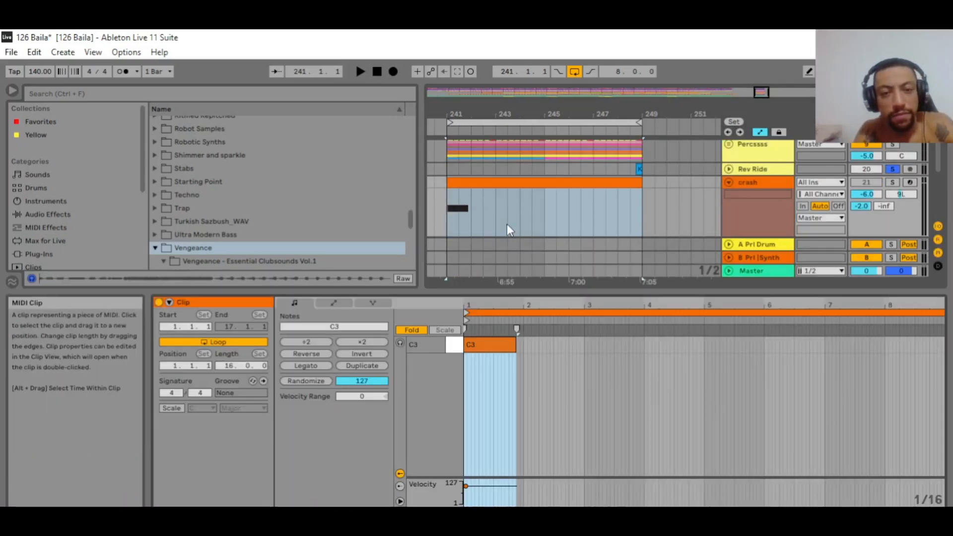
key(space)
key(space)
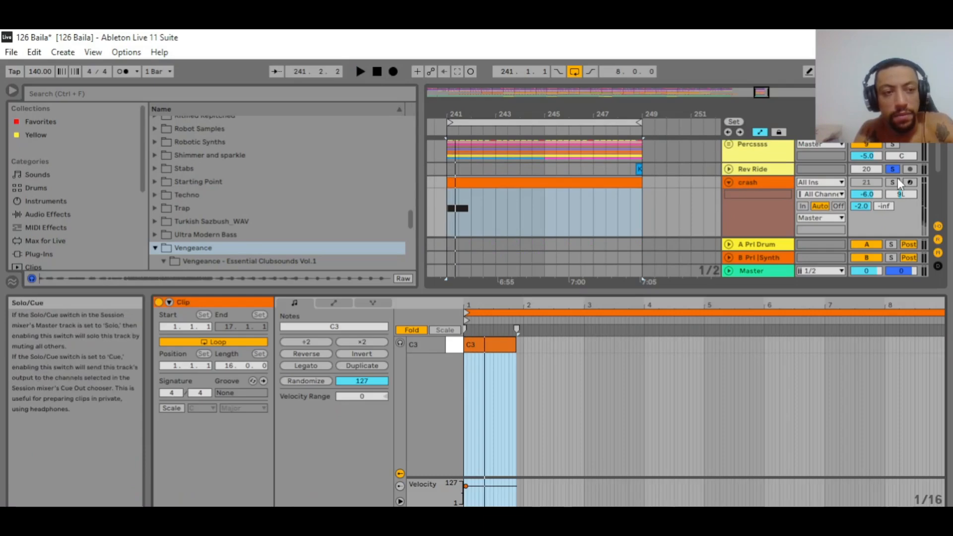
click(897, 180)
key(space)
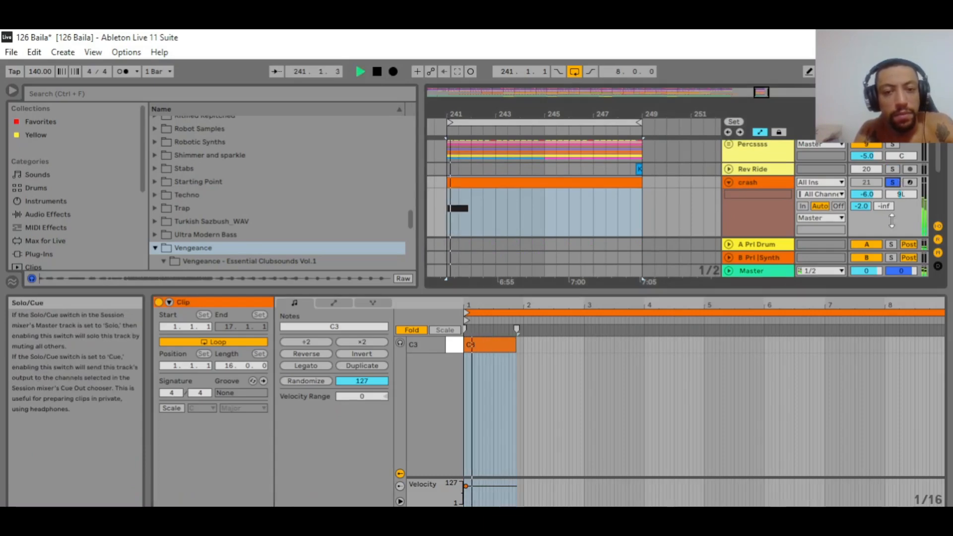
- Examine the crash track's device chain through to the Compressor while replaying the crash, and stop playback
click(759, 170)
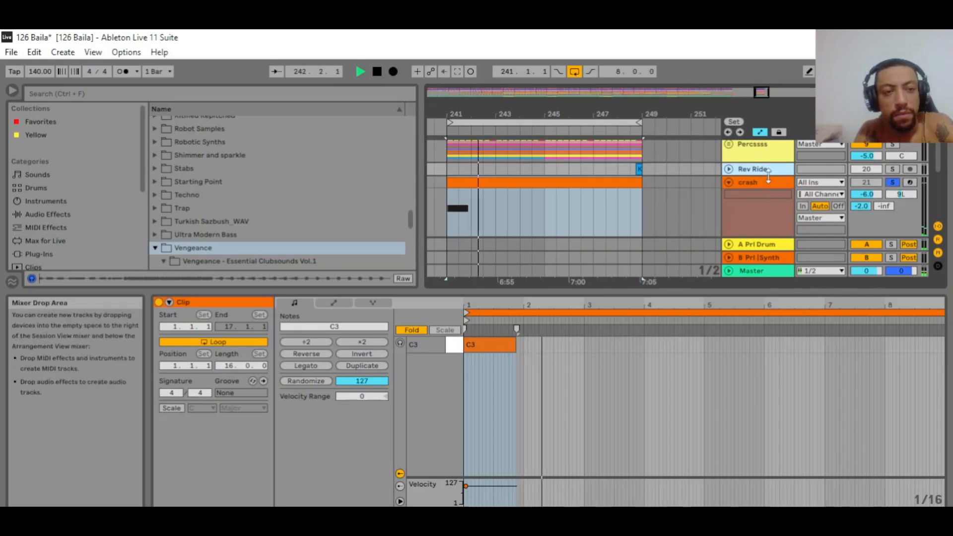
double_click(770, 184)
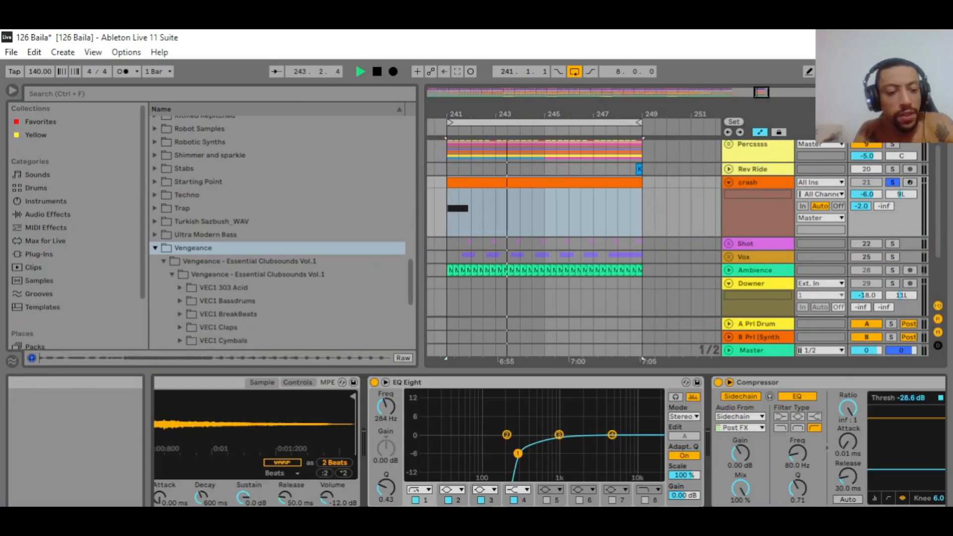
drag(862, 517, 889, 518)
key(space)
key(space)
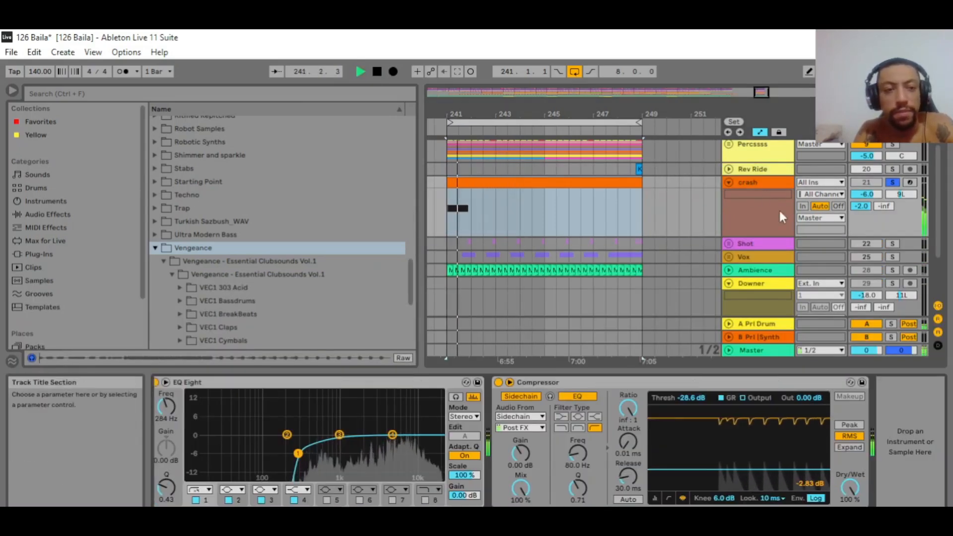
key(space)
- Fold the crash track and turn off its solo
click(729, 182)
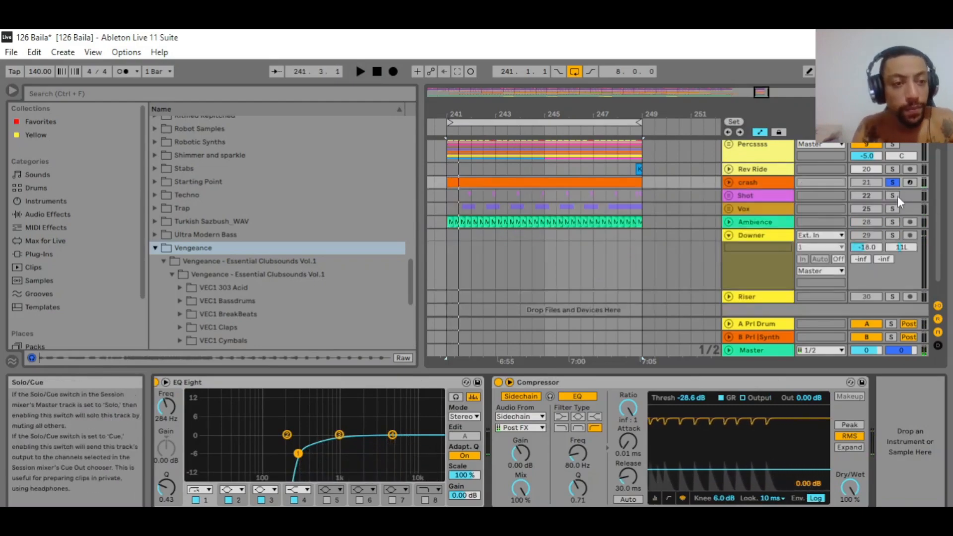
click(892, 182)
scroll(761, 249, up, 1)
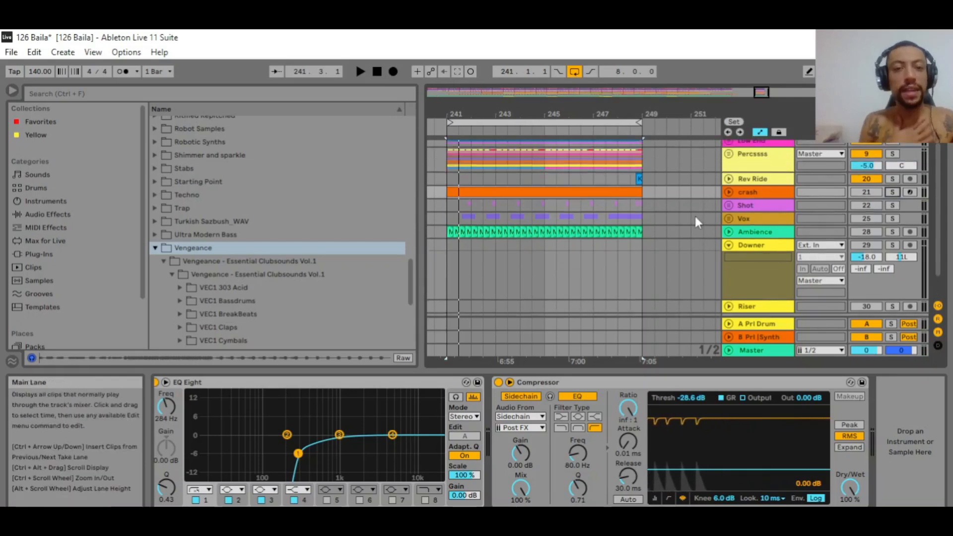
- Unfold the Shot group and select the first clip on its Shot track to show the devices
click(727, 204)
scroll(729, 208, down, 2)
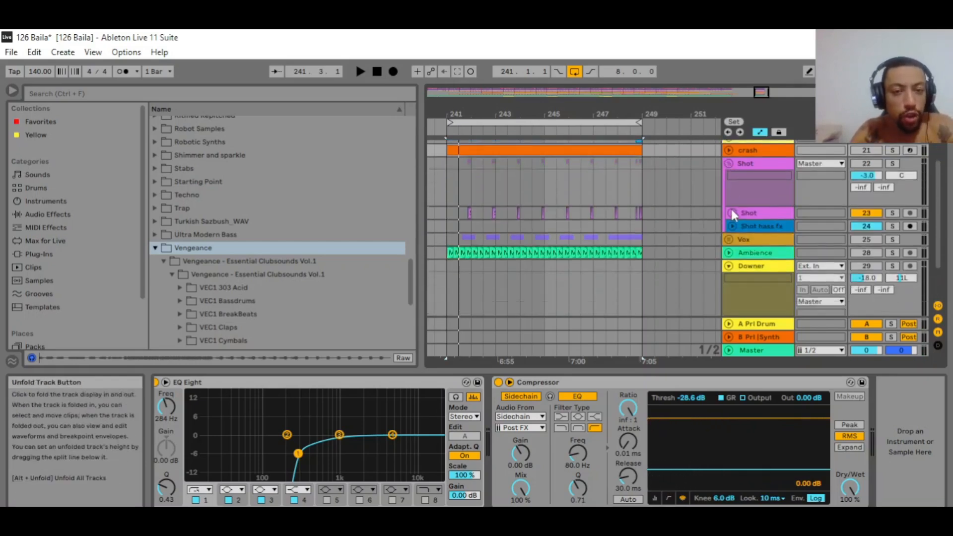
click(468, 232)
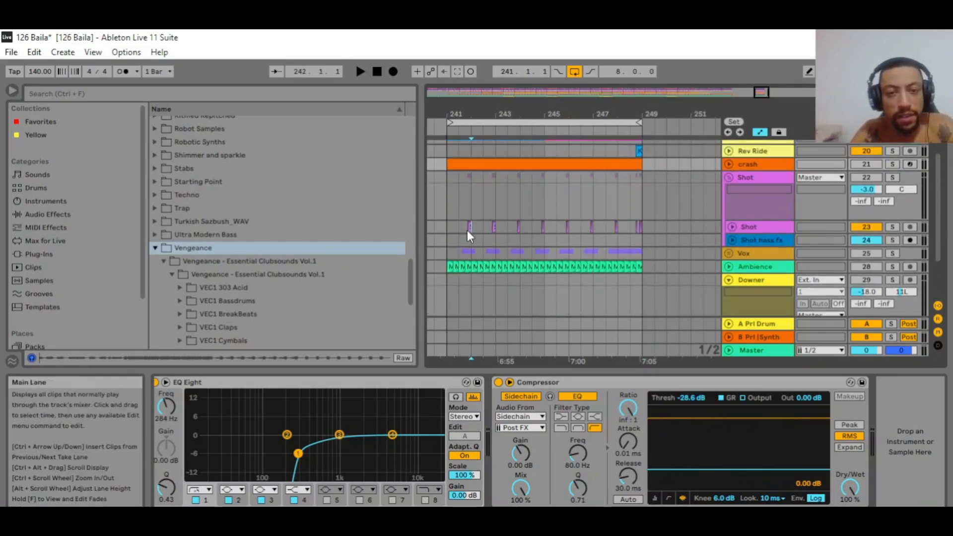
click(469, 227)
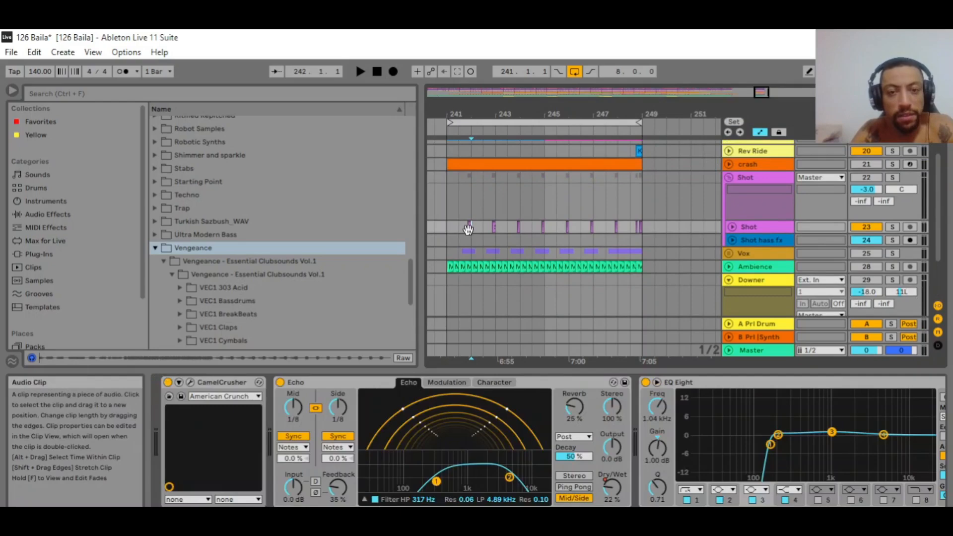
- Solo the Shot group and briefly play the first shot
click(893, 177)
key(space)
key(space)
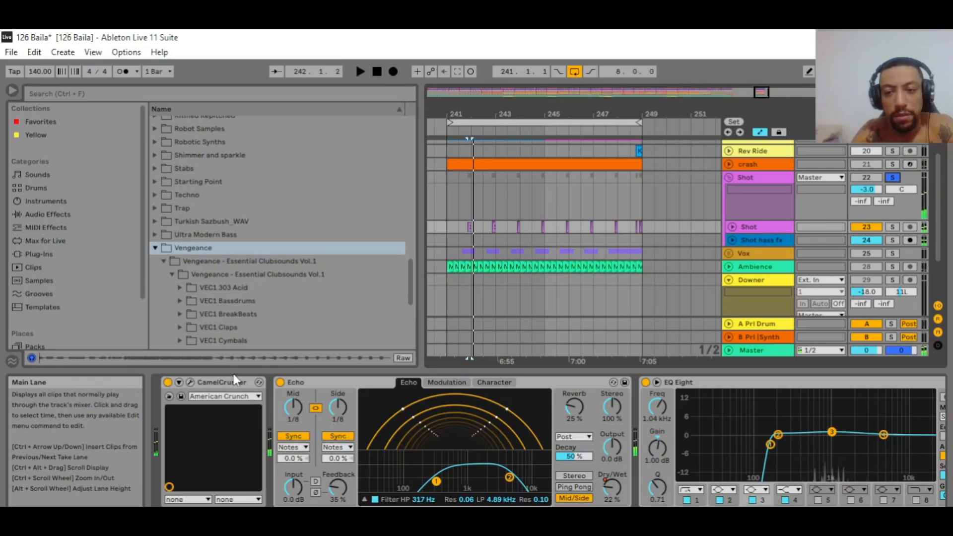
- Deactivate CamelCrusher and Echo on the Shot track and replay the shot without them
click(168, 382)
click(281, 382)
key(space)
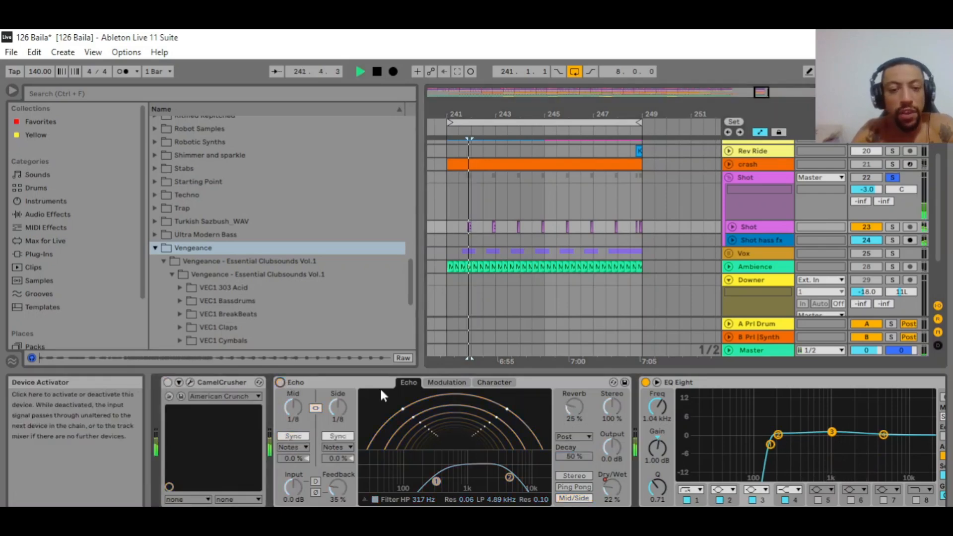
- Stop playback and show the first Shot clip's source sample in the browser
key(space)
right_click(471, 227)
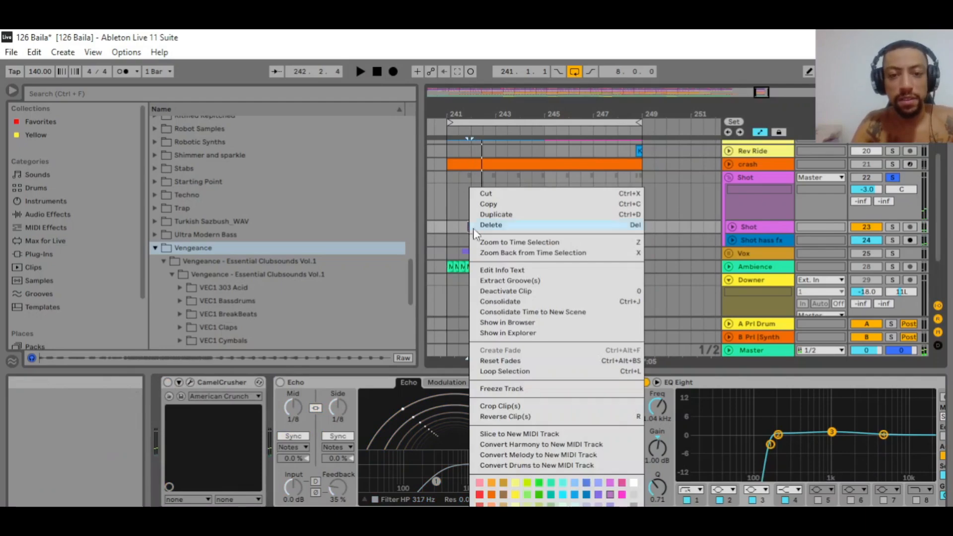
click(517, 323)
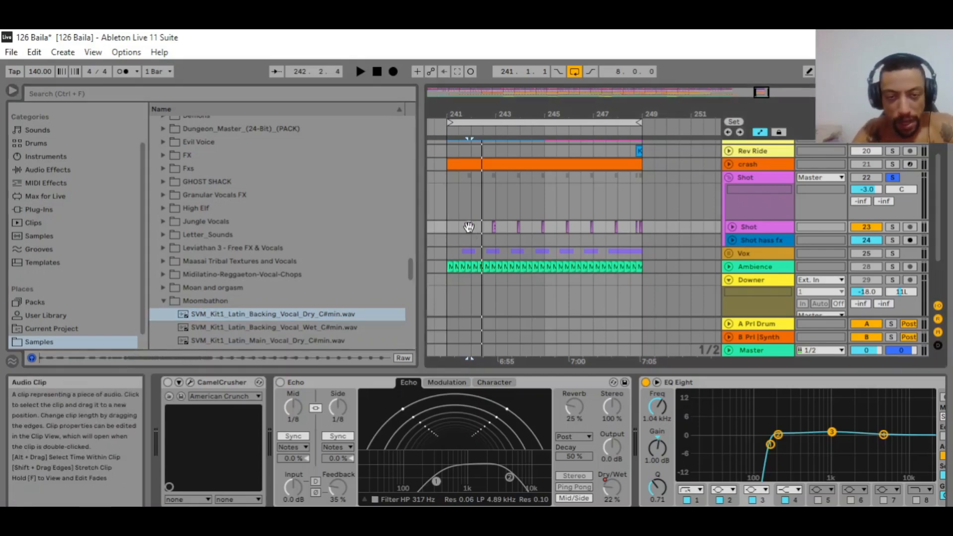
- Open the first Shot clip in an enlarged sample editor and briefly play it
double_click(469, 226)
drag(441, 305, 442, 233)
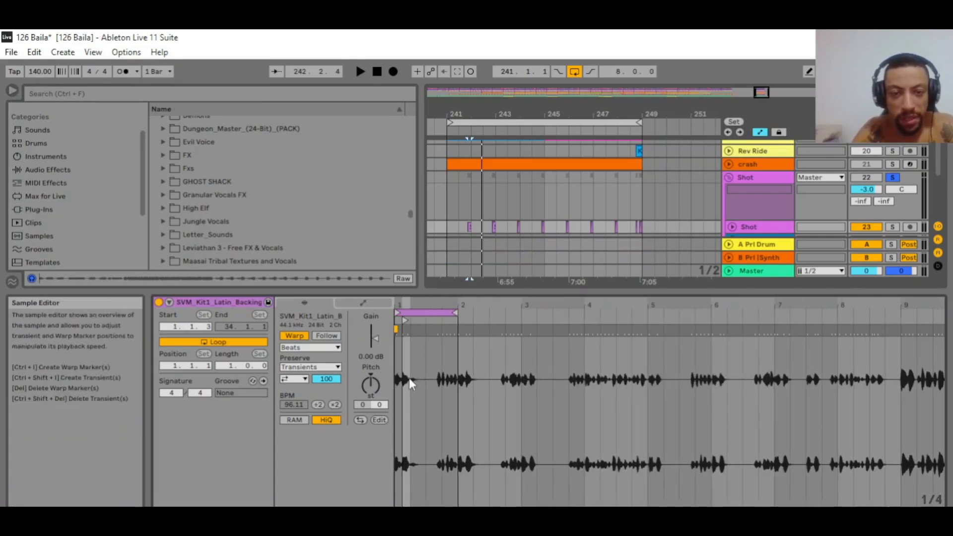
key(space)
key(space)
- Return to the Shot track's devices, reactivate CamelCrusher and replay the shot
double_click(765, 228)
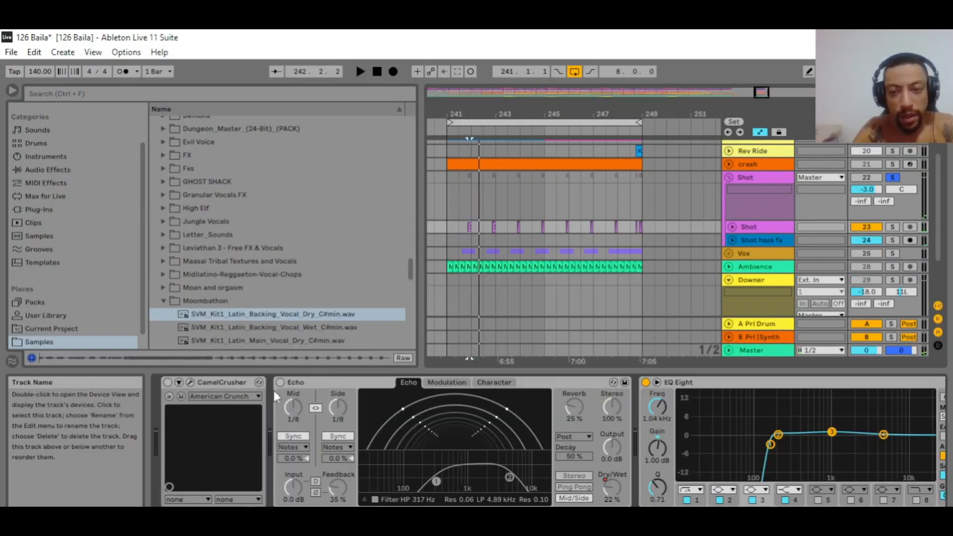
click(167, 383)
key(space)
key(space)
key(space)
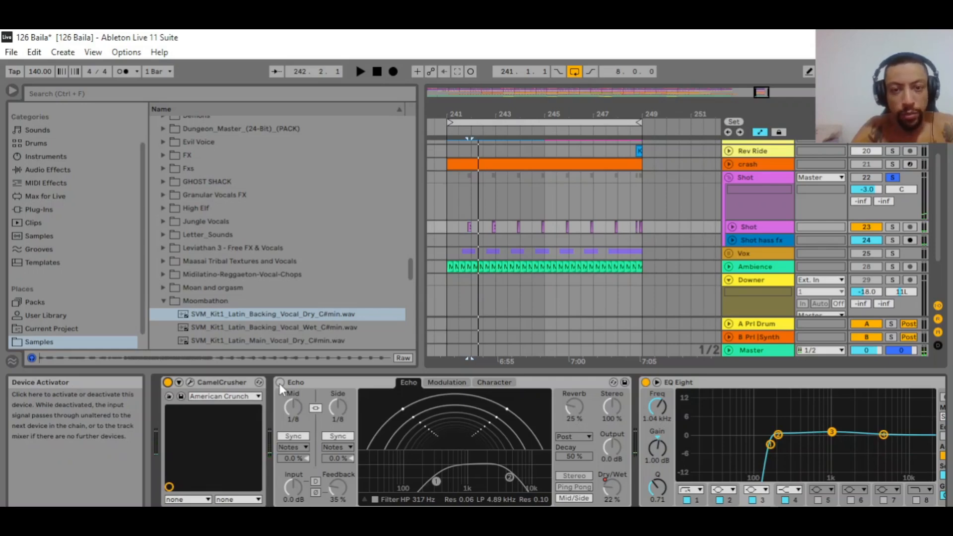
- Reactivate Echo on the Shot track and play the shots with both effects on
click(280, 383)
key(space)
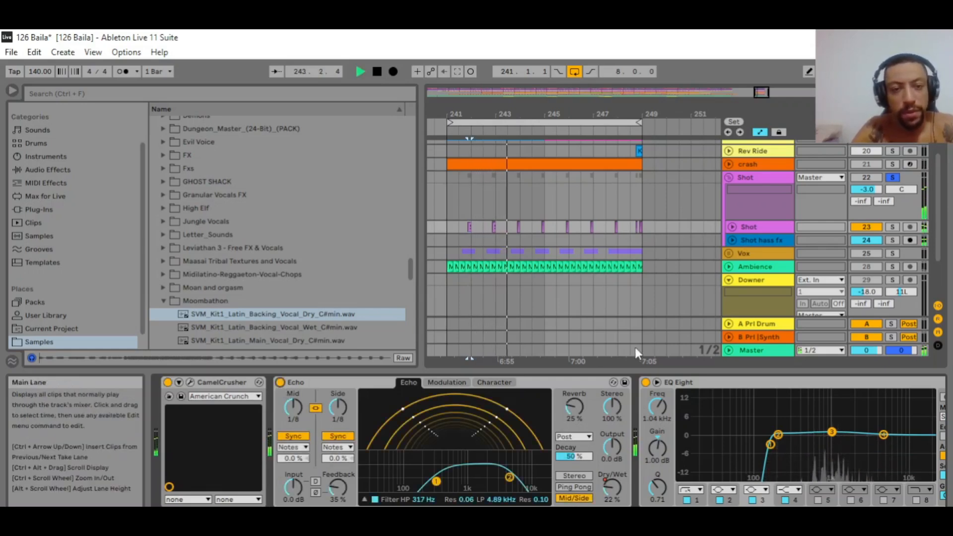
key(space)
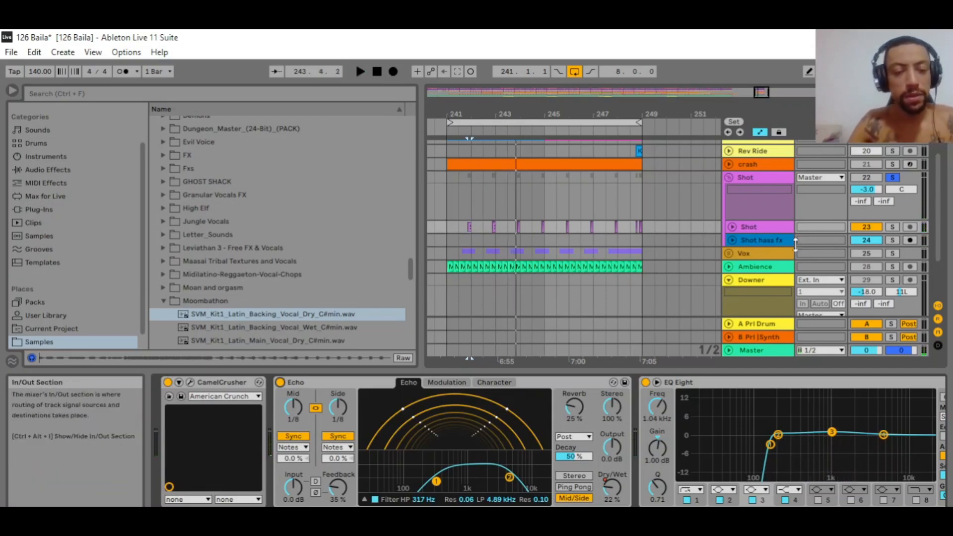
- Show the devices of the Shot hass fx track and play the shots to audition its effect
click(760, 241)
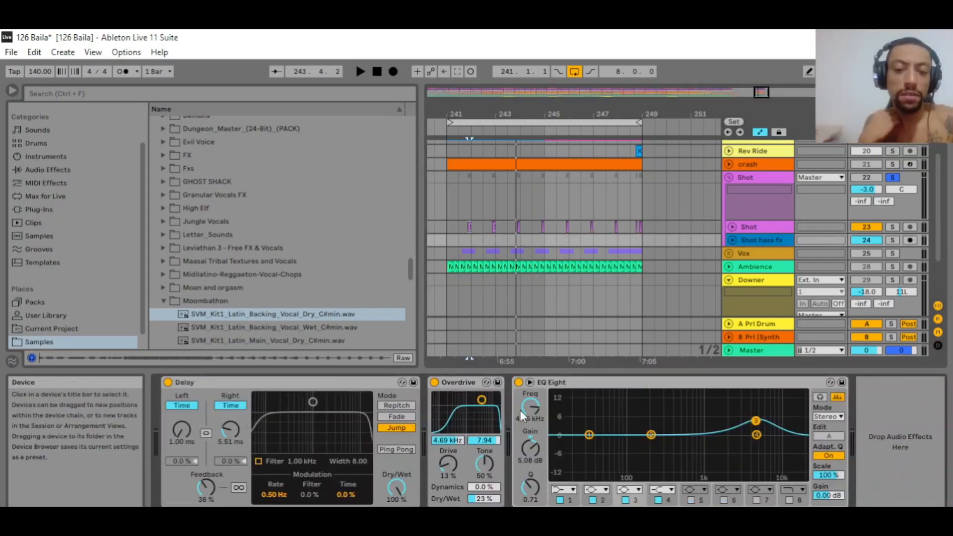
key(space)
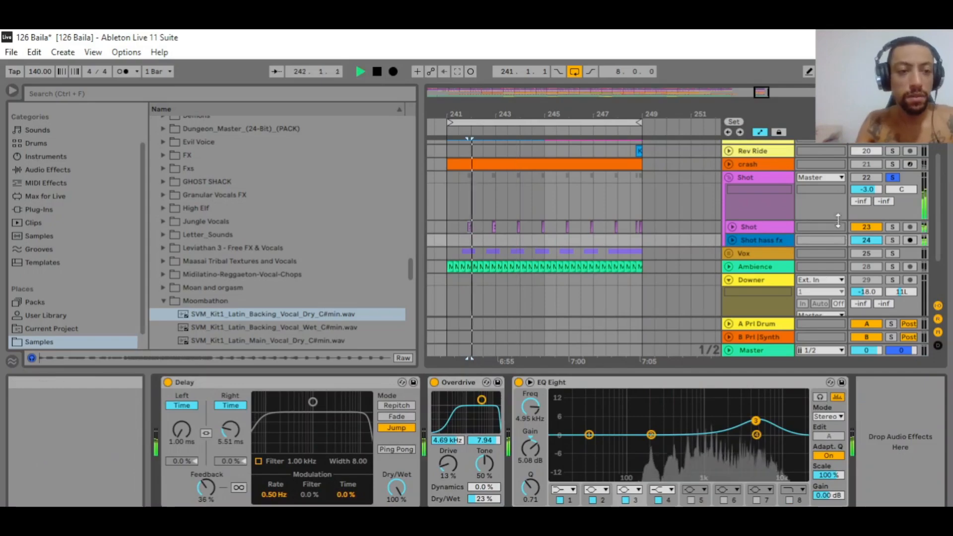
click(861, 240)
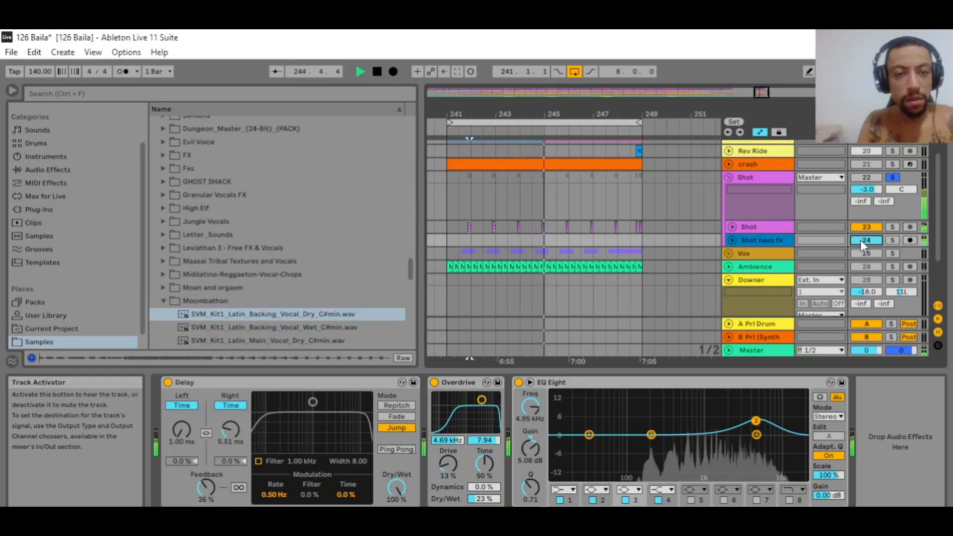
scroll(833, 229, down, 4)
scroll(877, 199, up, 3)
key(space)
- Turn off the Shot group's solo and solo the Vox group
click(893, 164)
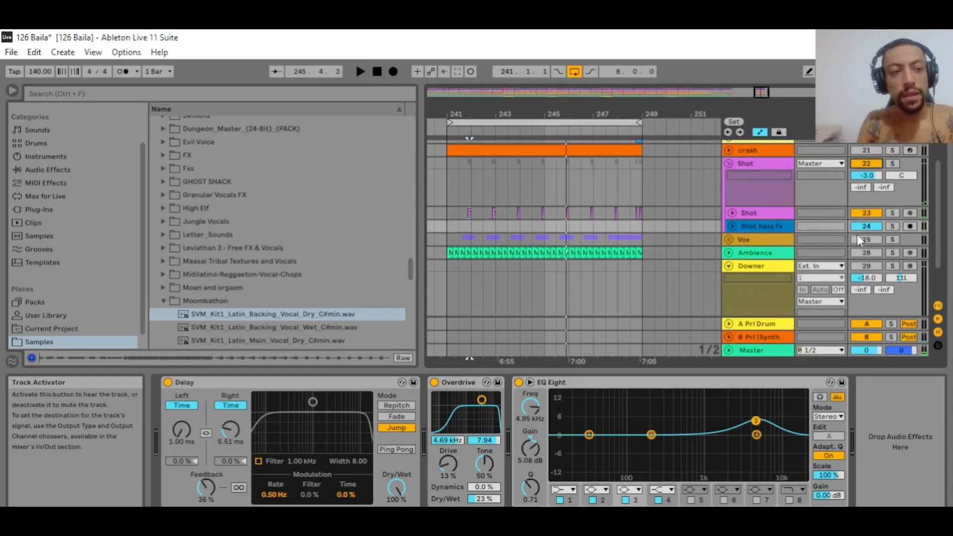
click(750, 238)
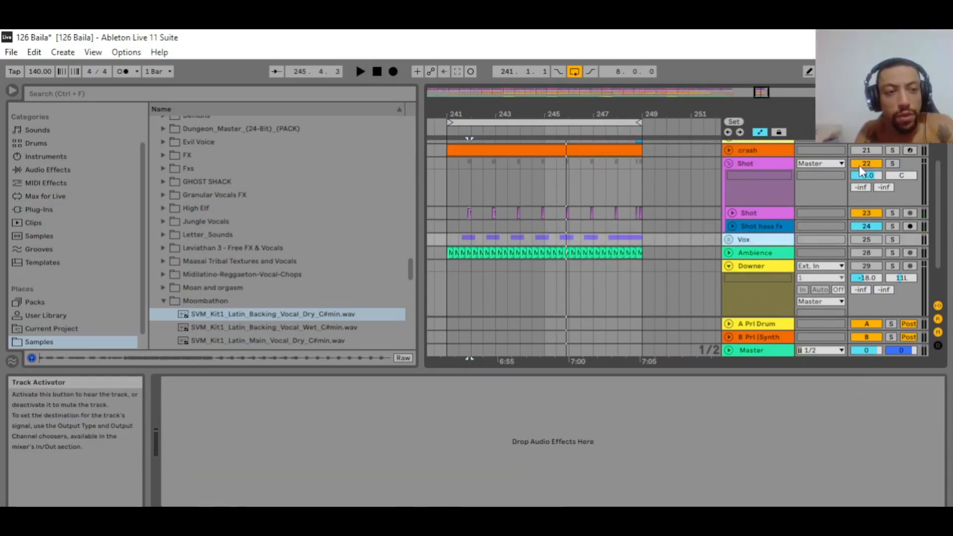
click(892, 239)
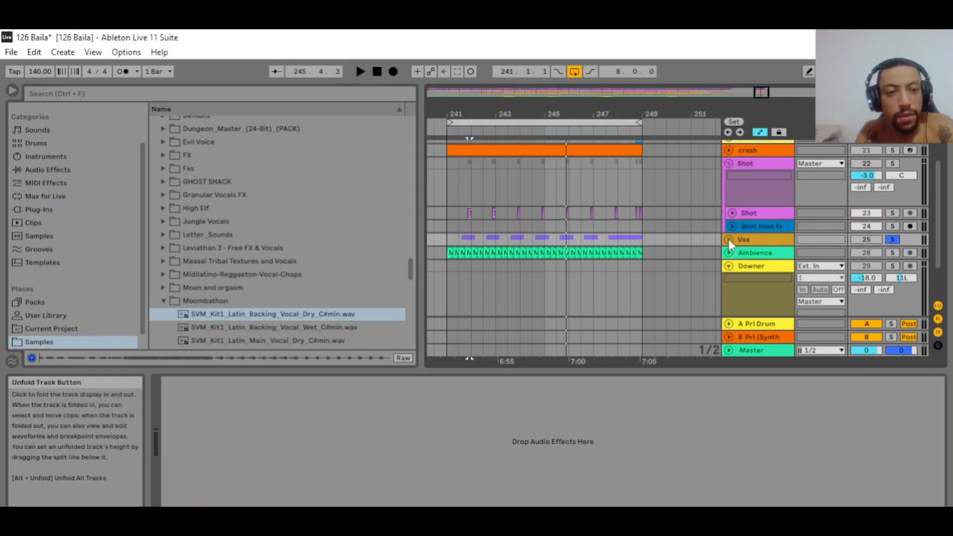
- Unfold the Vox group, show the devices of its Shot hass fx track and play the vocals
click(729, 239)
click(754, 234)
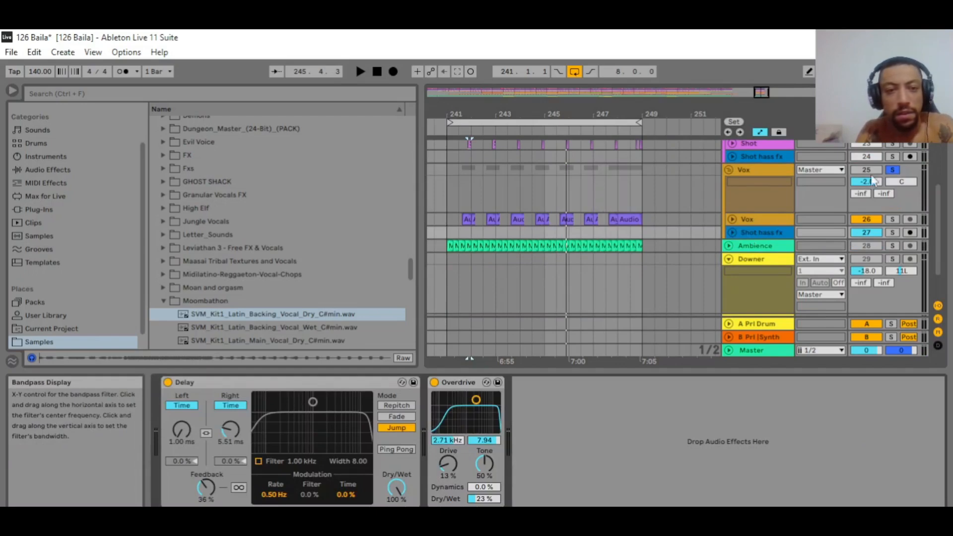
key(space)
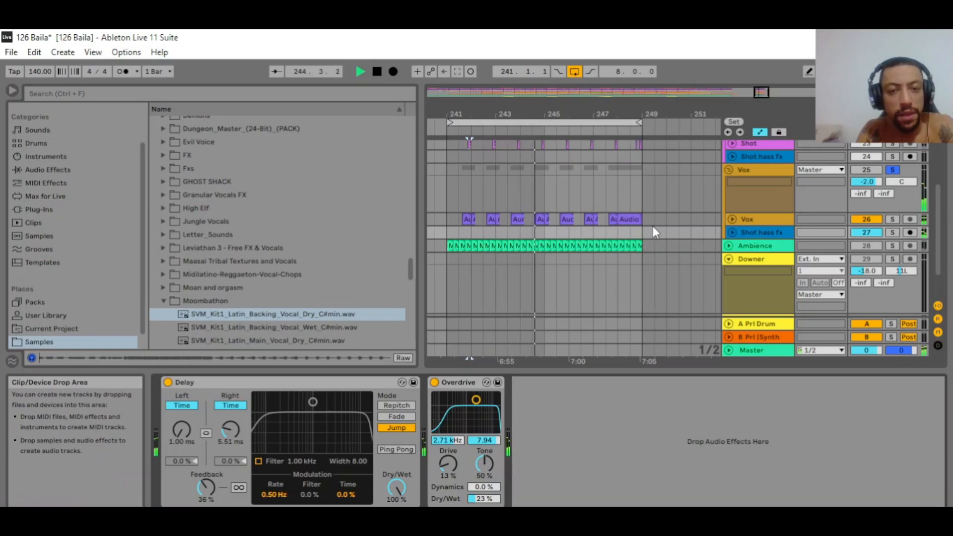
- Unfold the Vox track to view its Dry/Wet automation, stop playback, and fold the track and its group again
click(731, 219)
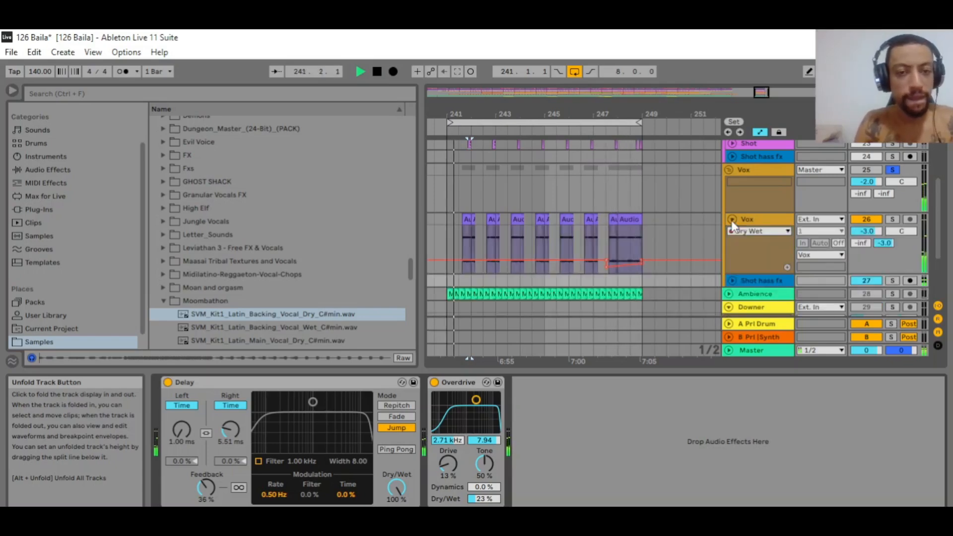
key(space)
click(732, 219)
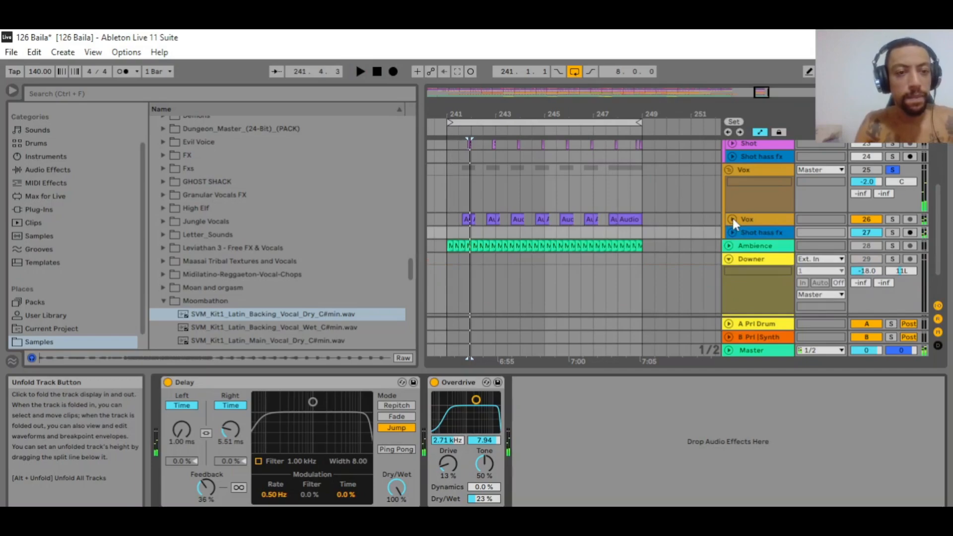
click(728, 169)
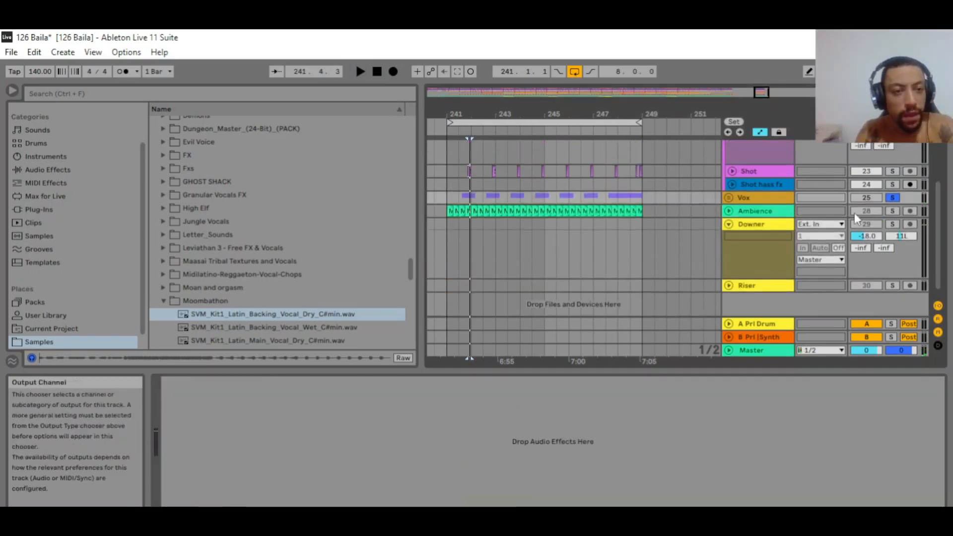
- Solo the Ambience track, play it and unfold its lane
click(892, 212)
key(space)
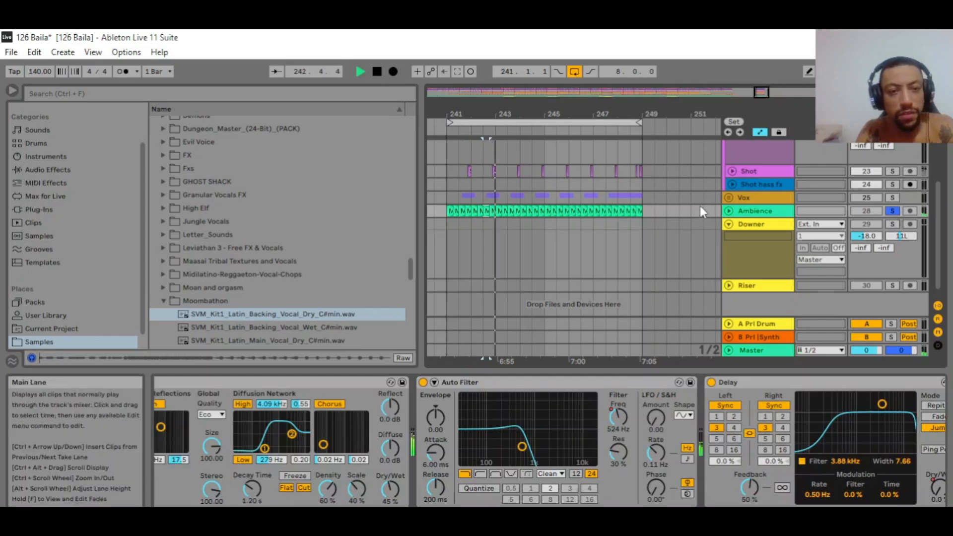
click(728, 210)
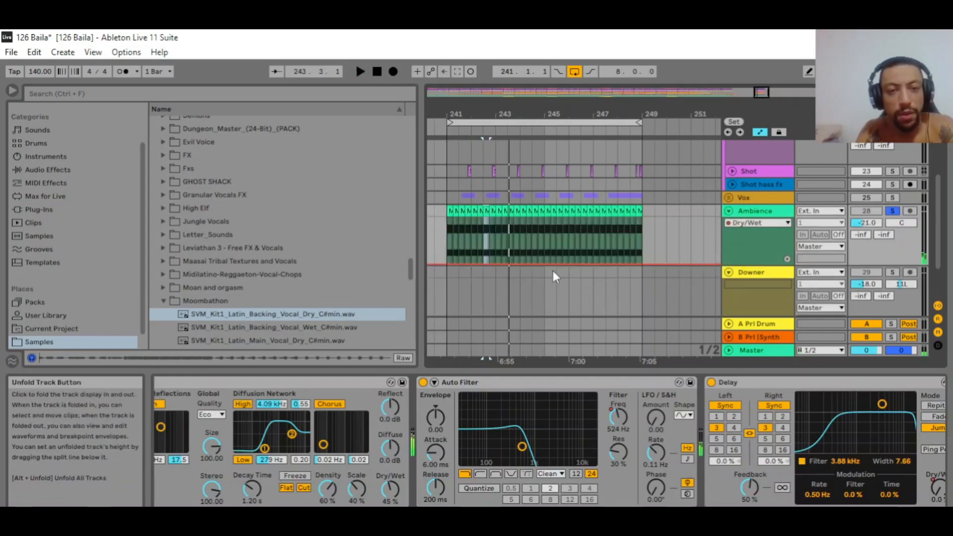
- Play the Ambience track with Auto Filter deactivated, and again with it reactivated, to compare the sound
click(422, 383)
key(space)
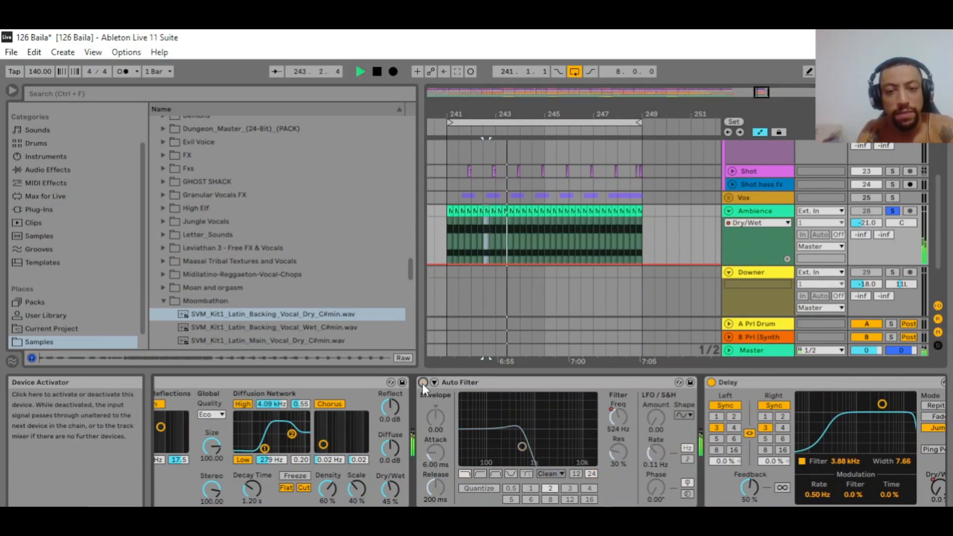
key(space)
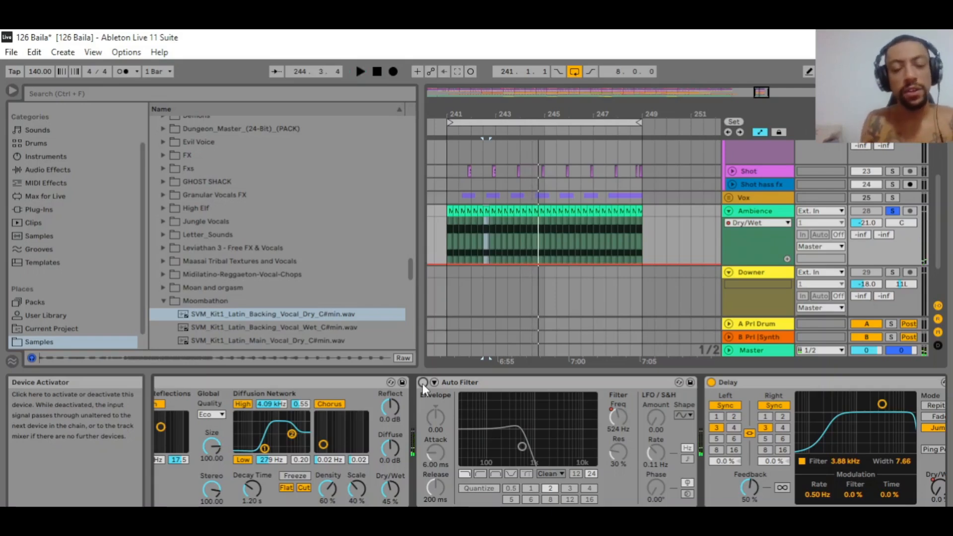
click(422, 383)
key(space)
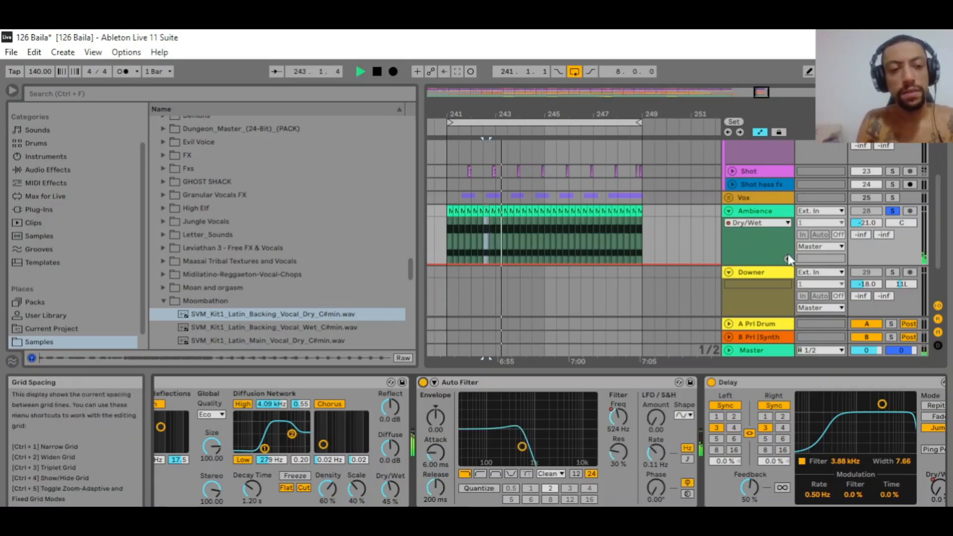
key(space)
- Examine the Ambience device chain from Utility and EQ Eight through to the two sidechained Compressors, playing the track to watch the compression
click(787, 257)
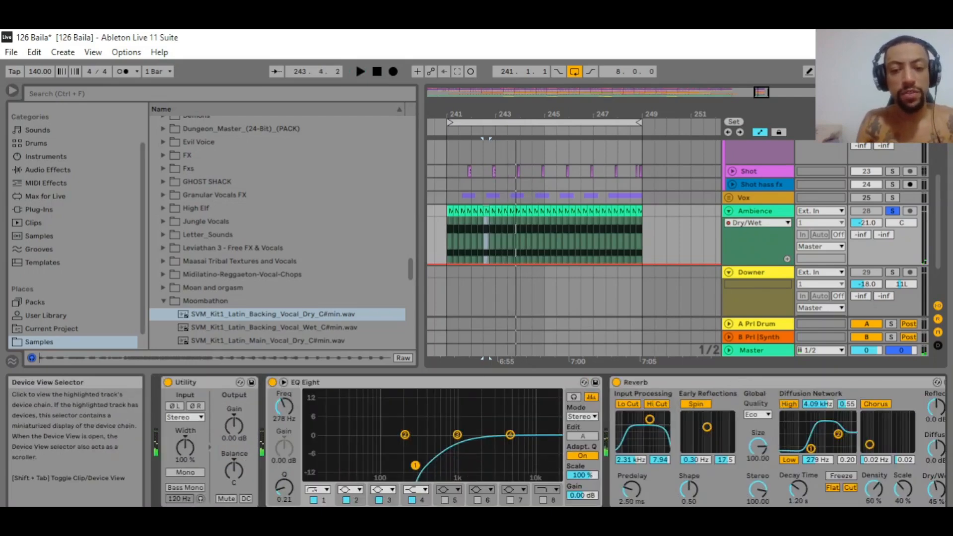
click(819, 515)
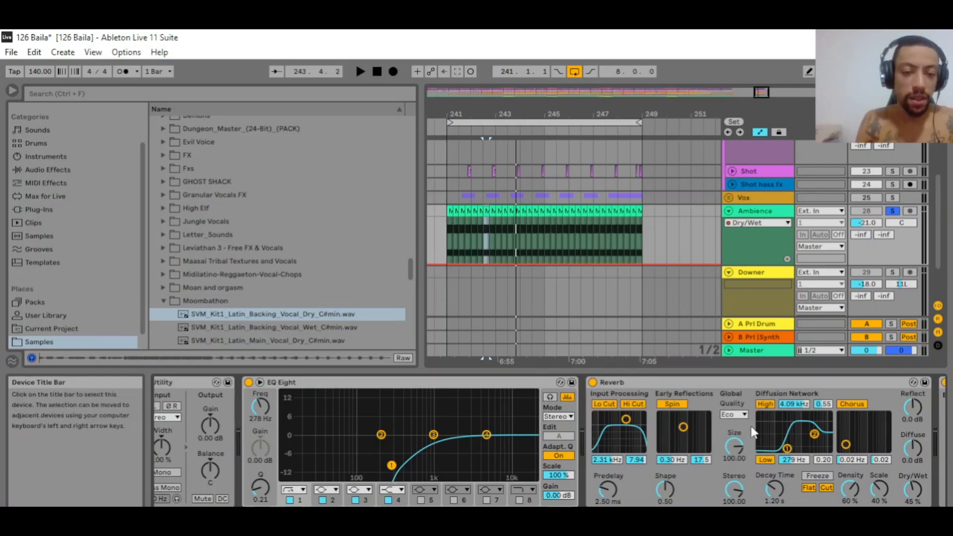
mouse_move(819, 515)
mouse_down()
mouse_move(853, 515)
mouse_move(837, 515)
mouse_up()
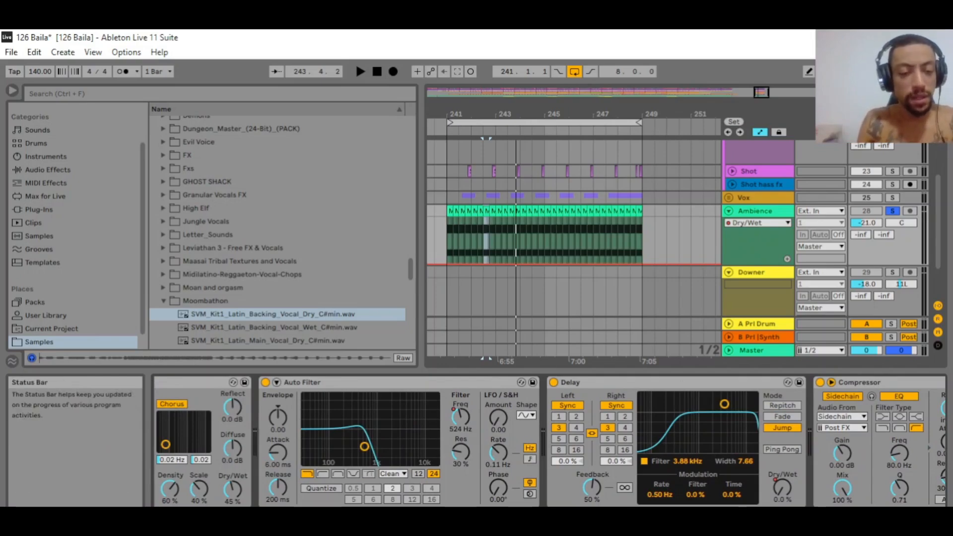
drag(824, 517, 869, 517)
key(space)
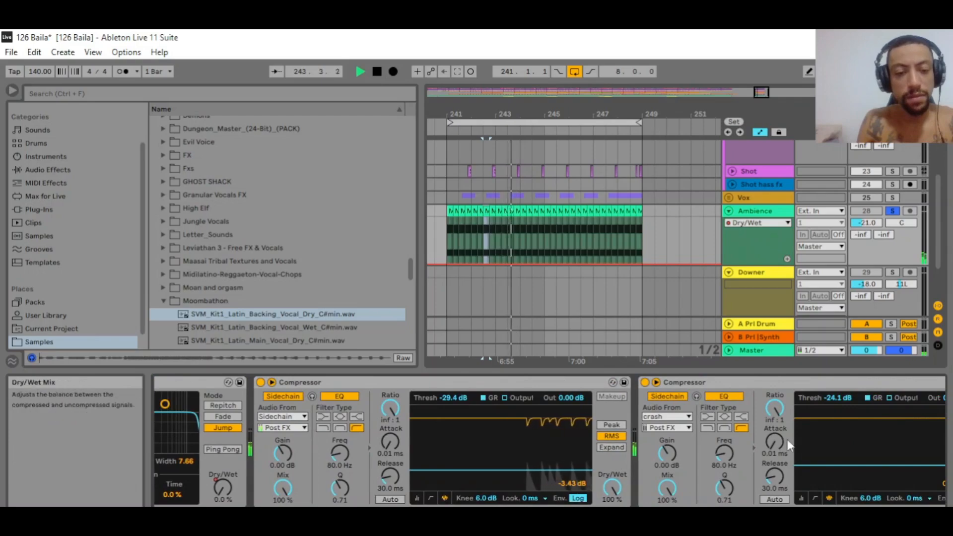
drag(868, 517, 886, 517)
key(space)
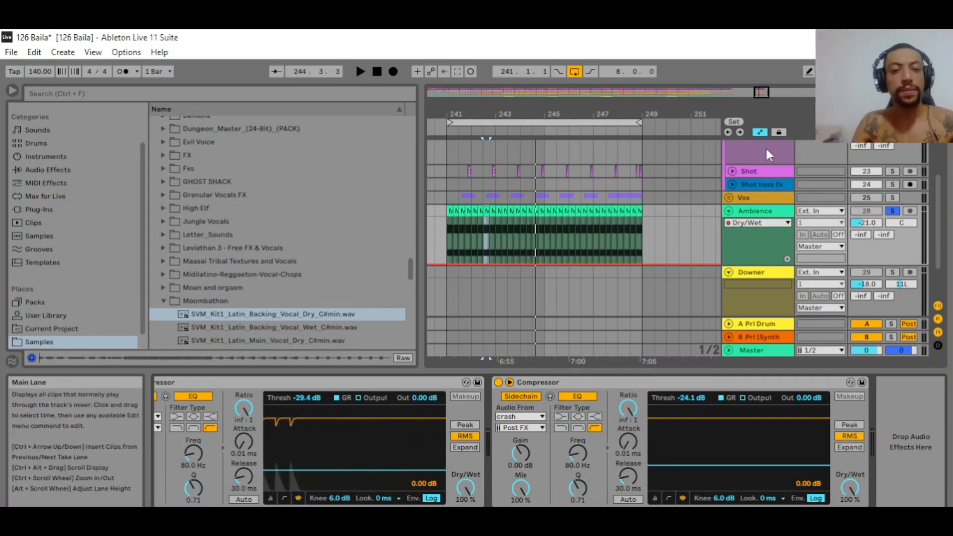
- Turn off the Ambience track's solo and start playback of the mix
click(892, 211)
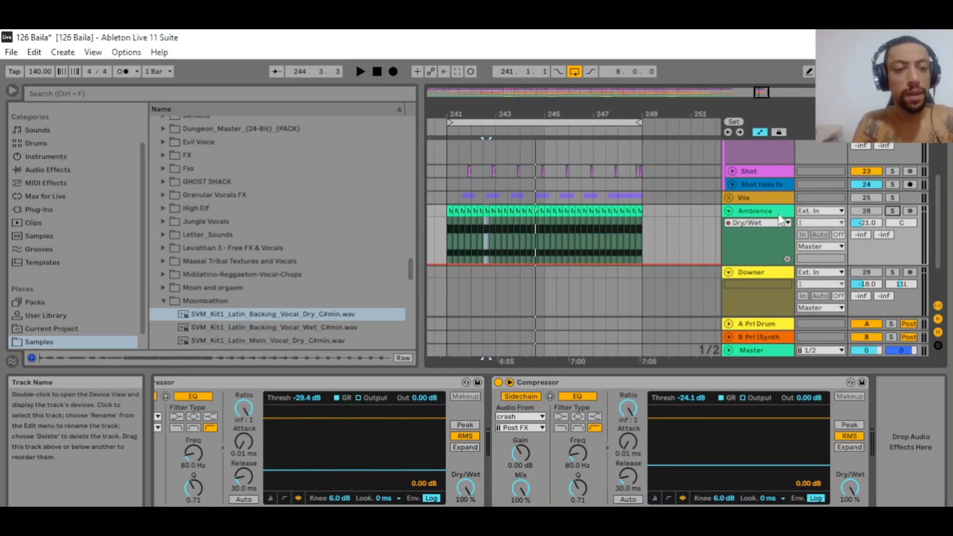
scroll(788, 234, up, 2)
key(space)
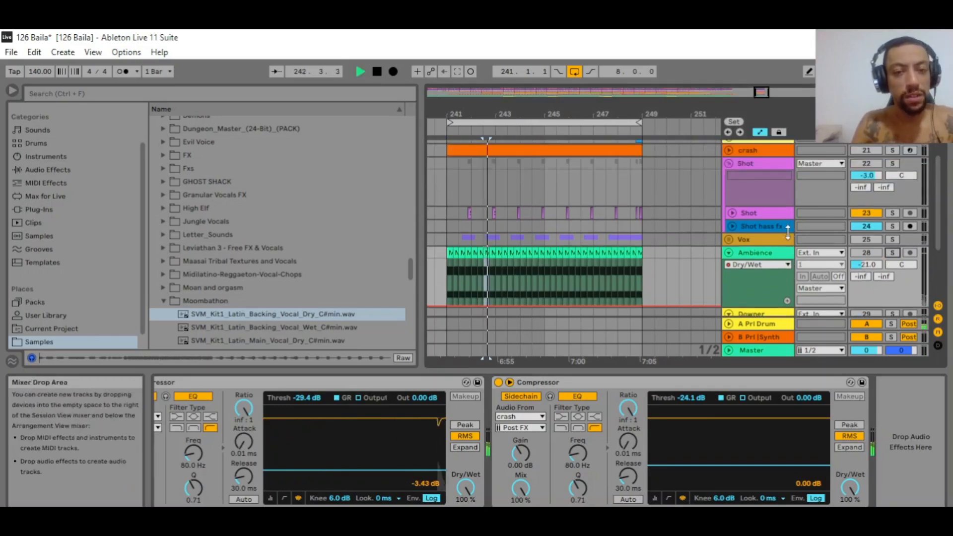
- Reactivate the crash track, and fold the Shot group and the Ambience track
scroll(829, 207, up, 2)
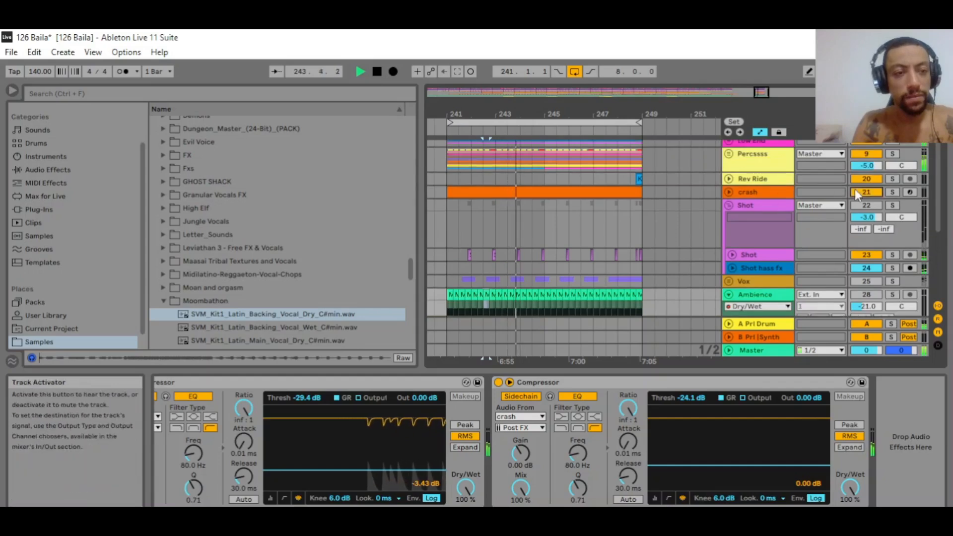
click(857, 193)
scroll(861, 204, up, 2)
scroll(839, 229, down, 2)
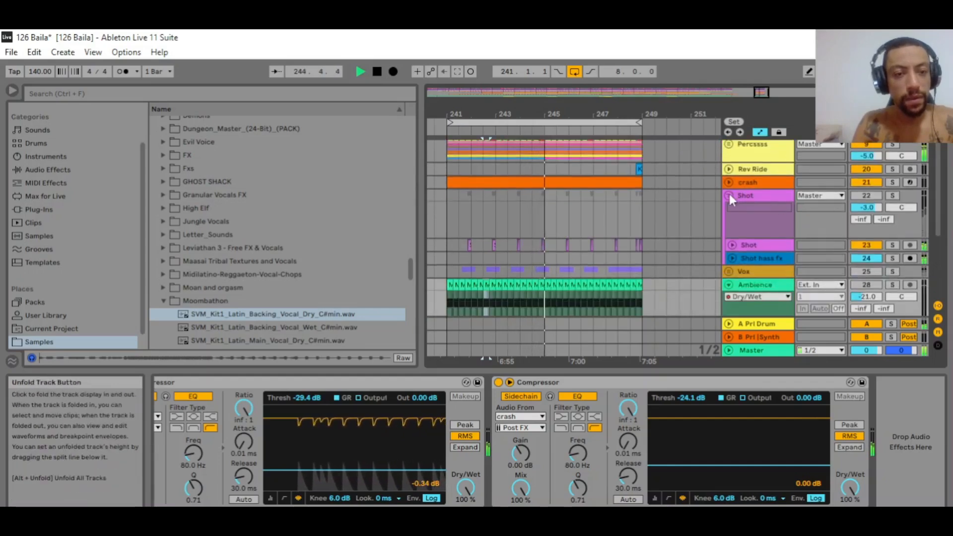
click(728, 194)
click(729, 222)
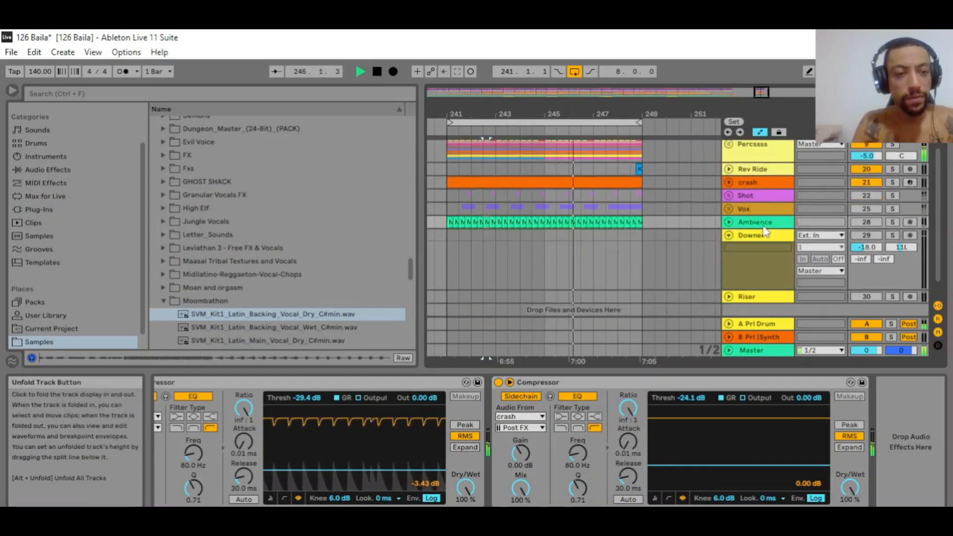
- Activate the Shot group in the playing mix, and try the Vox group on and off
click(866, 209)
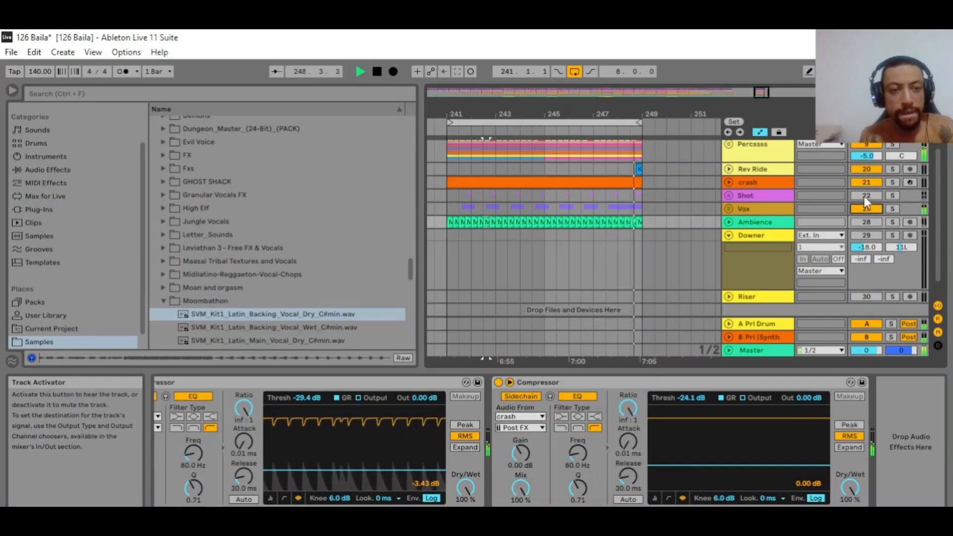
click(864, 196)
click(863, 206)
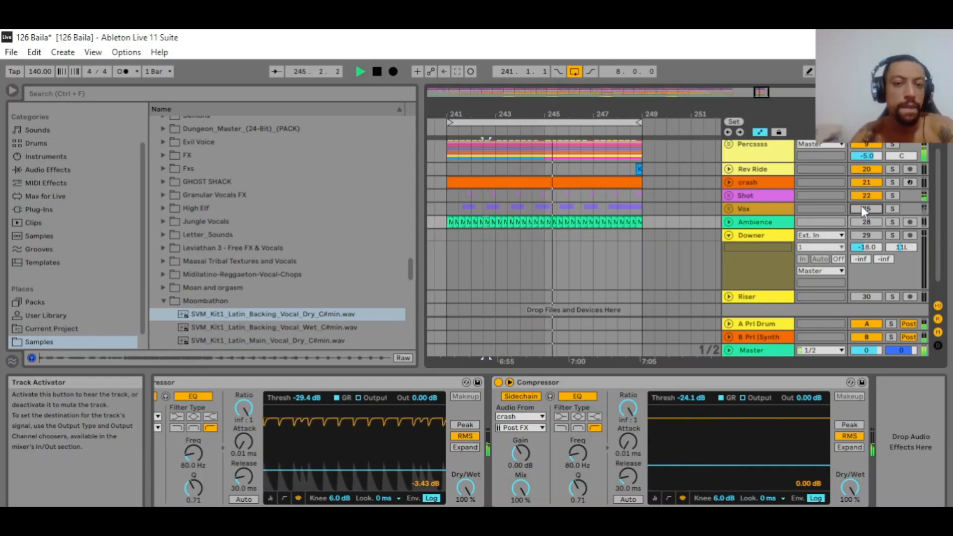
- Activate the Ambience track in the playing mix, and stop playback
scroll(860, 206, up, 3)
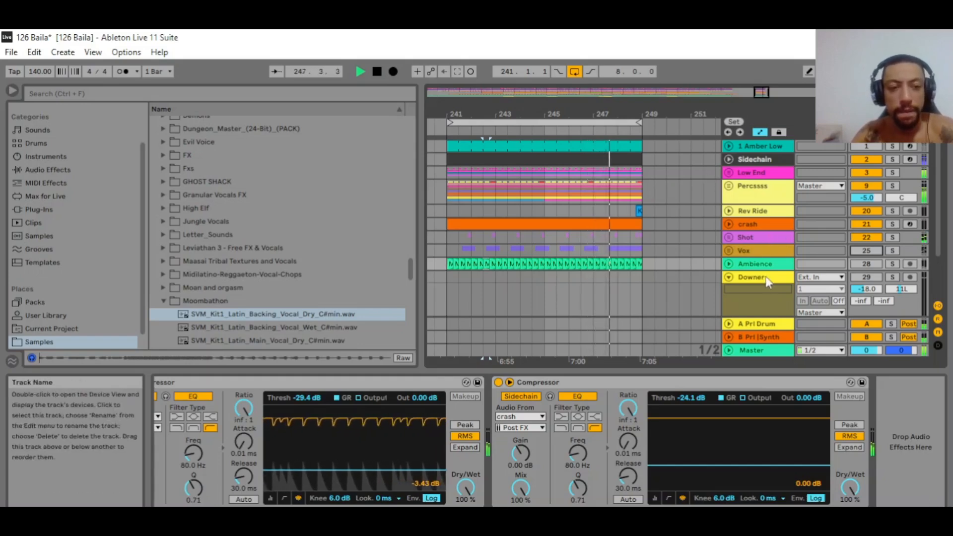
click(867, 262)
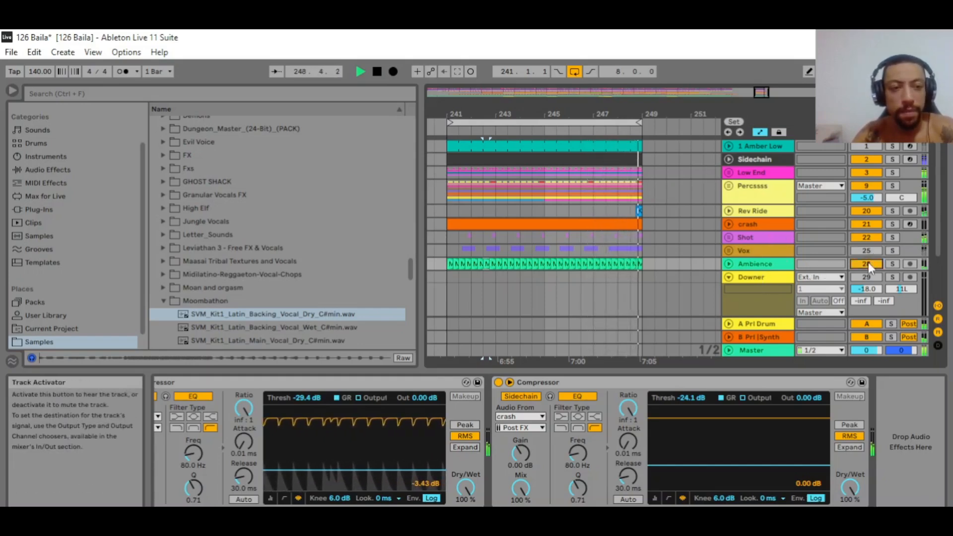
key(space)
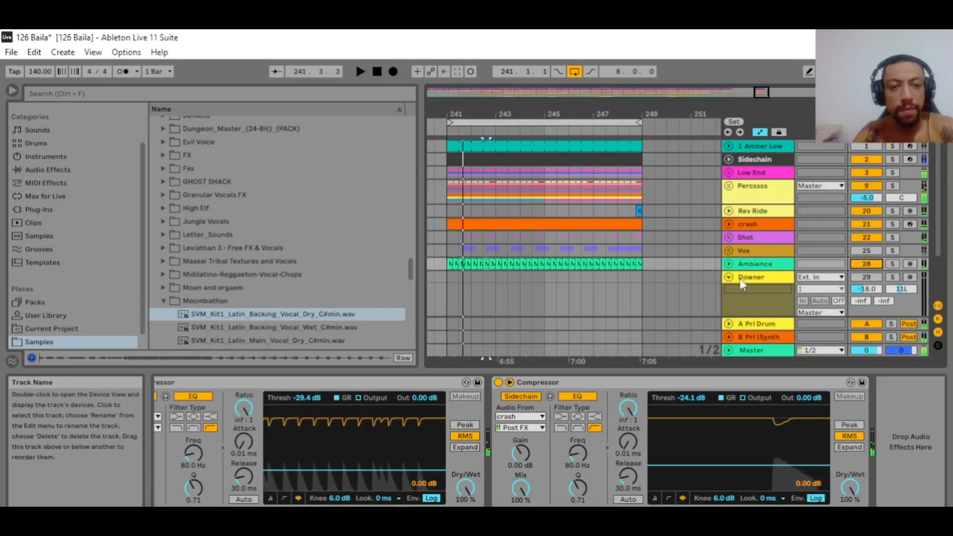
- Activate the Downer and Riser tracks, and fold the Downer track
scroll(871, 306, down, 2)
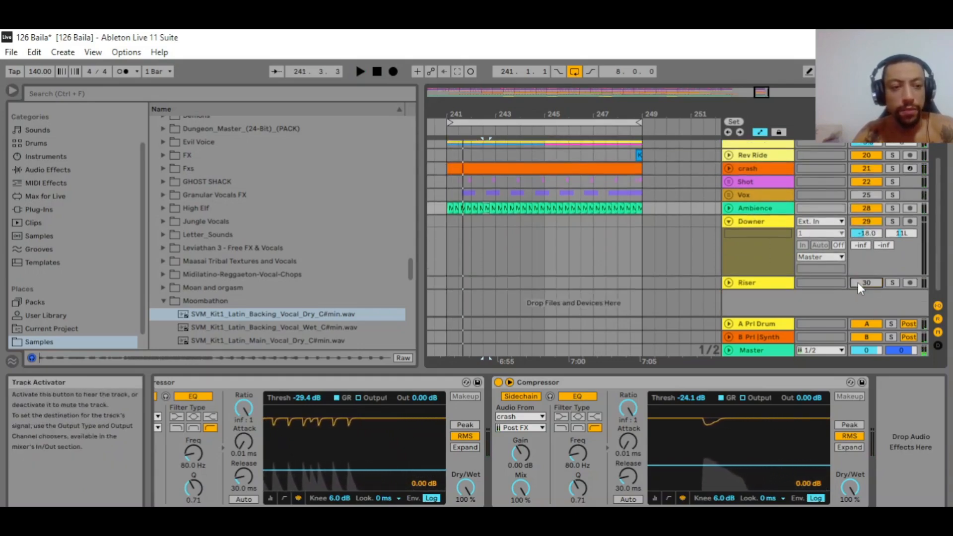
drag(521, 117, 635, 123)
scroll(649, 264, up, 2)
click(732, 280)
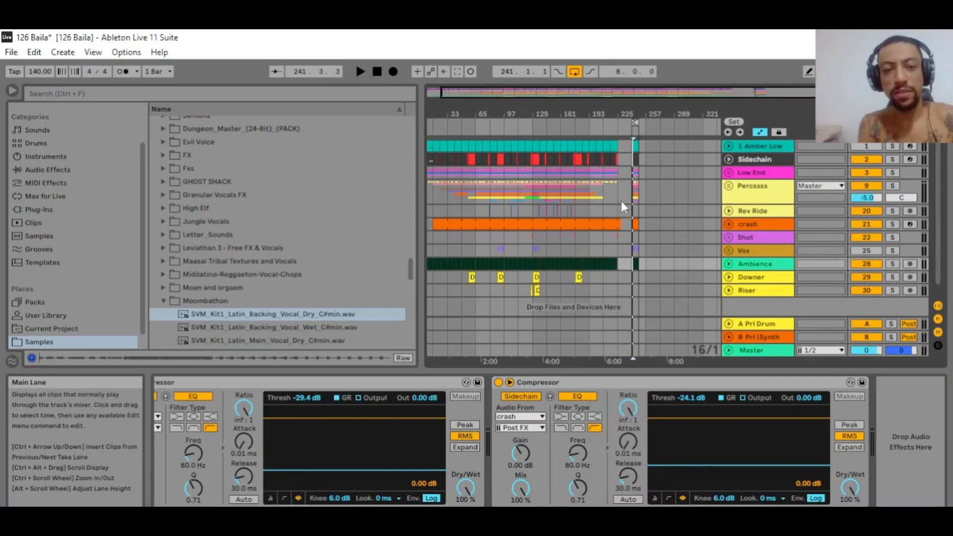
- Unfold the Low End group to show its Device On automation, and play the arrangement from the beginning
drag(463, 114, 527, 144)
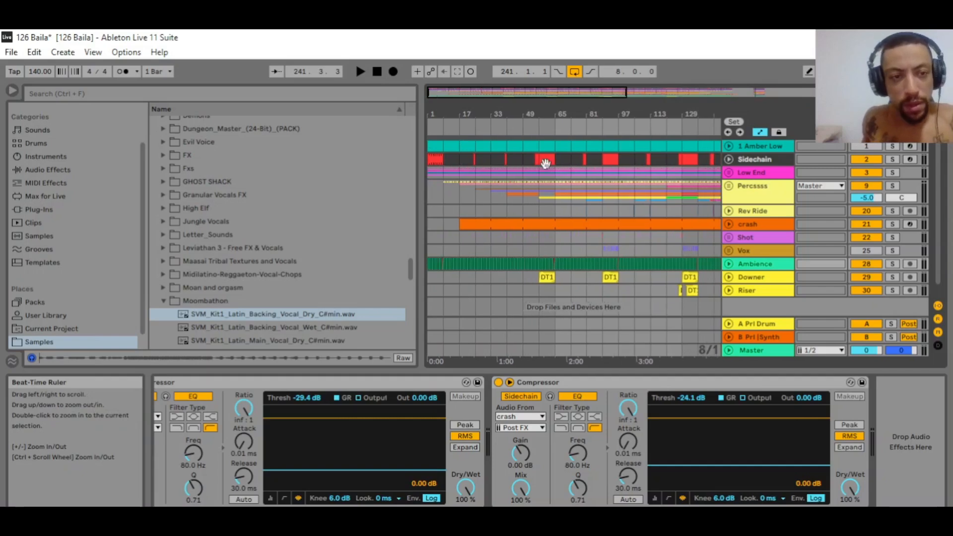
click(728, 173)
drag(486, 113, 451, 114)
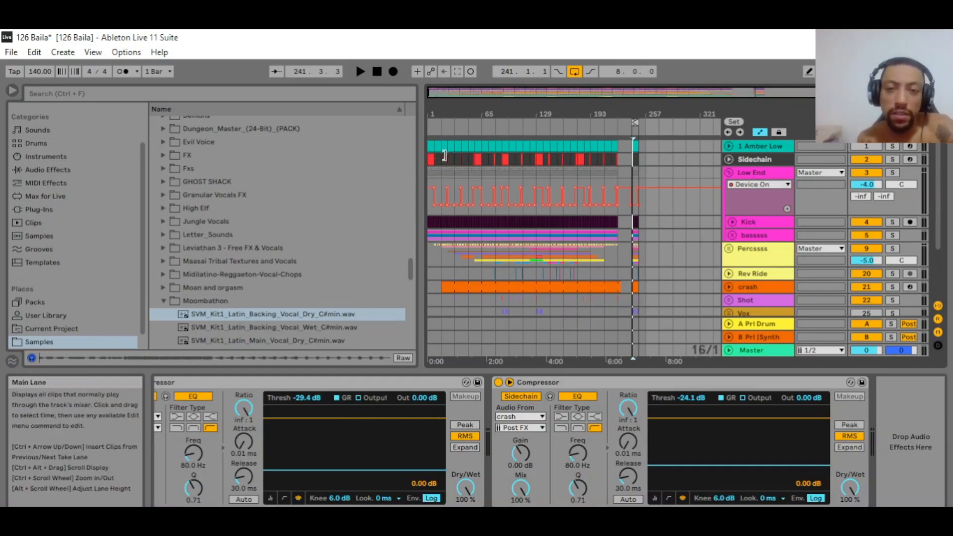
click(376, 71)
click(365, 72)
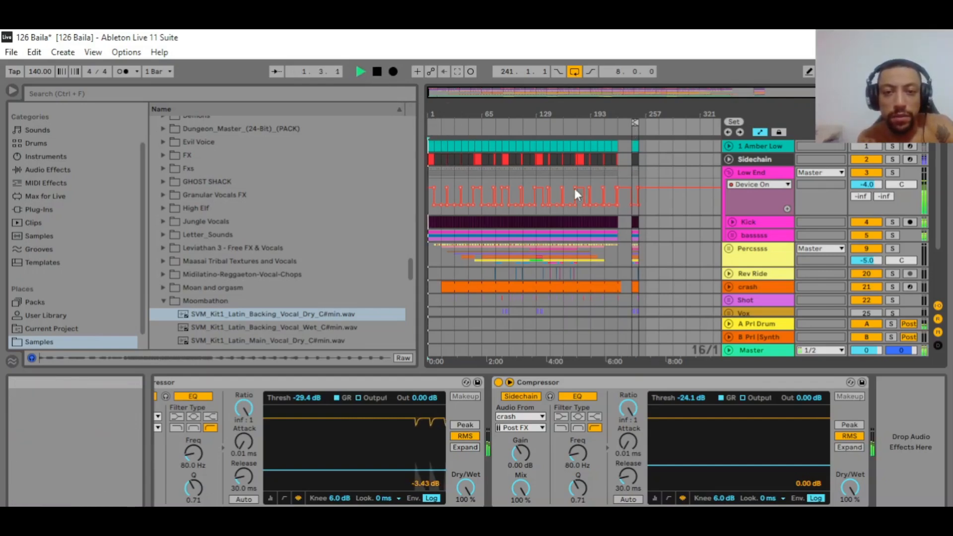
- Unfold the Percssss group to show how its percussion tracks enter over the opening section
scroll(591, 186, down, 3)
drag(444, 114, 524, 169)
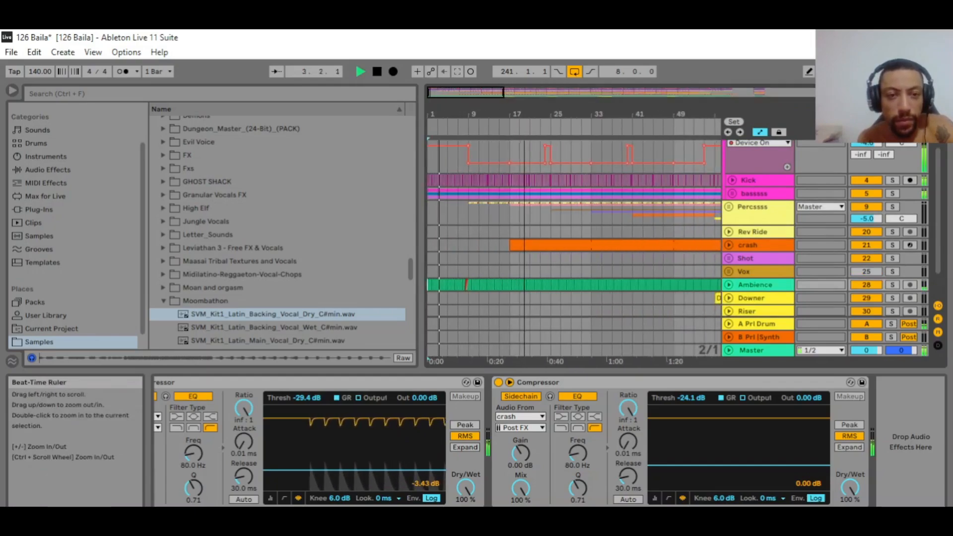
click(729, 207)
scroll(734, 212, down, 2)
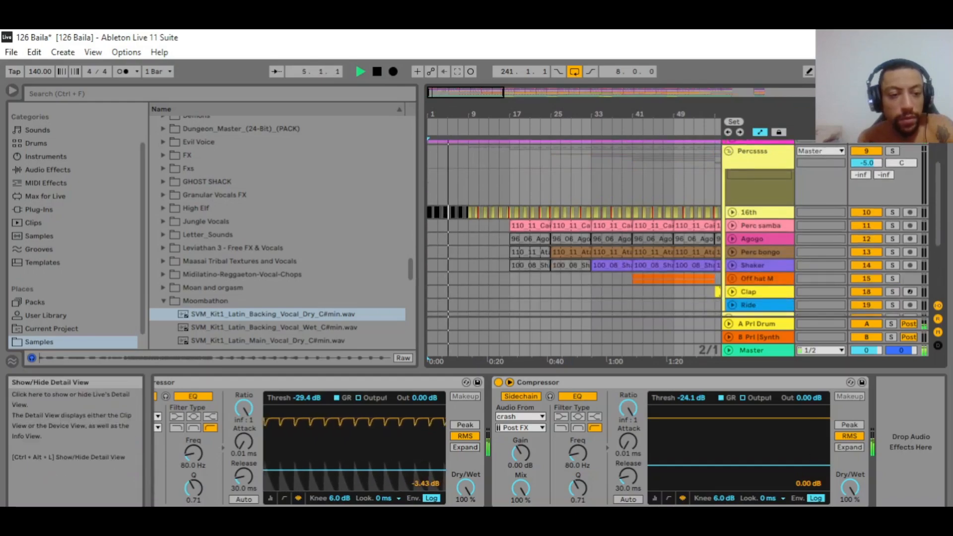
- Hide the detail view and unfold the Ambience track to show its Dry/Wet automation
key(ctrl+alt+l)
drag(507, 109, 506, 72)
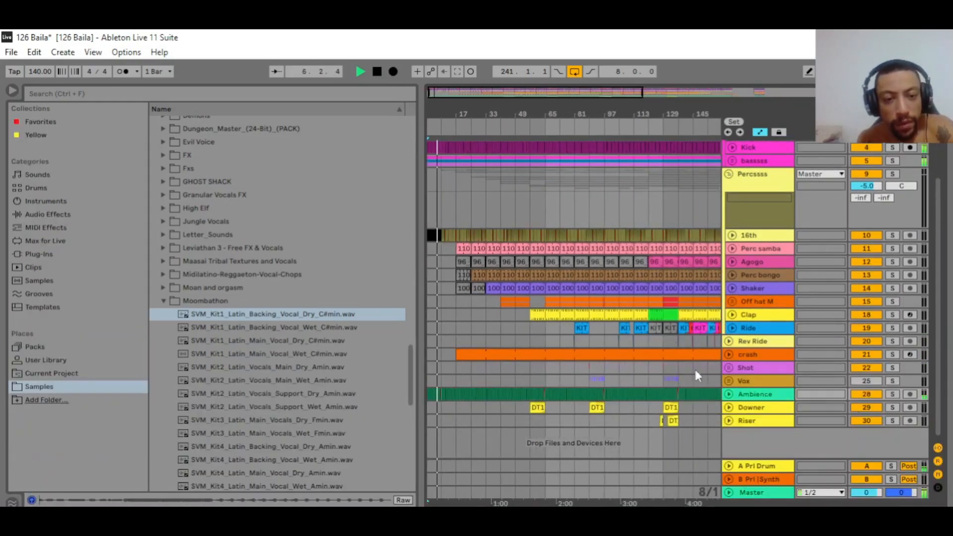
click(728, 393)
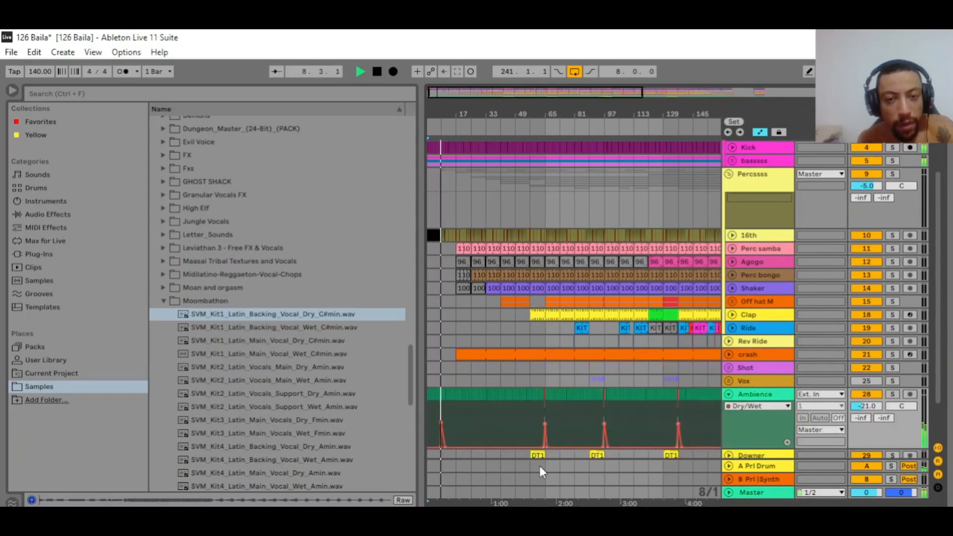
- Examine the Low End automation, percussion layers and Ambience automation during playback, and fold the Ambience track
scroll(830, 353, up, 3)
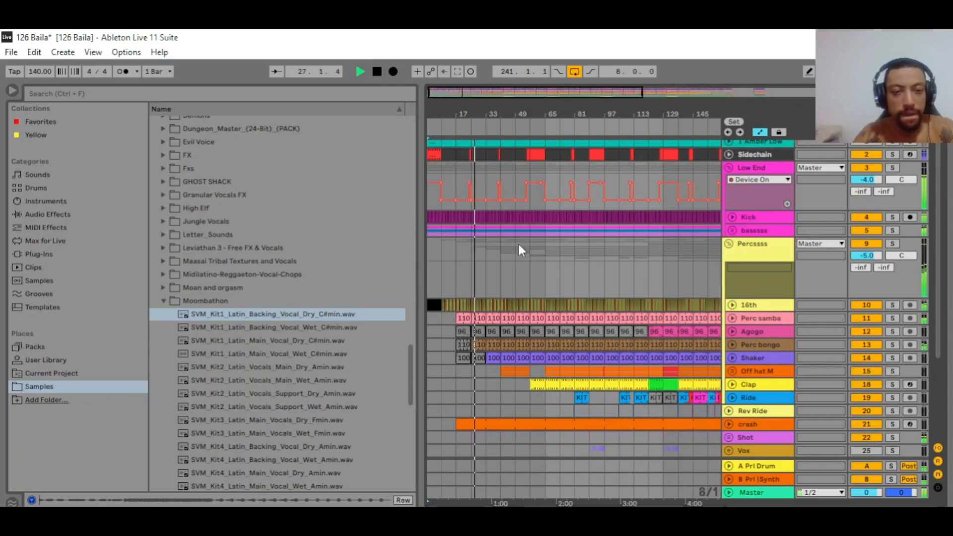
drag(527, 105, 504, 106)
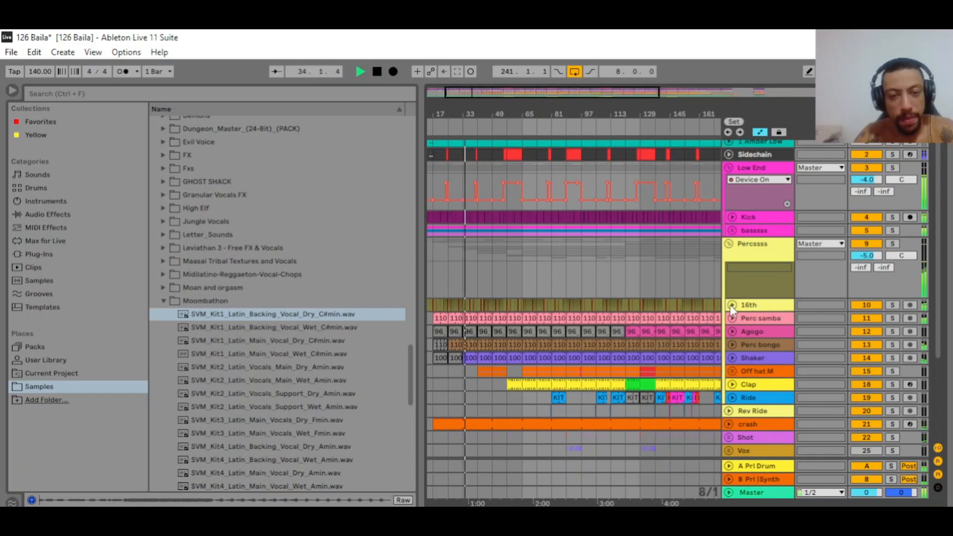
scroll(731, 327, down, 2)
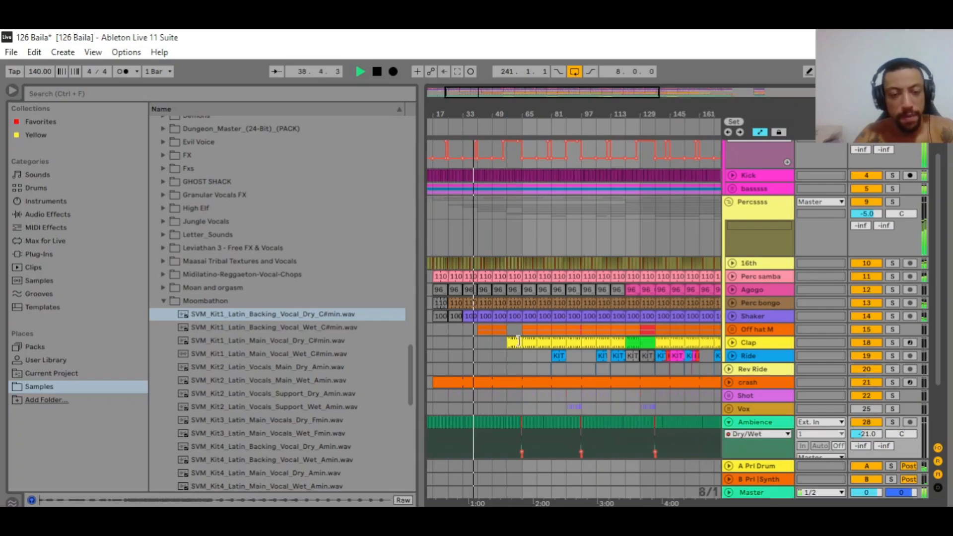
scroll(668, 346, up, 2)
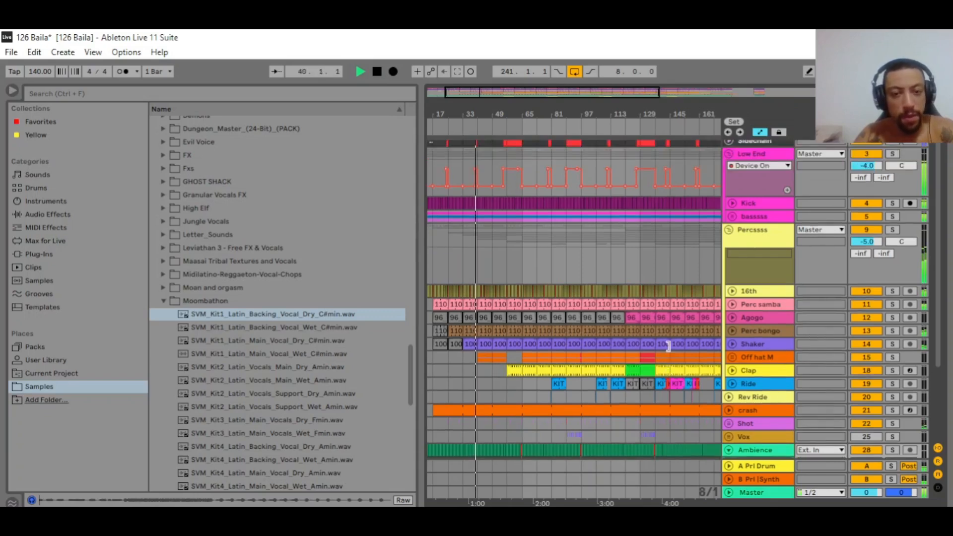
scroll(668, 346, down, 5)
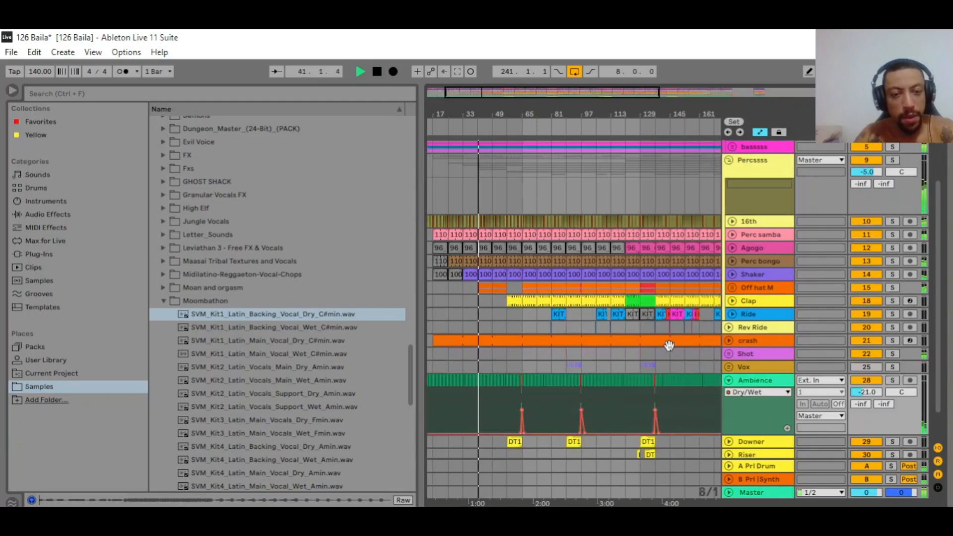
click(729, 380)
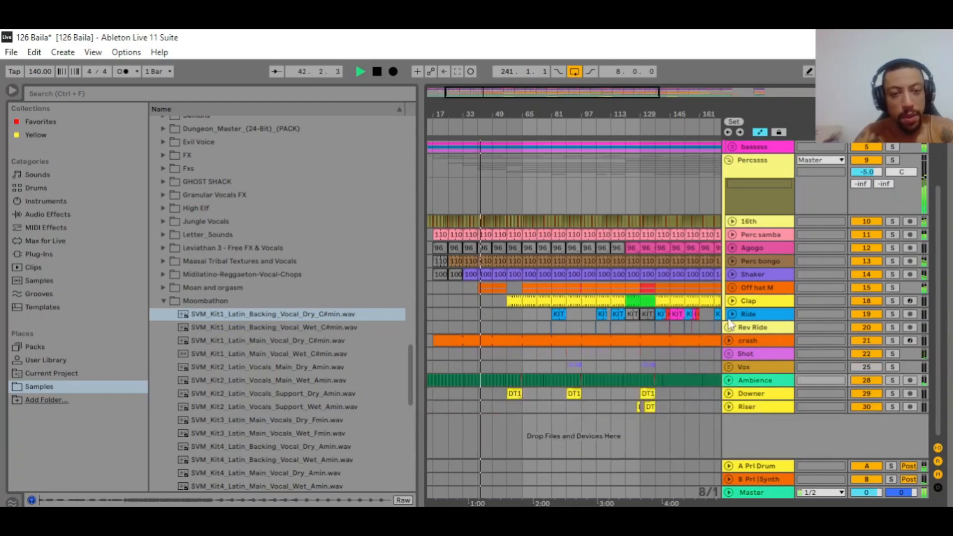
- Review the arrangement over a wider range, and jump playback to the start of the first Ride clip
drag(564, 114, 523, 109)
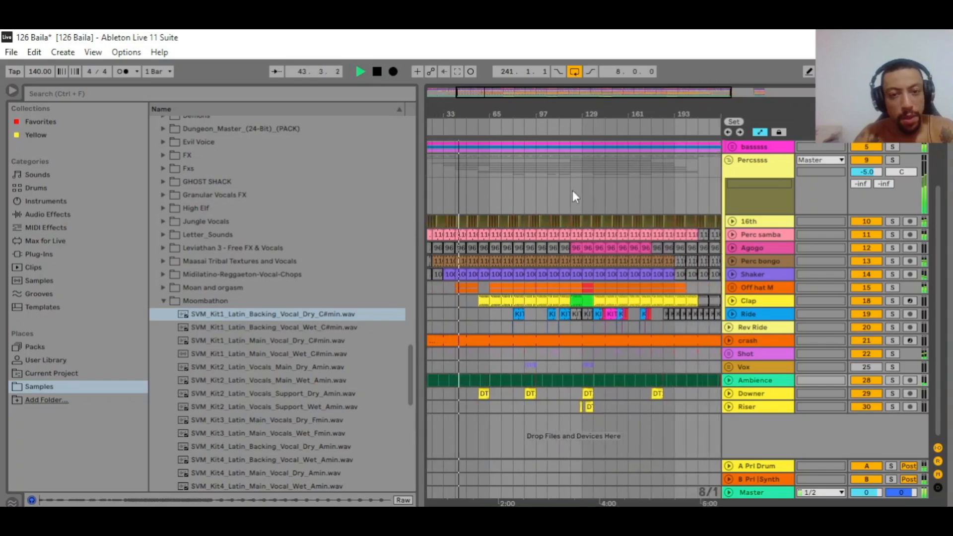
scroll(615, 247, up, 3)
scroll(668, 313, up, 1)
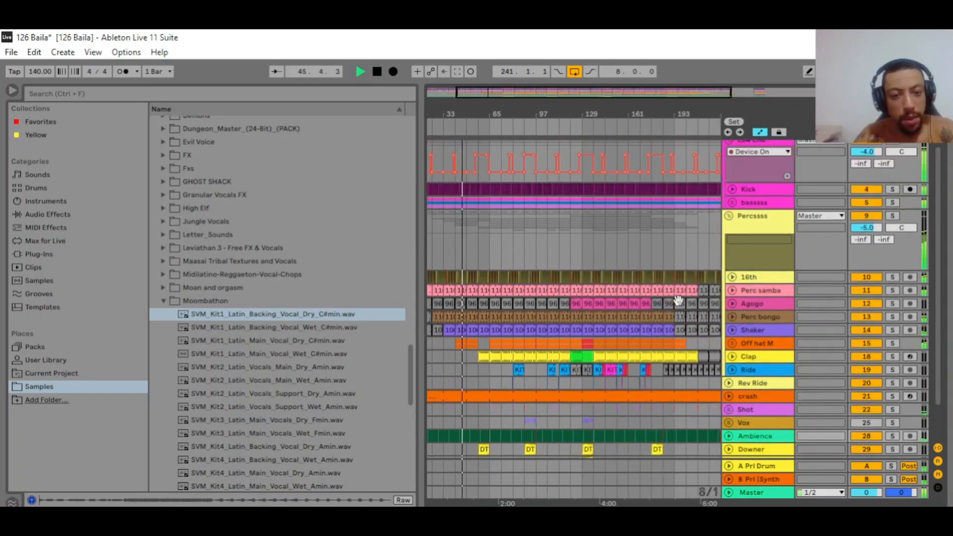
click(513, 132)
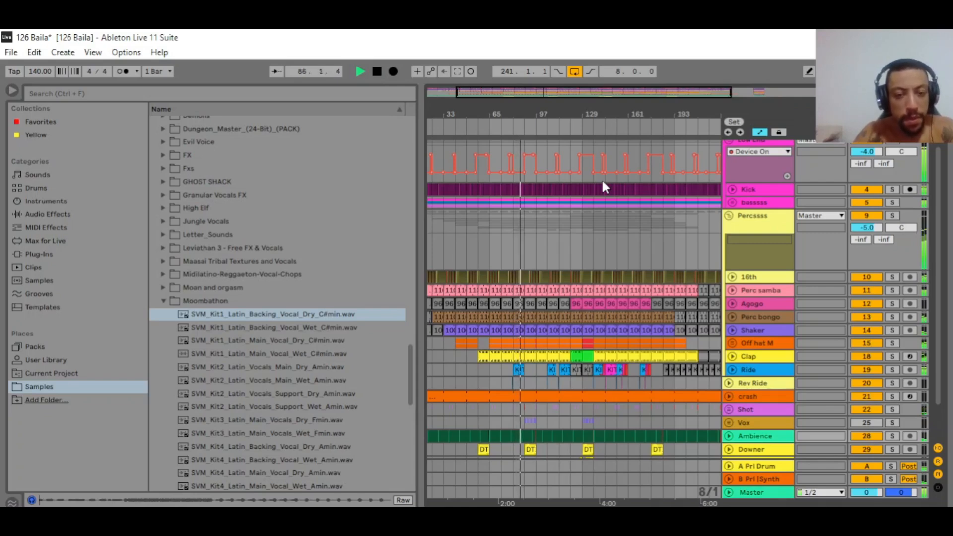
- Activate the Vox group and unfold it to show its vocal clips around bar 89
scroll(723, 396, down, 2)
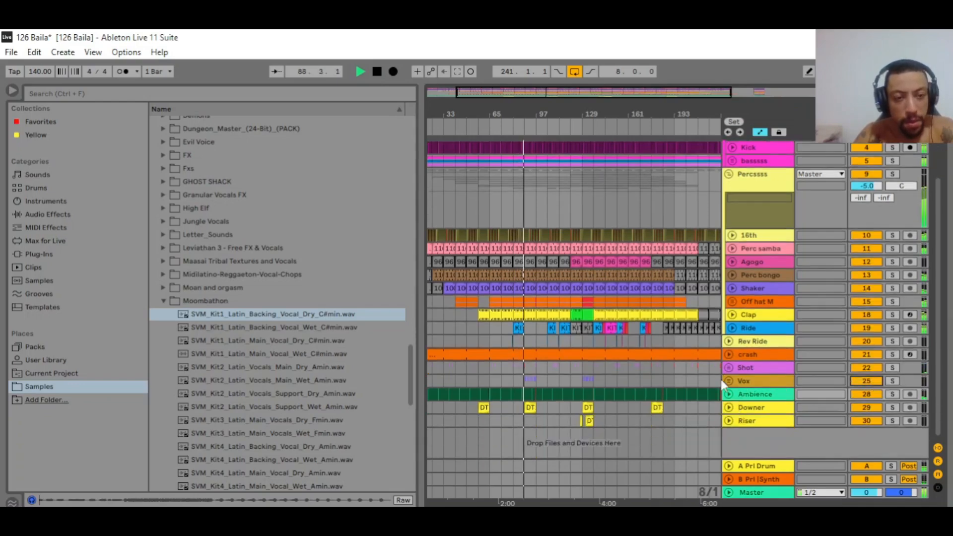
click(727, 380)
key(plus)
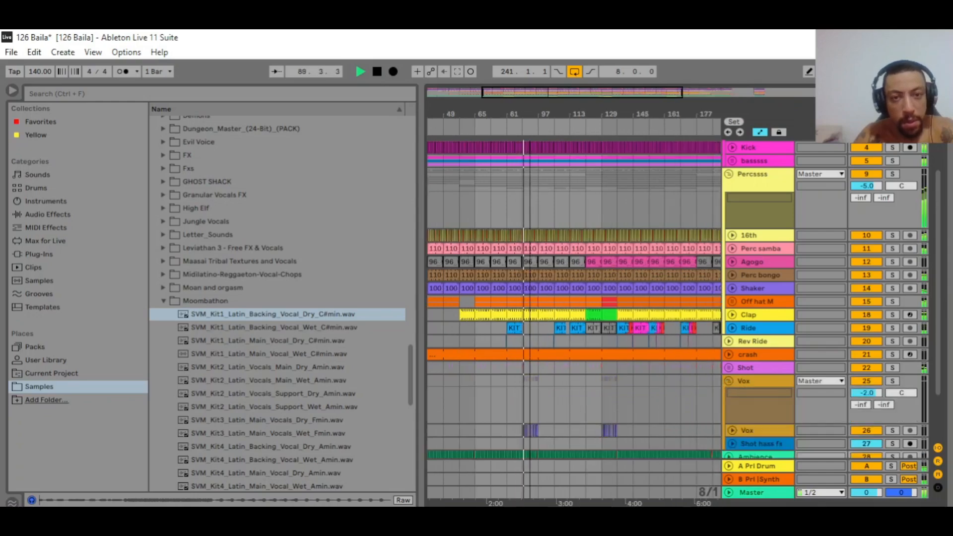
drag(529, 114, 530, 189)
- Unfold the Downer track to show the waveform of its Downlifter clip at bar 89
scroll(626, 338, up, 4)
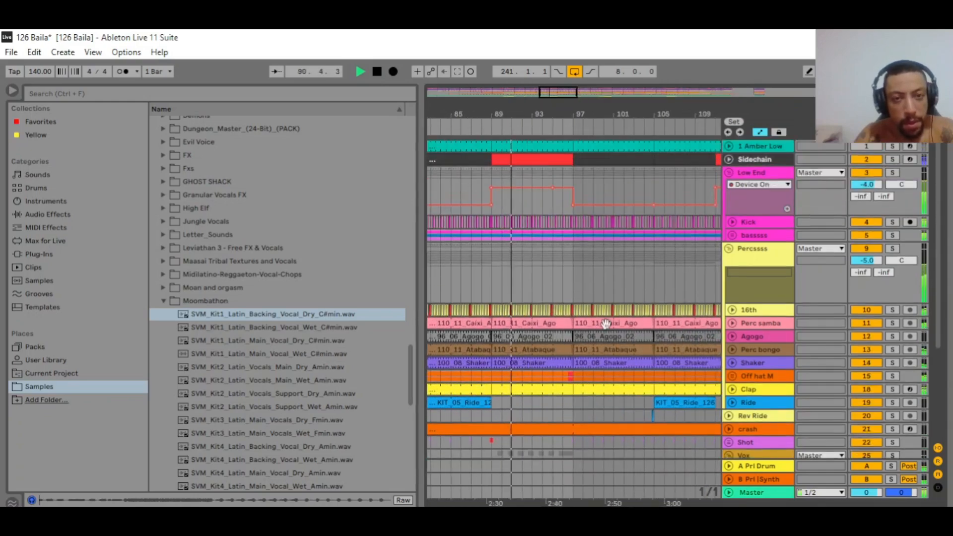
scroll(605, 323, down, 6)
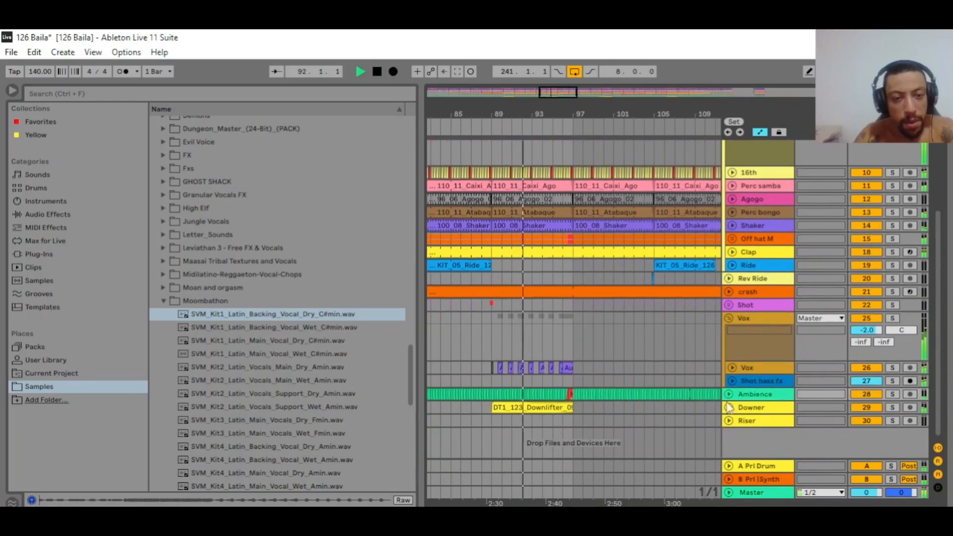
click(728, 407)
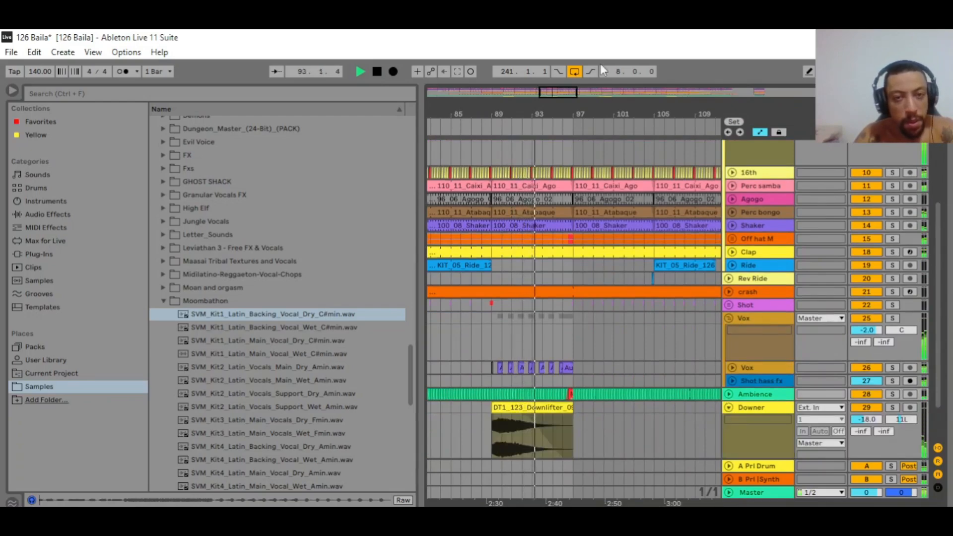
- Unfold the Clap track and open its clip at bar 113, just before the green section, to view its notes
drag(578, 114, 514, 74)
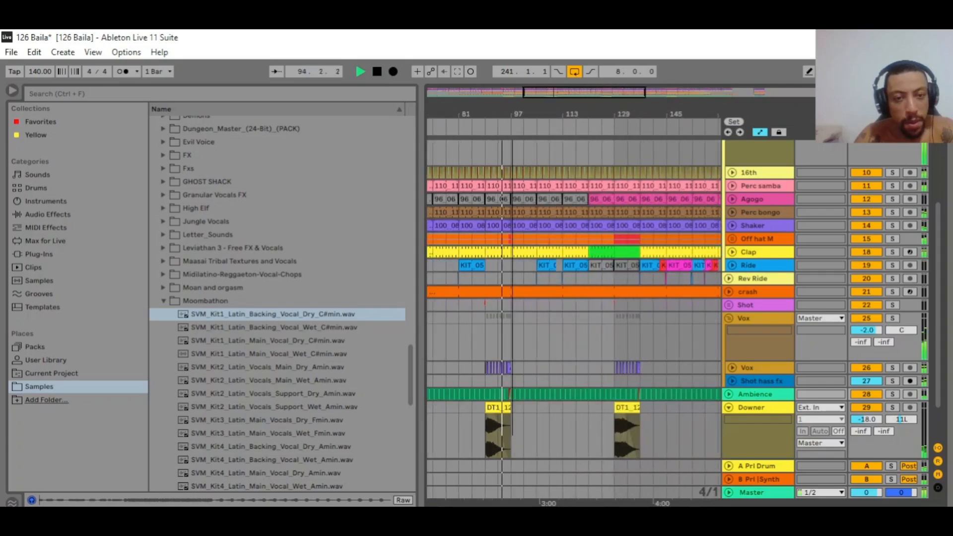
scroll(659, 233, up, 3)
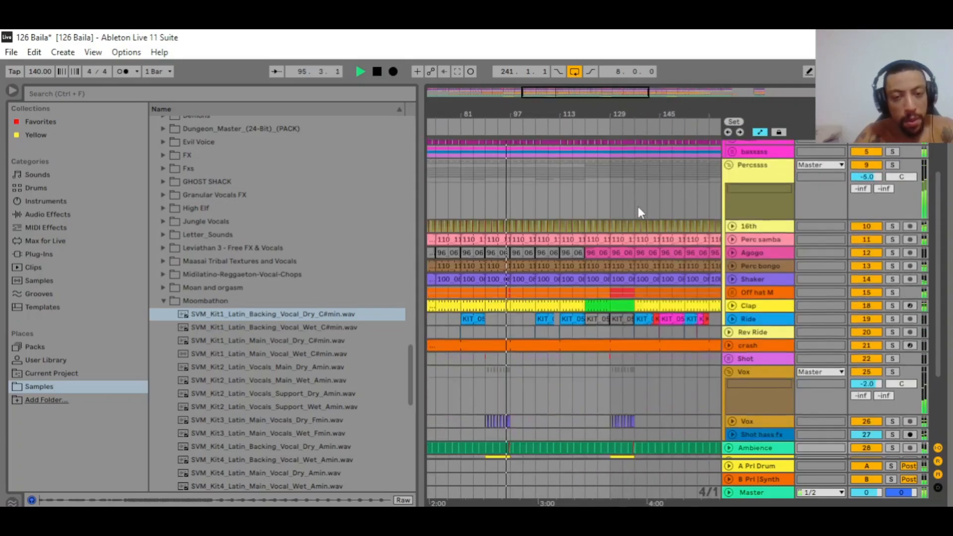
scroll(636, 204, down, 3)
scroll(623, 275, up, 5)
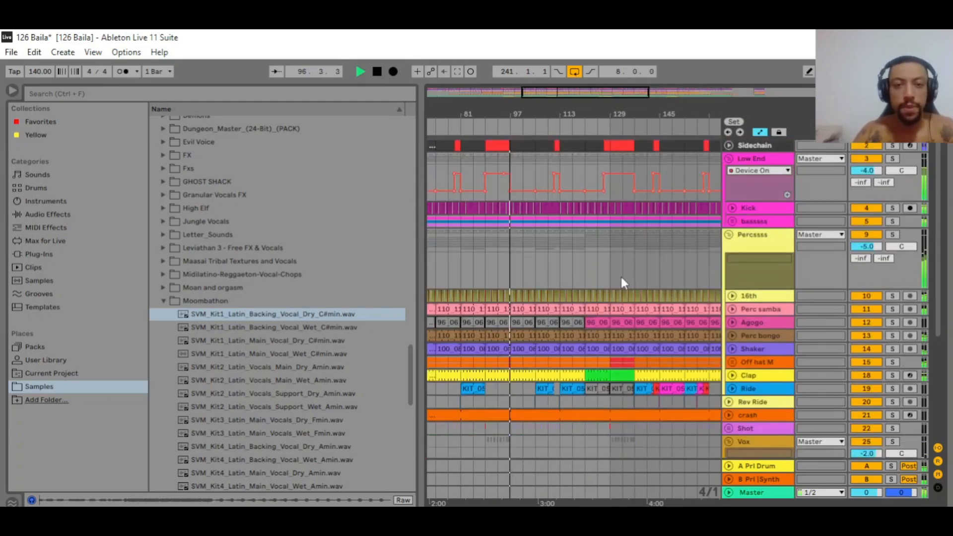
scroll(621, 273, up, 1)
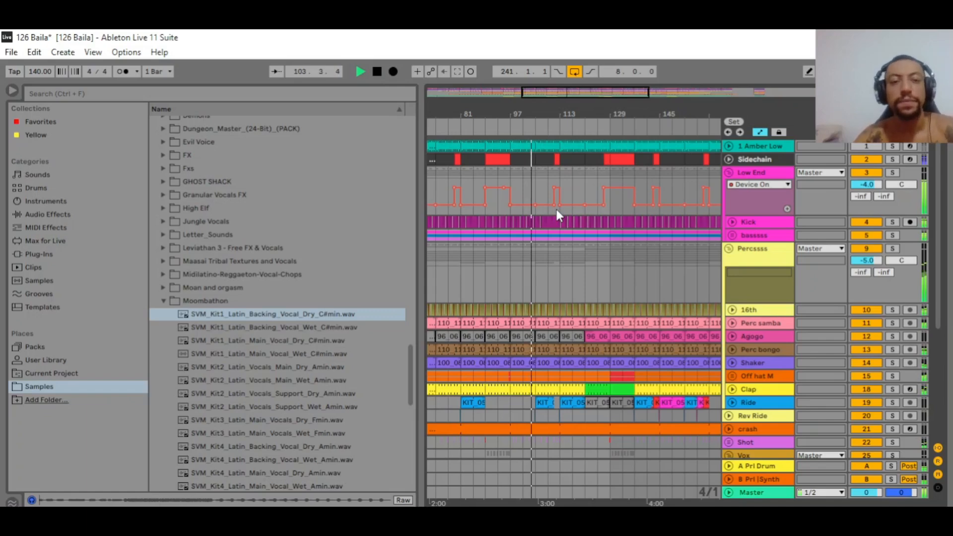
click(732, 389)
double_click(572, 417)
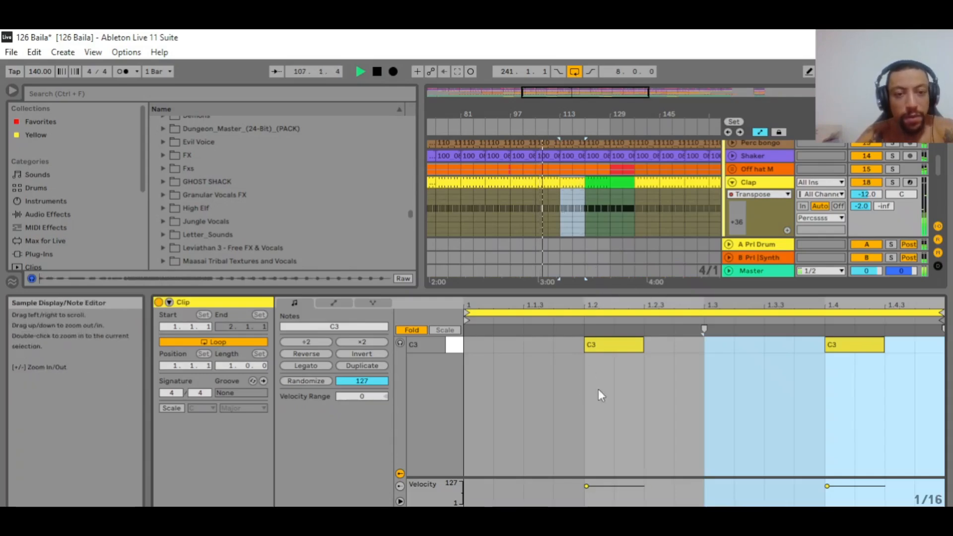
scroll(727, 251, up, 2)
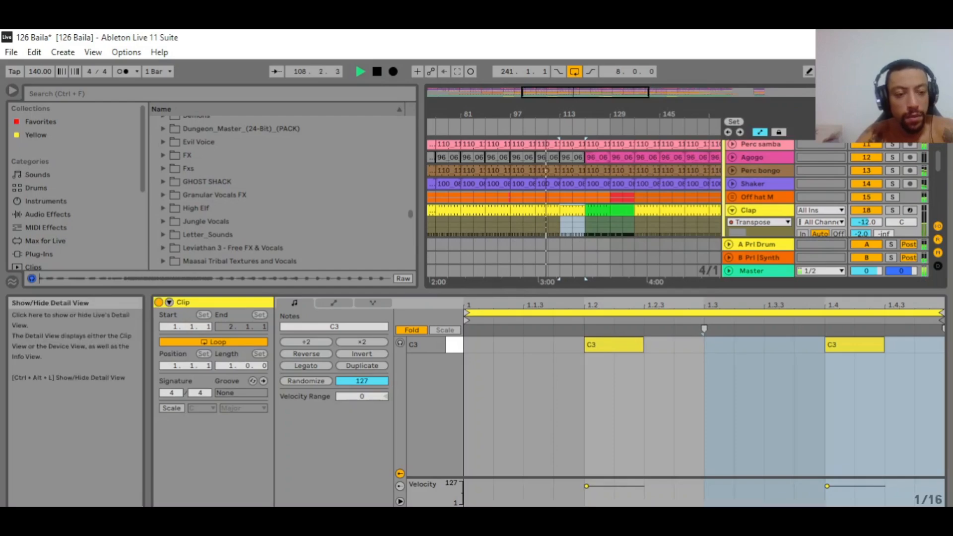
- Hide the detail view, and stop playback of the arrangement
click(939, 516)
scroll(698, 306, up, 3)
key(space)
scroll(696, 298, up, 5)
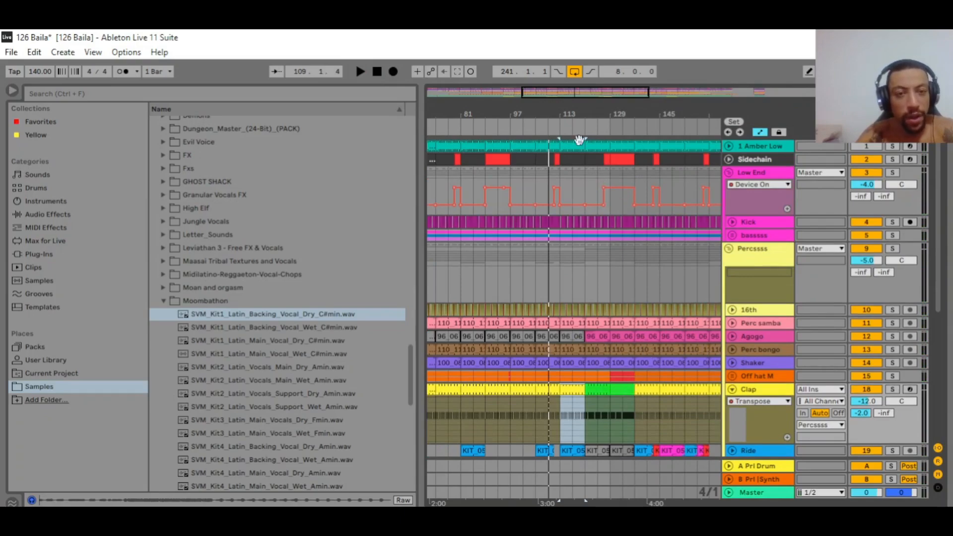
- Open the green Clap clip at bar 121 to view its note pattern
click(601, 387)
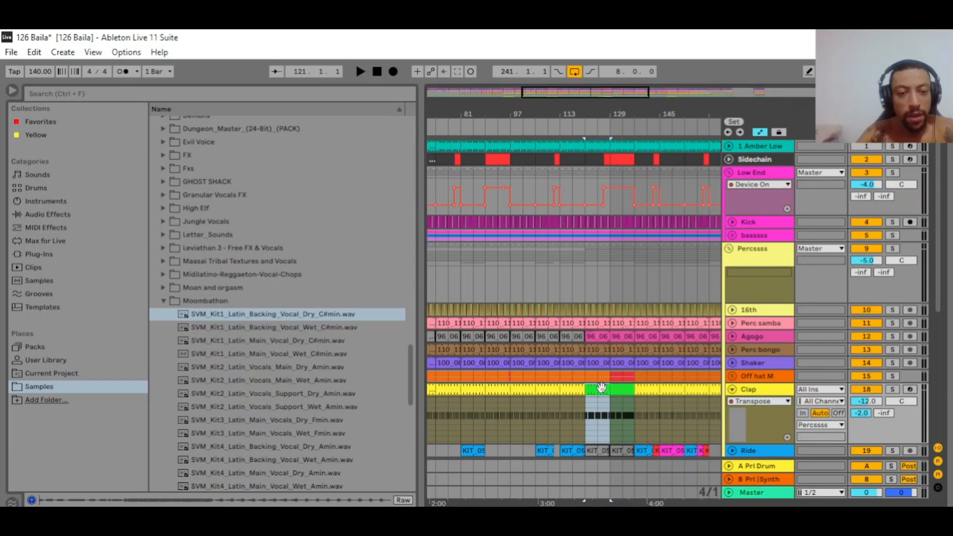
double_click(597, 390)
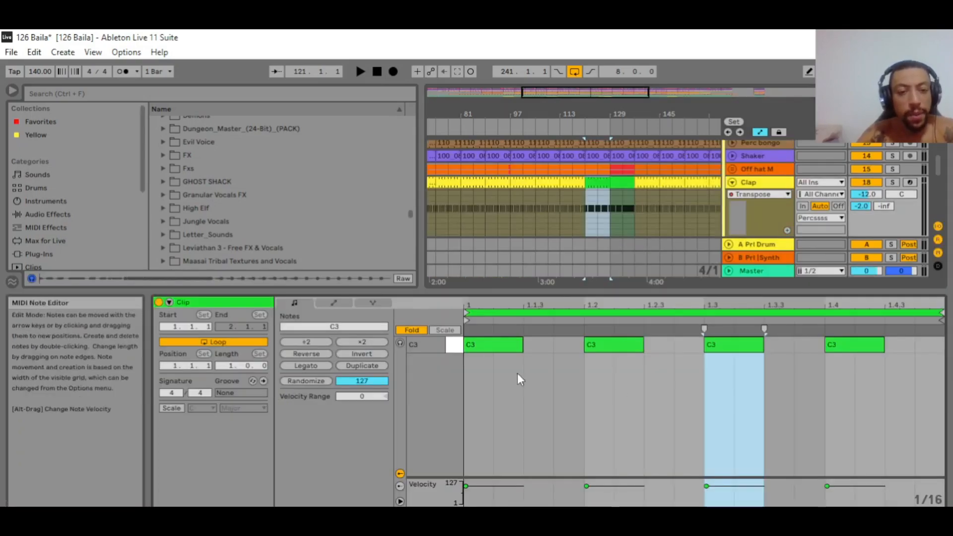
- Compare the note patterns of the Clap clips at bars 113, 121 and 129
click(621, 185)
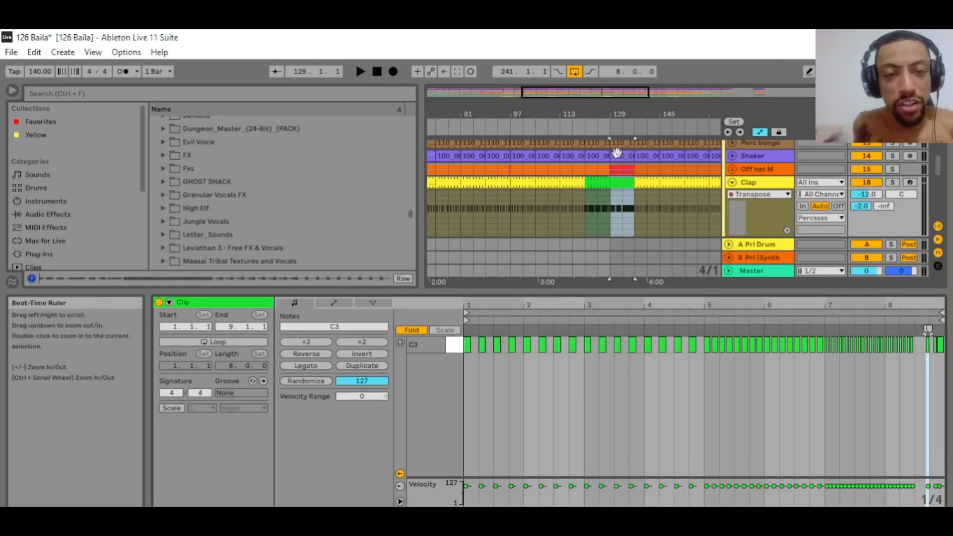
scroll(620, 175, up, 7)
scroll(617, 180, down, 7)
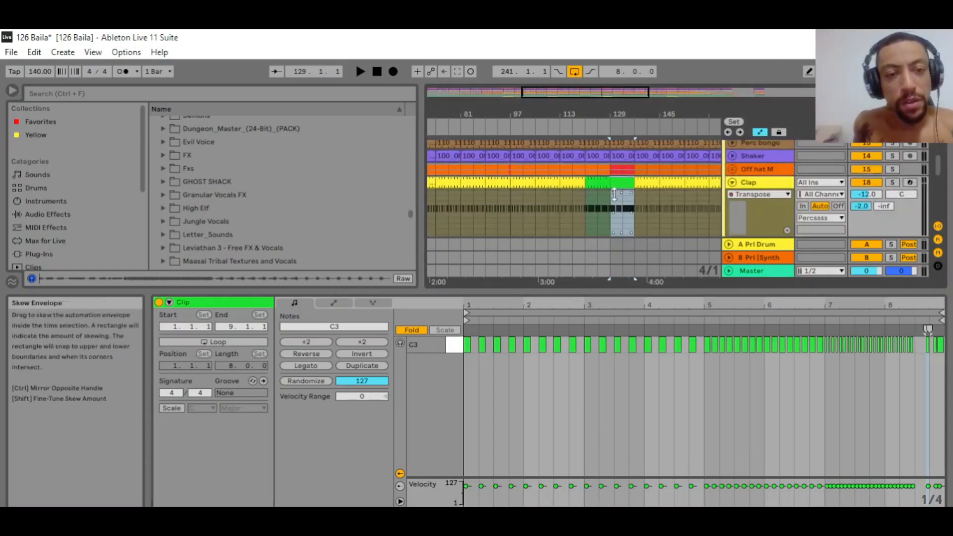
click(571, 183)
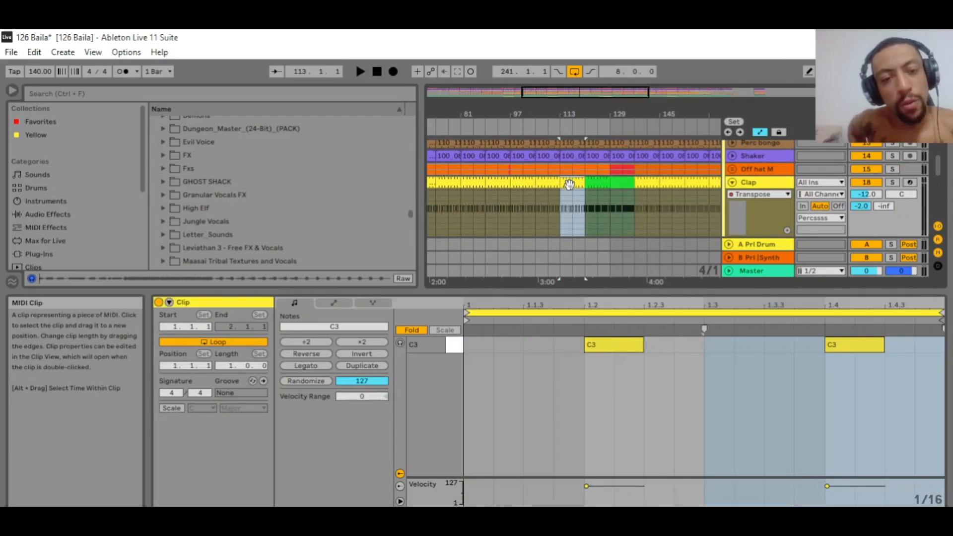
click(600, 181)
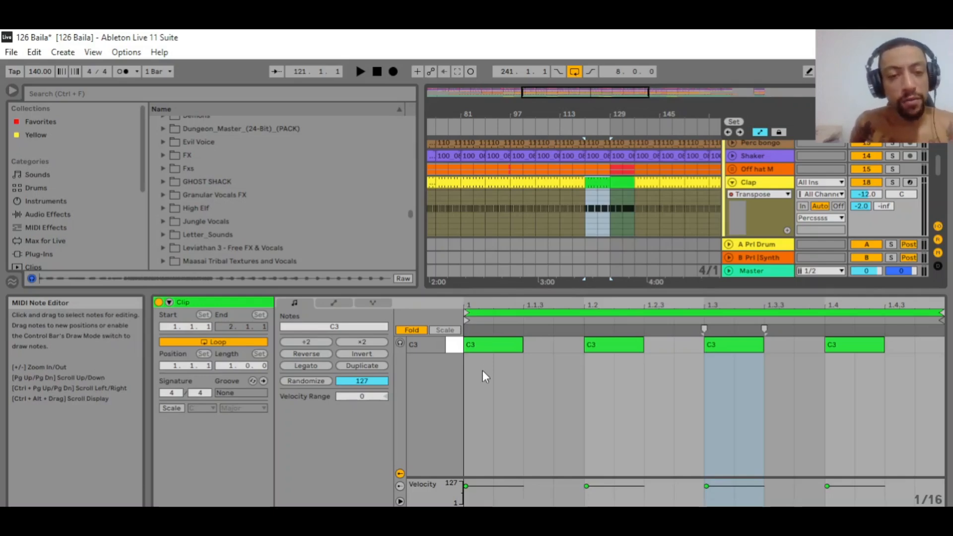
click(627, 183)
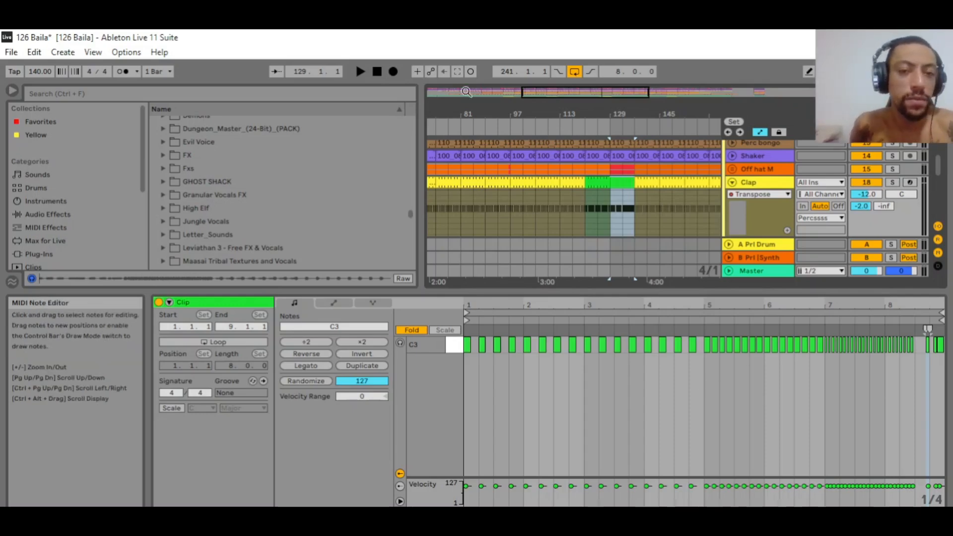
- Play the arrangement from about bar 110 and hide the detail view to follow all tracks through the green Clap section
click(552, 127)
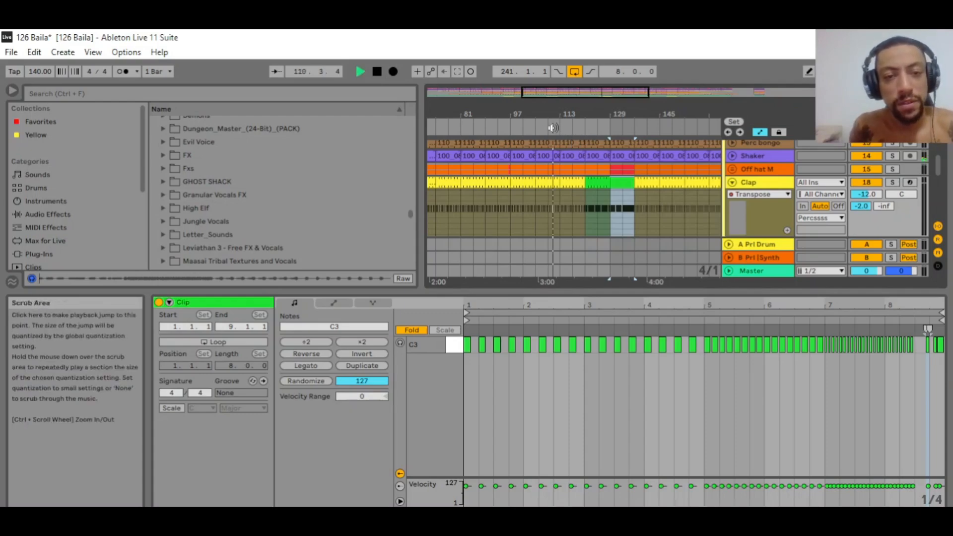
scroll(693, 195, up, 10)
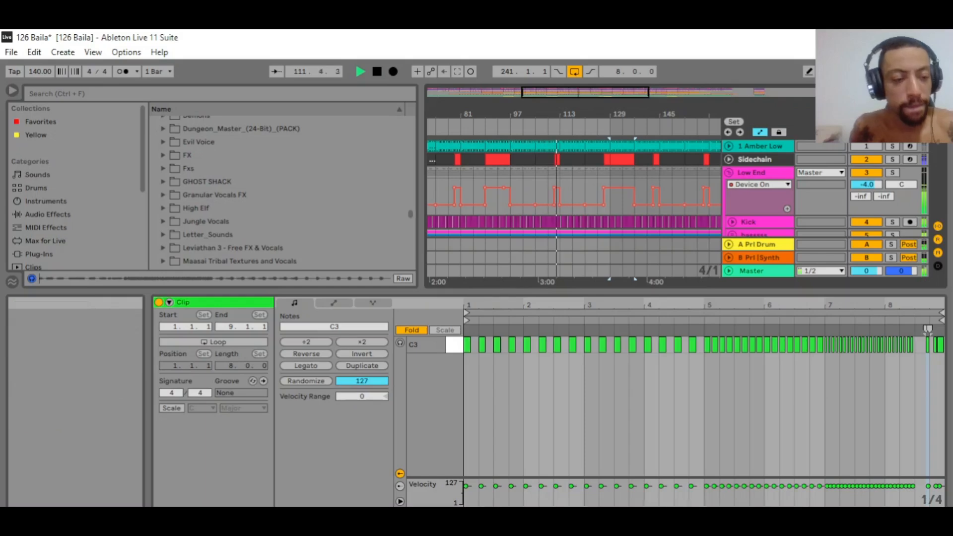
click(939, 515)
scroll(705, 324, down, 3)
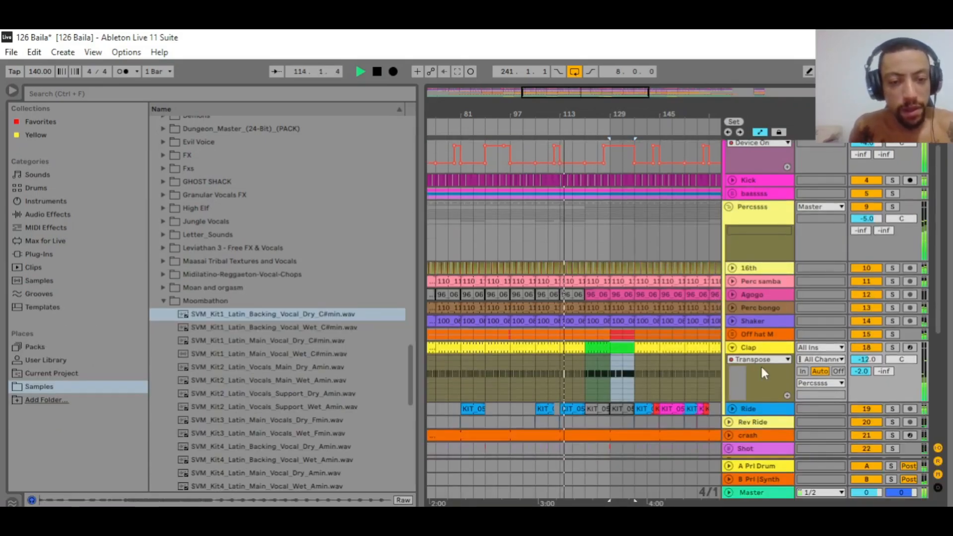
scroll(742, 333, up, 3)
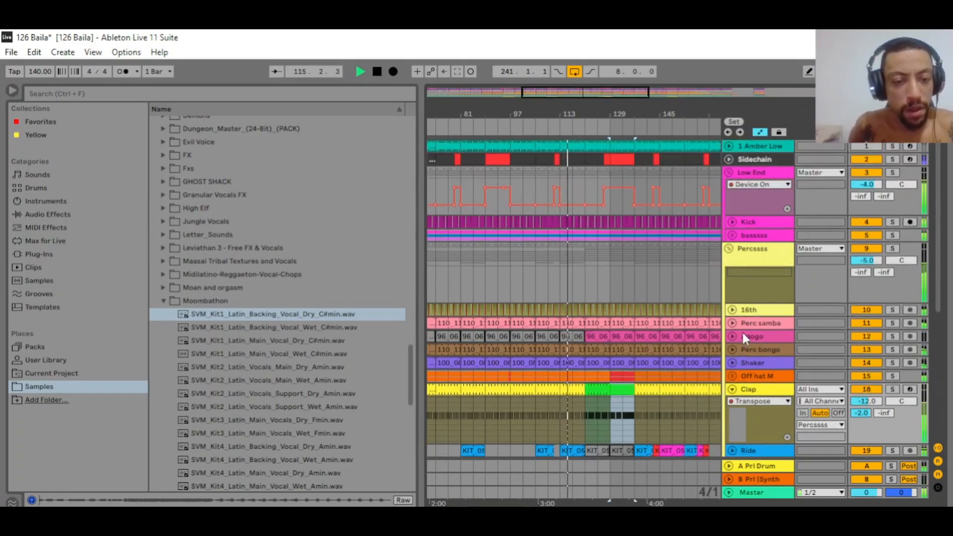
scroll(742, 330, down, 2)
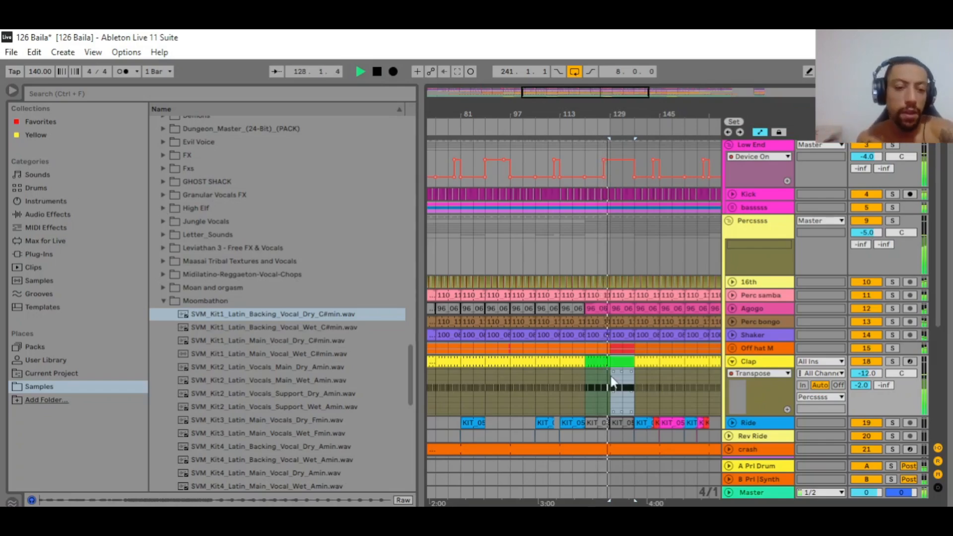
- Open the green Clap clip at bar 129 during playback to view its notes, and fold the Clap track
double_click(622, 358)
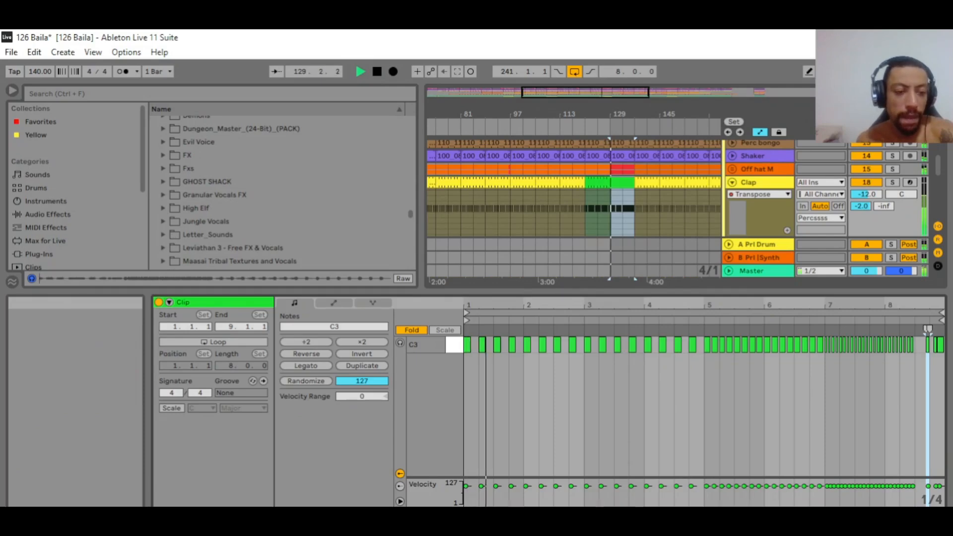
click(734, 182)
- Unfold the Riser track to show its clips and Device On automation around bar 129
scroll(741, 171, down, 5)
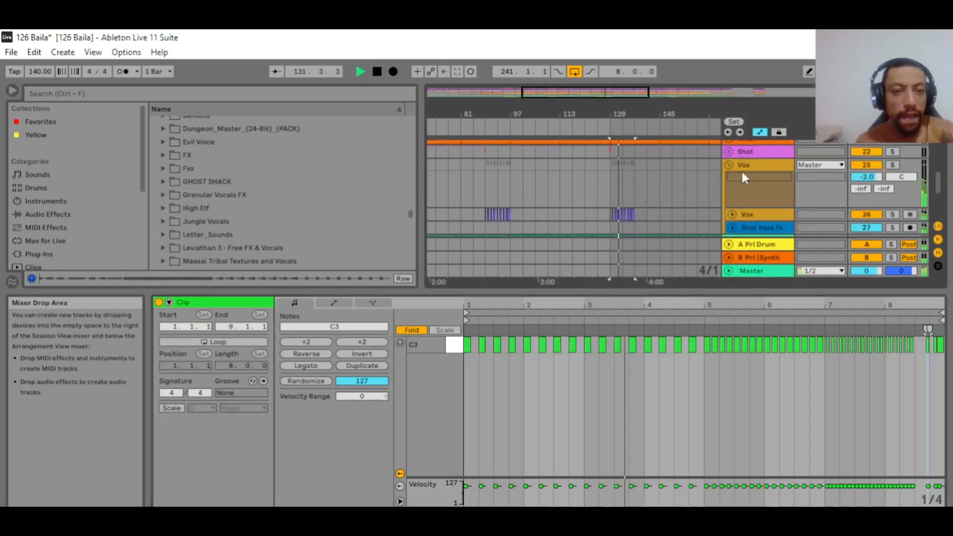
scroll(737, 184, down, 3)
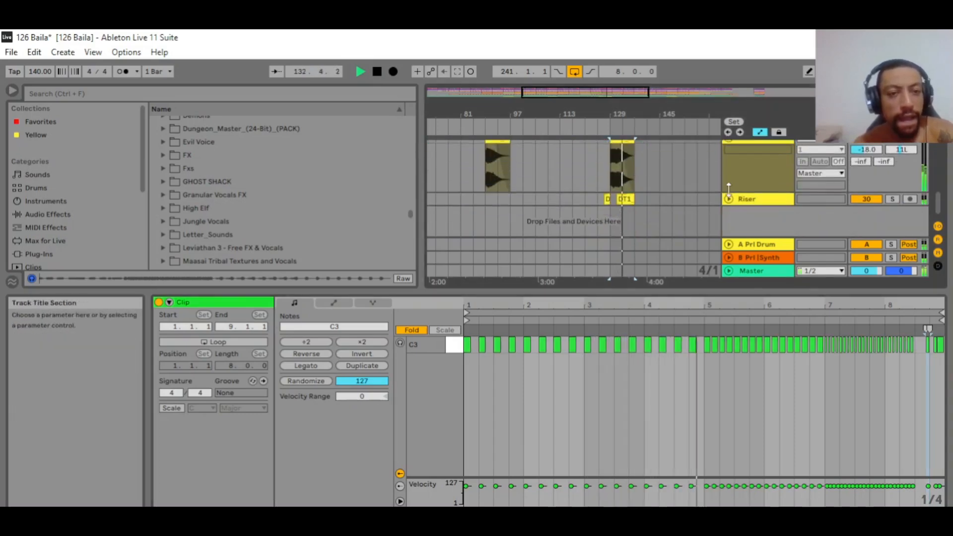
click(728, 198)
scroll(702, 216, down, 1)
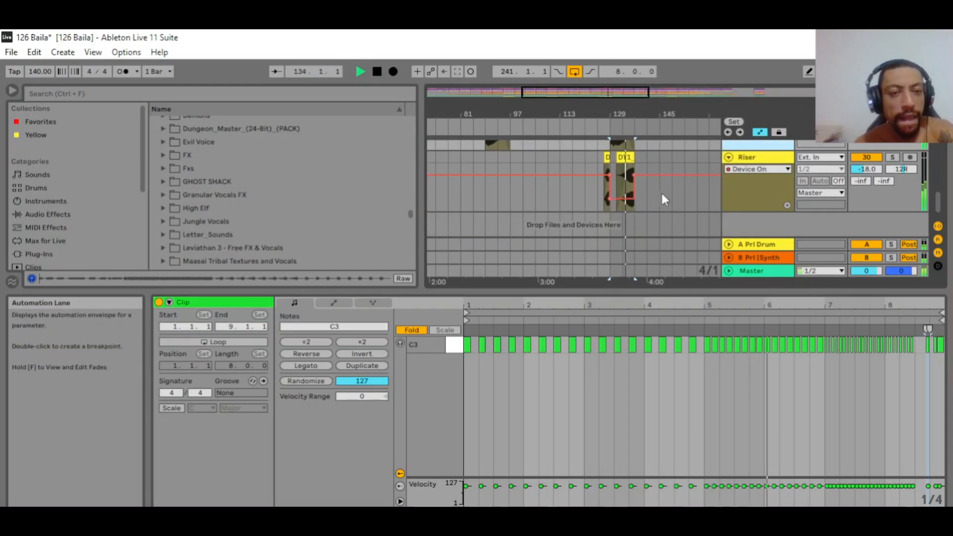
- Unfold the Ride track and open its short red clip just before bar 145
scroll(705, 183, up, 10)
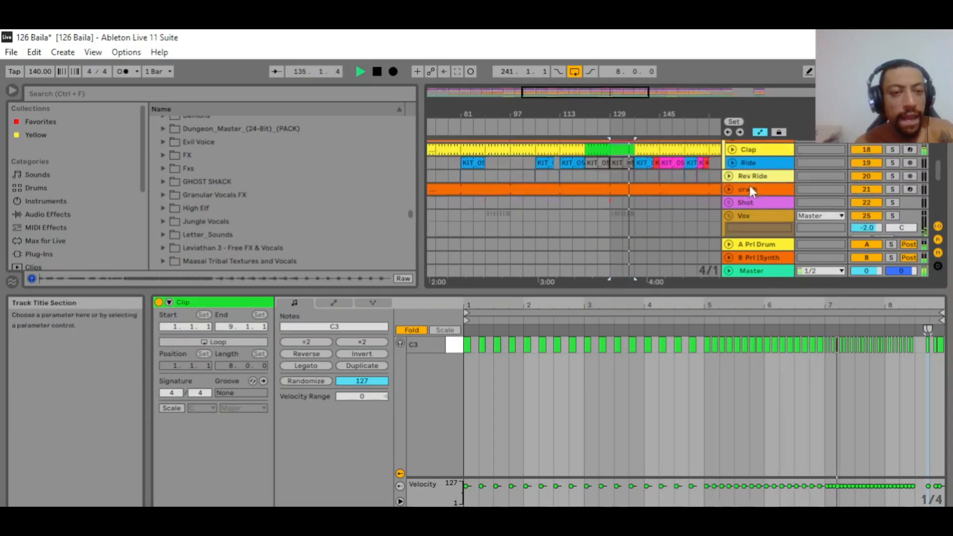
scroll(750, 185, down, 3)
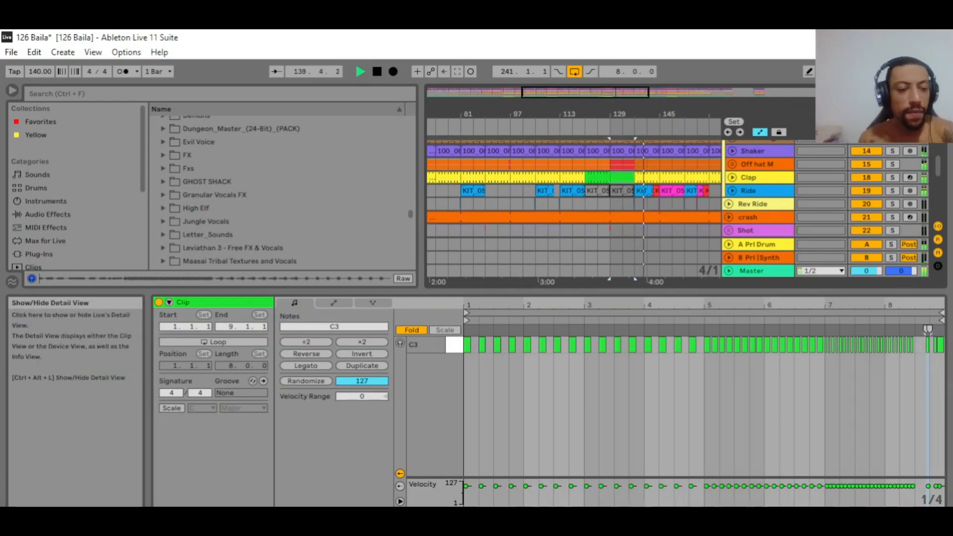
click(939, 516)
click(732, 191)
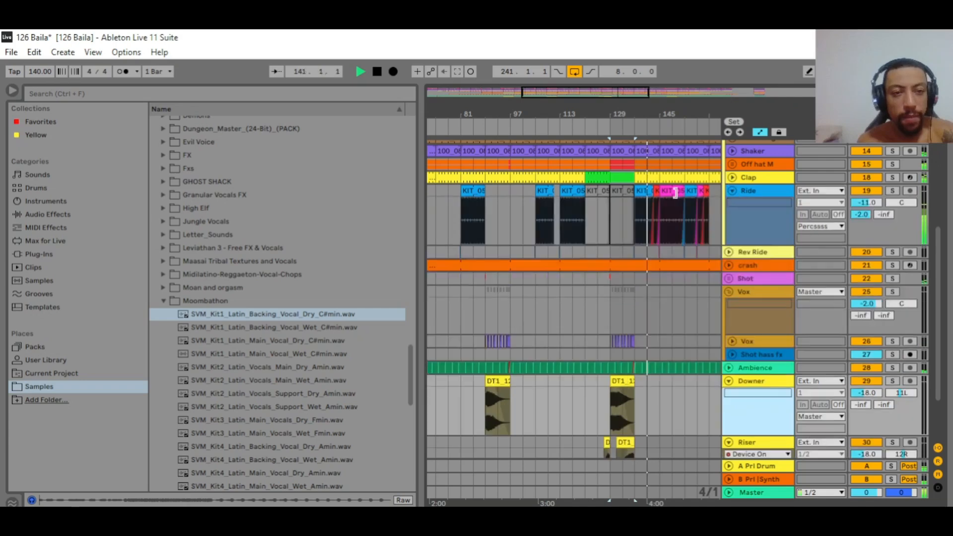
double_click(657, 191)
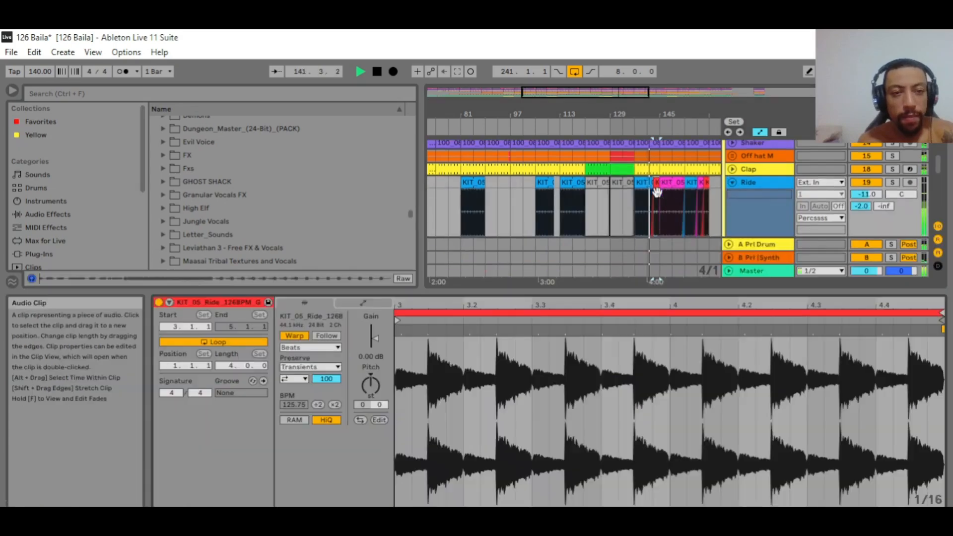
- Show the Transposition envelope of the red Ride clip
click(350, 304)
click(306, 302)
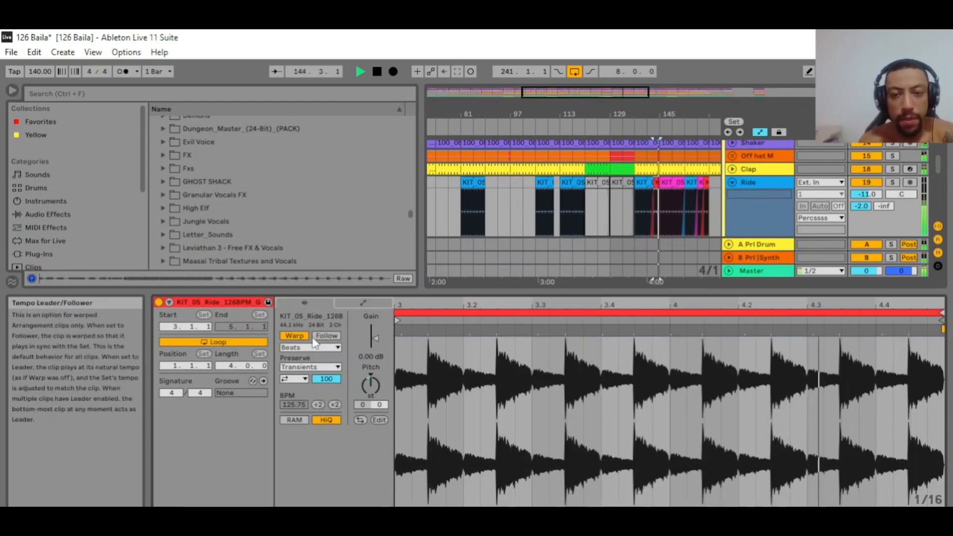
click(361, 303)
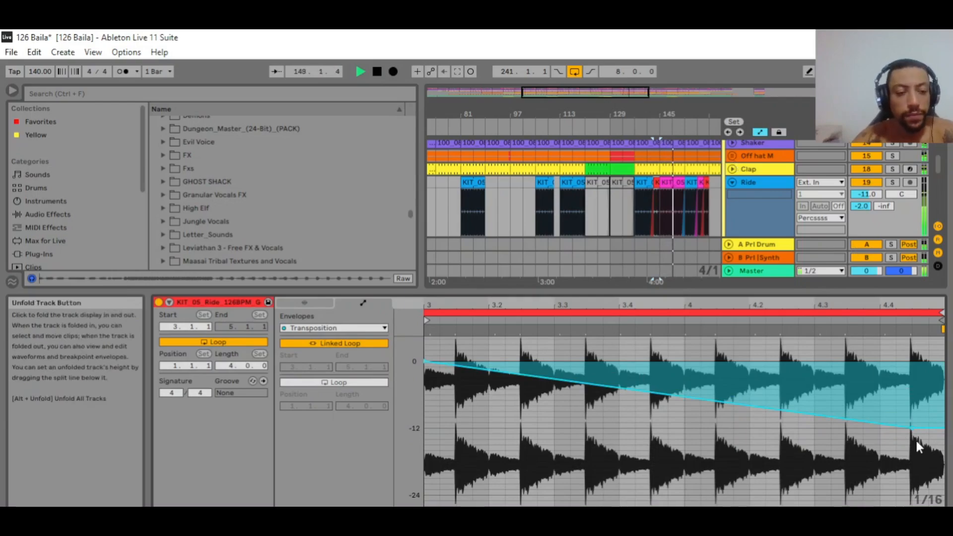
- Stop playback, hide the detail view, and fold the Ride, Downer and Riser tracks with the whole arrangement in view
click(941, 515)
key(space)
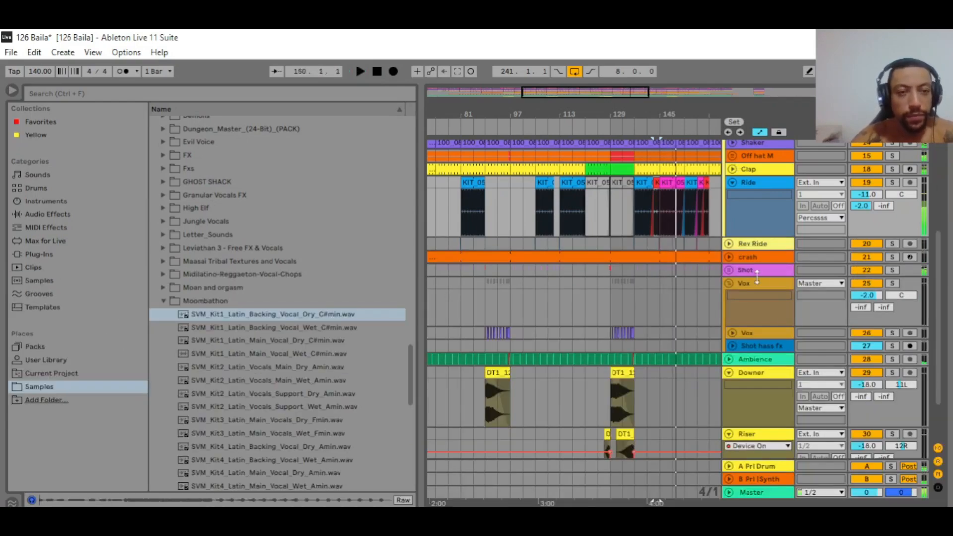
click(732, 182)
drag(602, 116, 535, 115)
click(729, 324)
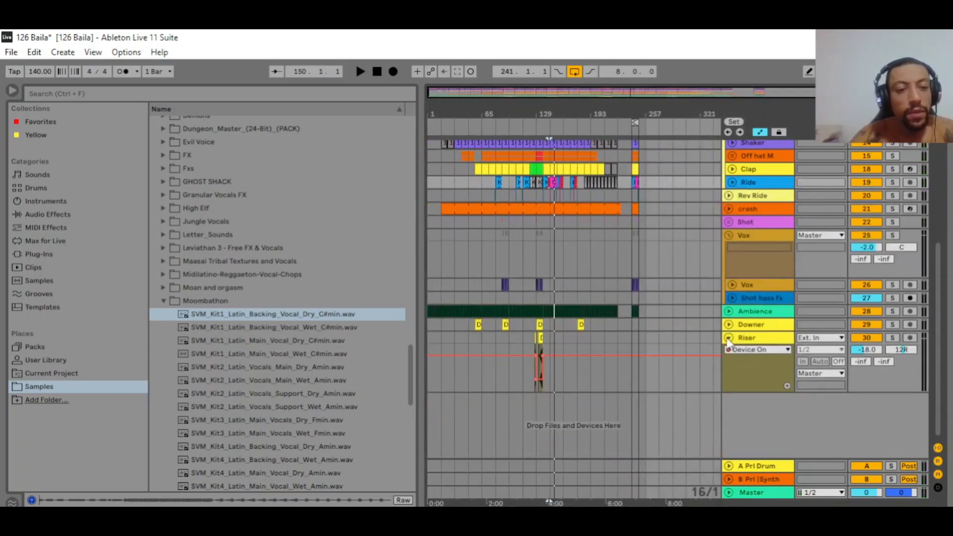
click(729, 337)
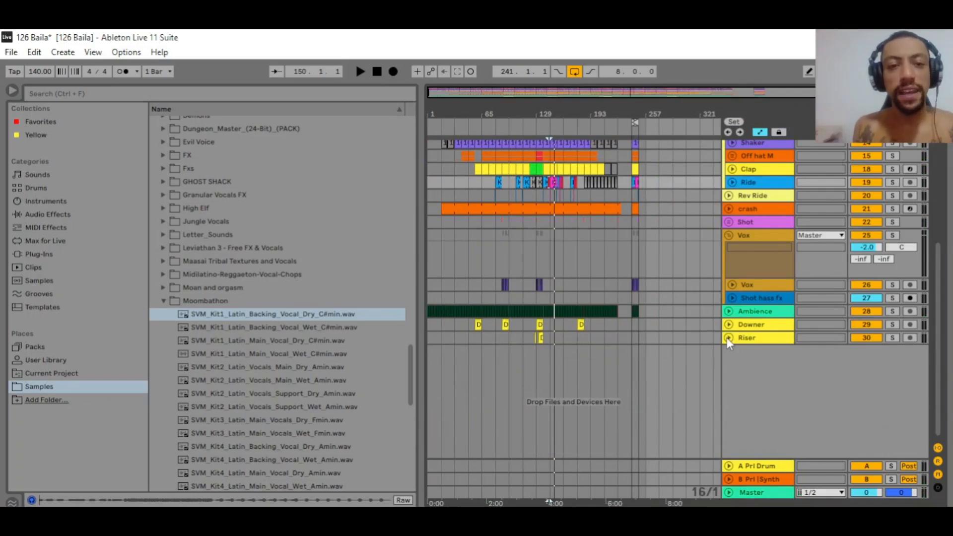
- Collapse the Percssss and Vox groups to compact the track list, and switch to OBS
scroll(600, 357, up, 5)
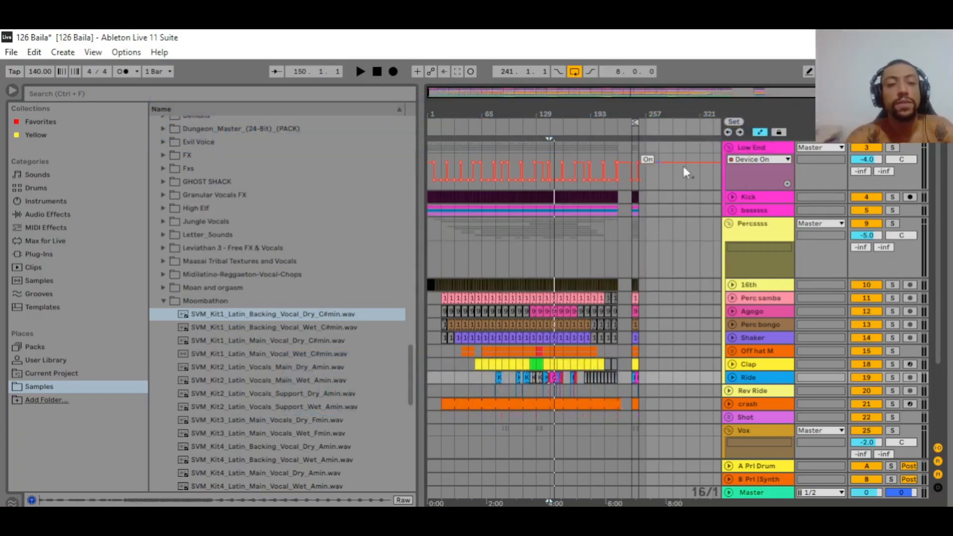
click(728, 223)
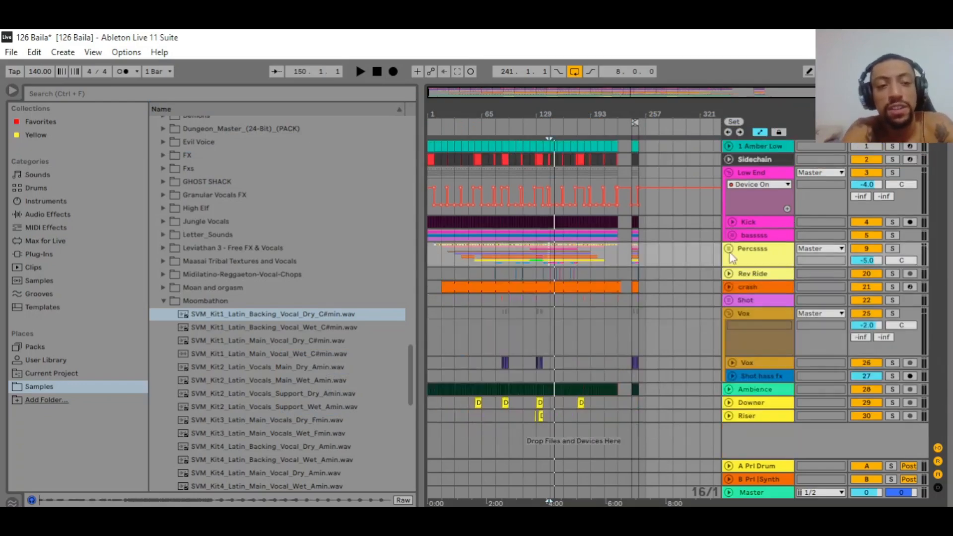
click(728, 313)
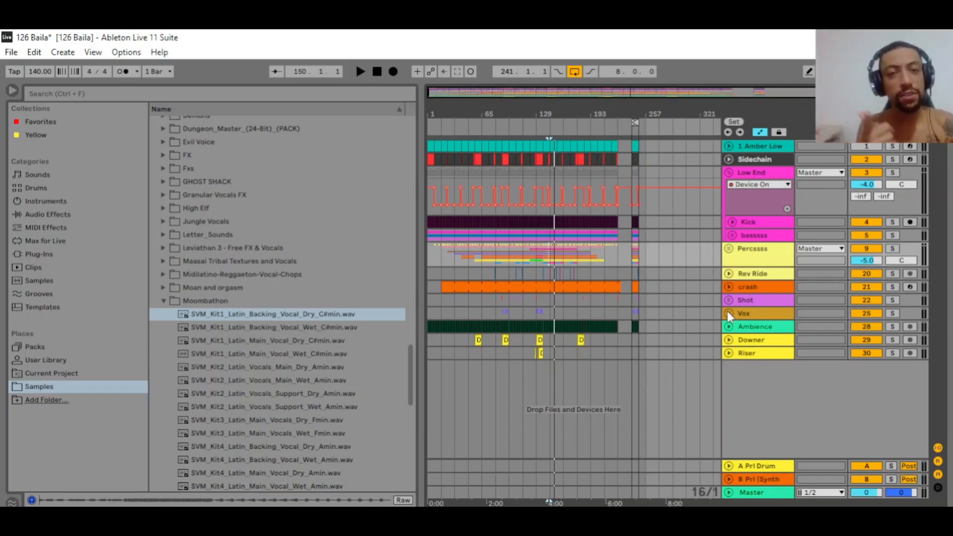
key(alt+Tab)
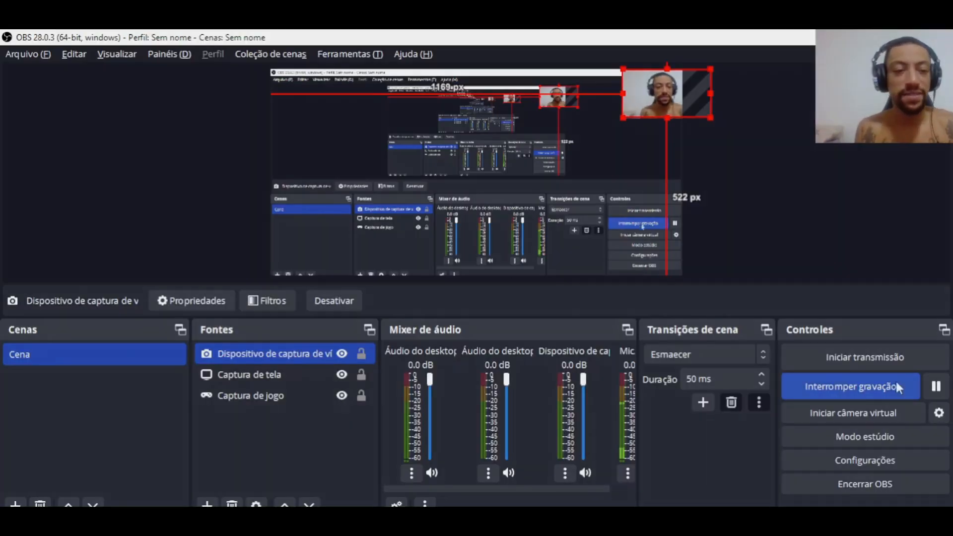